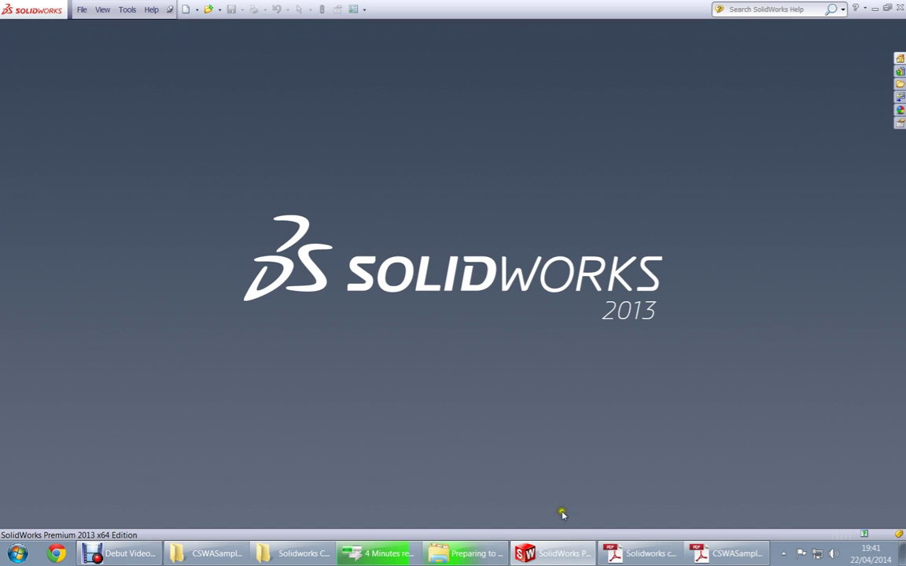
- Review the CSWA exam PDF, then create a new part, Part3, from the Part MMGS template
{"action": "left_click", "coordinate": [649, 553]}
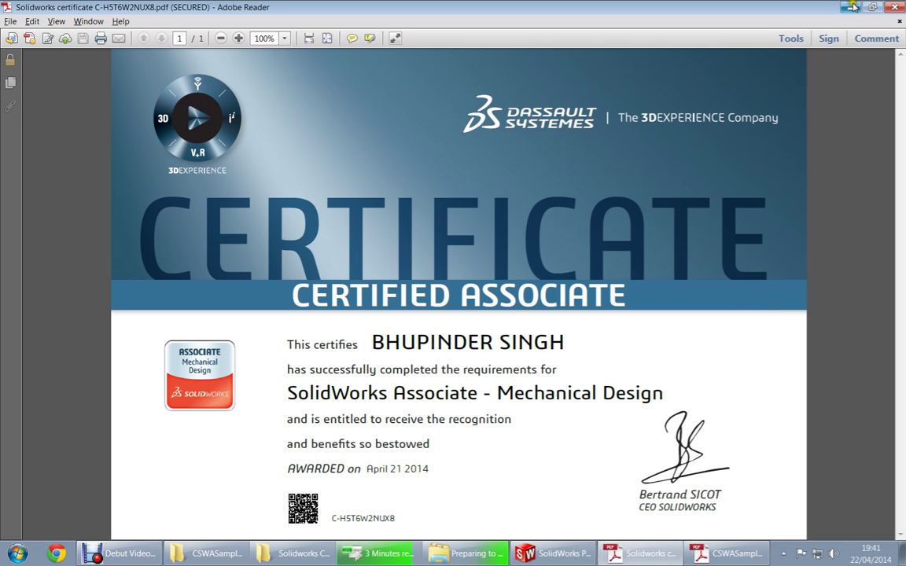
{"action": "key", "text": "ctrl+Tab"}
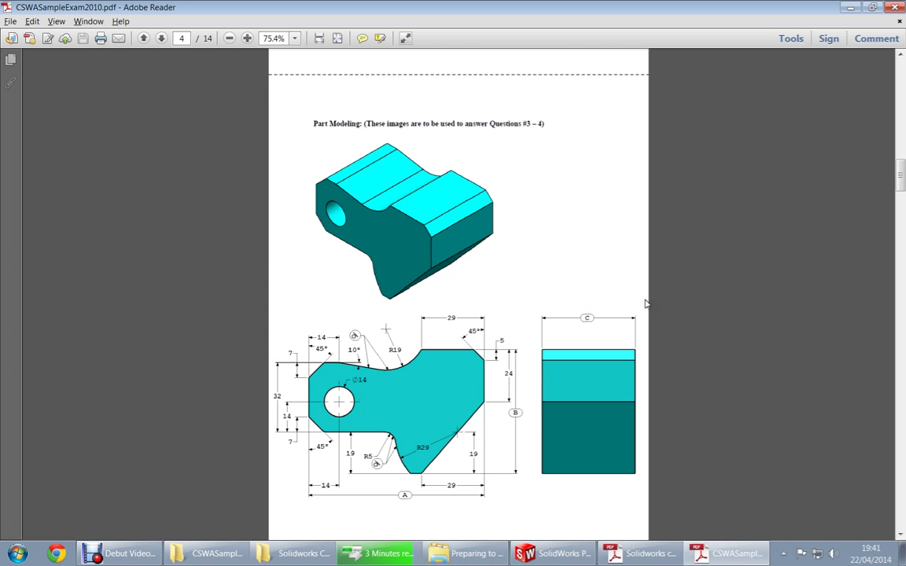
{"action": "left_click", "coordinate": [550, 552]}
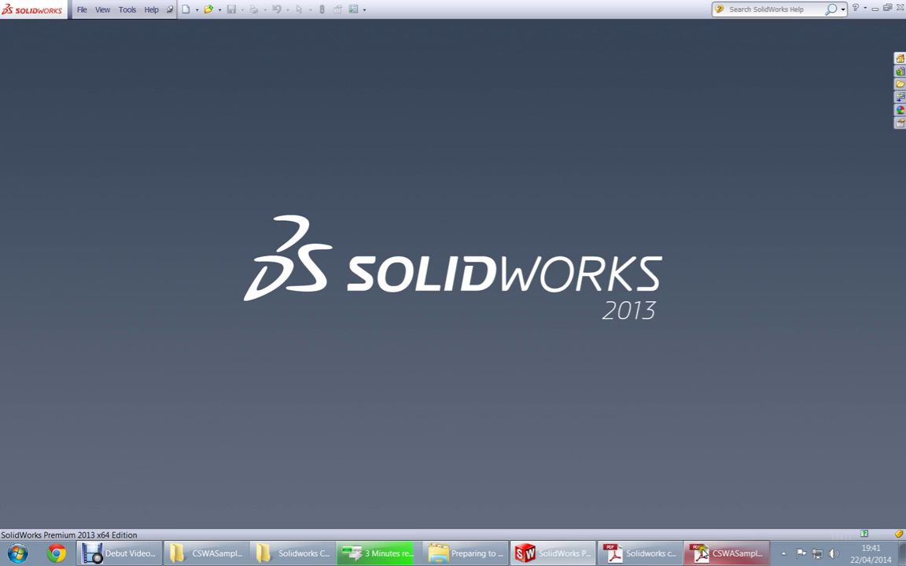
{"action": "left_click", "coordinate": [724, 553]}
{"action": "scroll", "coordinate": [456, 398], "scroll_direction": "down", "scroll_amount": 10}
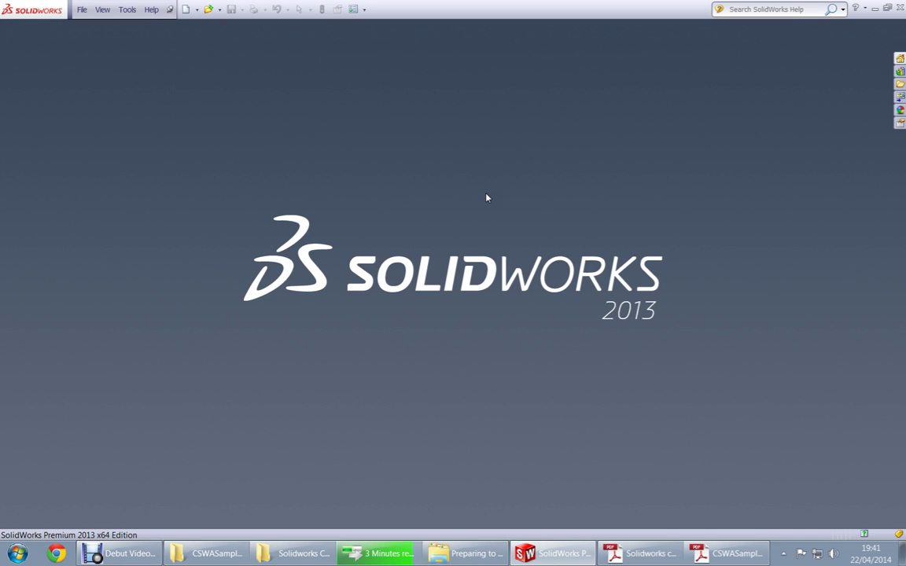
{"action": "key", "text": "ctrl+n"}
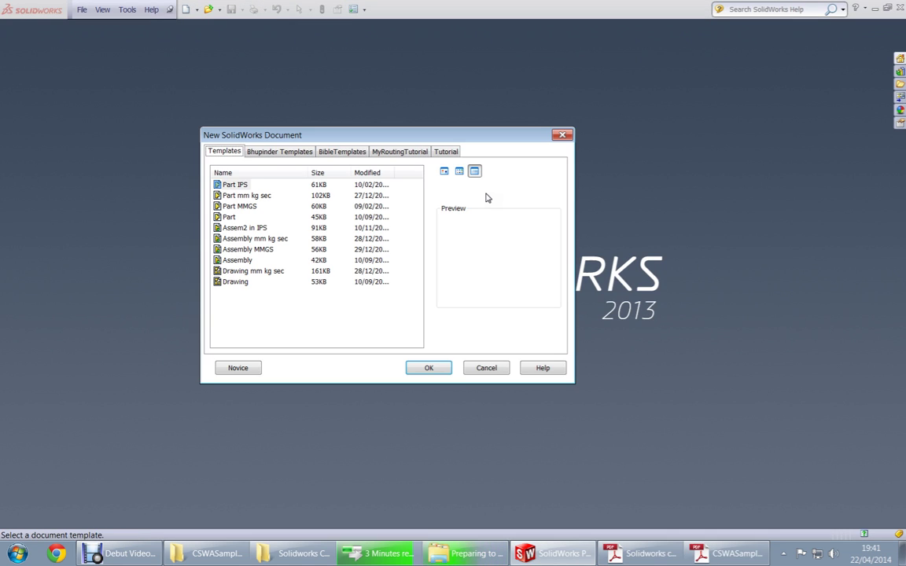
{"action": "left_click", "coordinate": [243, 205]}
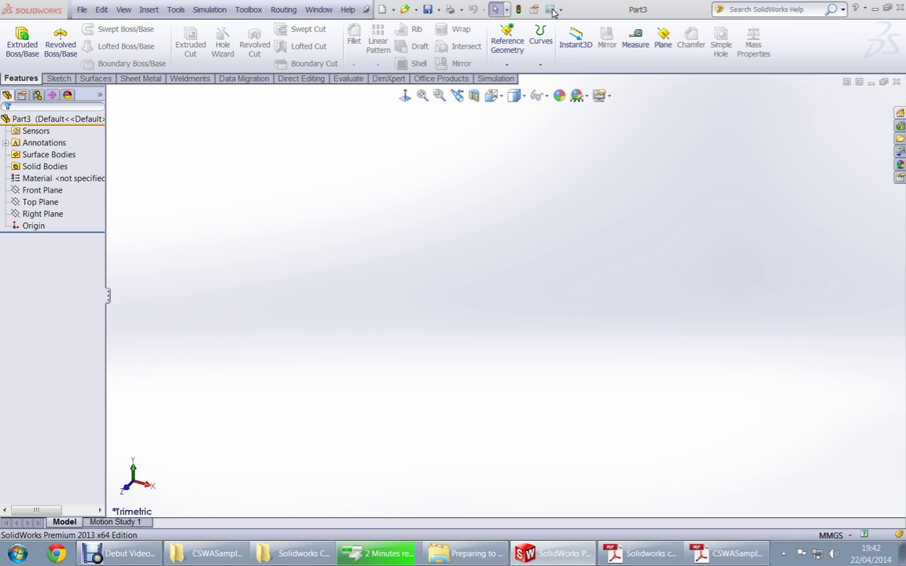
{"action": "left_click", "coordinate": [559, 9]}
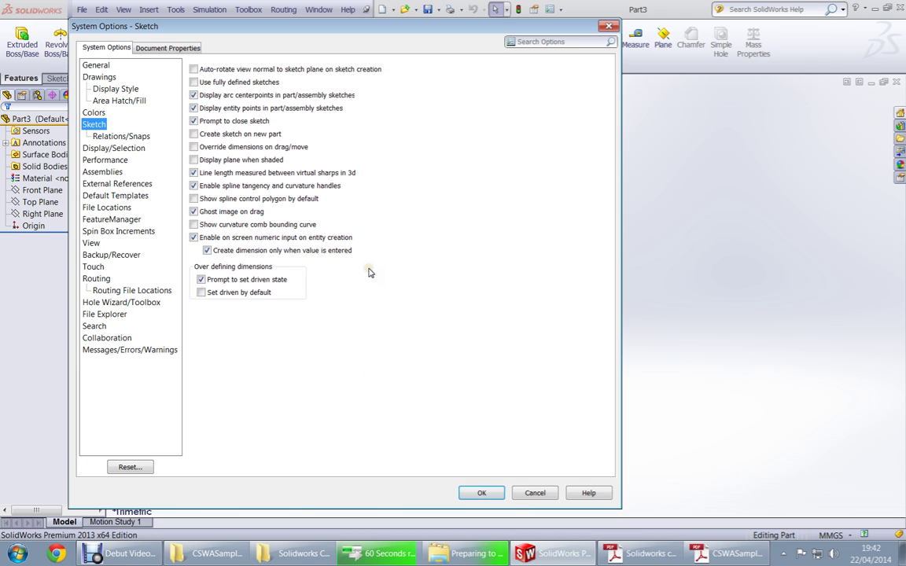
{"action": "left_click", "coordinate": [483, 493]}
{"action": "left_click", "coordinate": [483, 493]}
{"action": "left_click", "coordinate": [483, 493]}
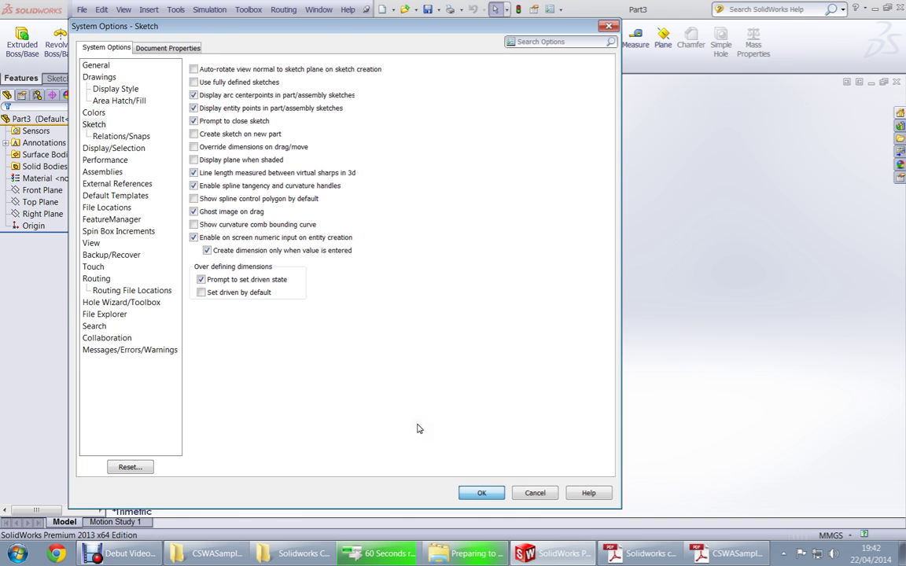
{"action": "key", "text": "alt+Tab"}
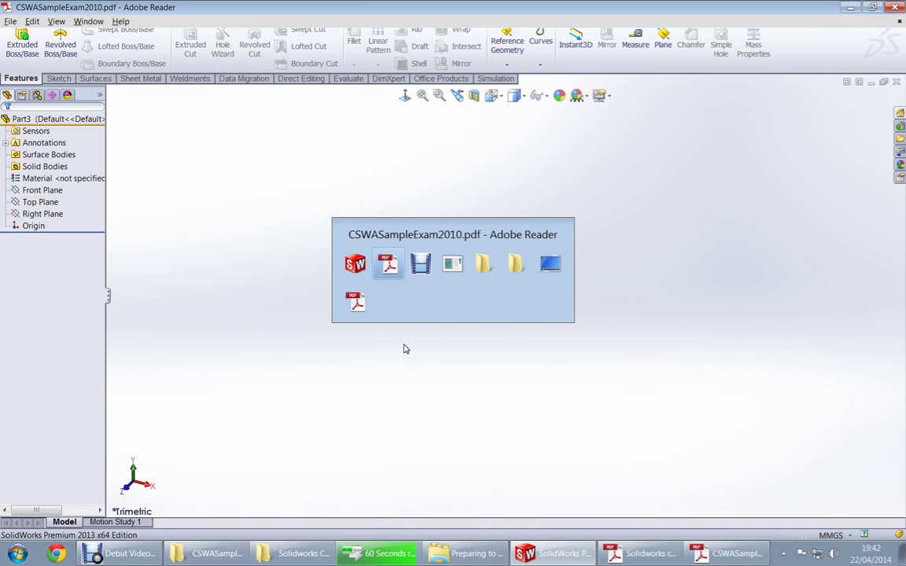
{"action": "scroll", "coordinate": [435, 359], "scroll_direction": "up", "scroll_amount": 7}
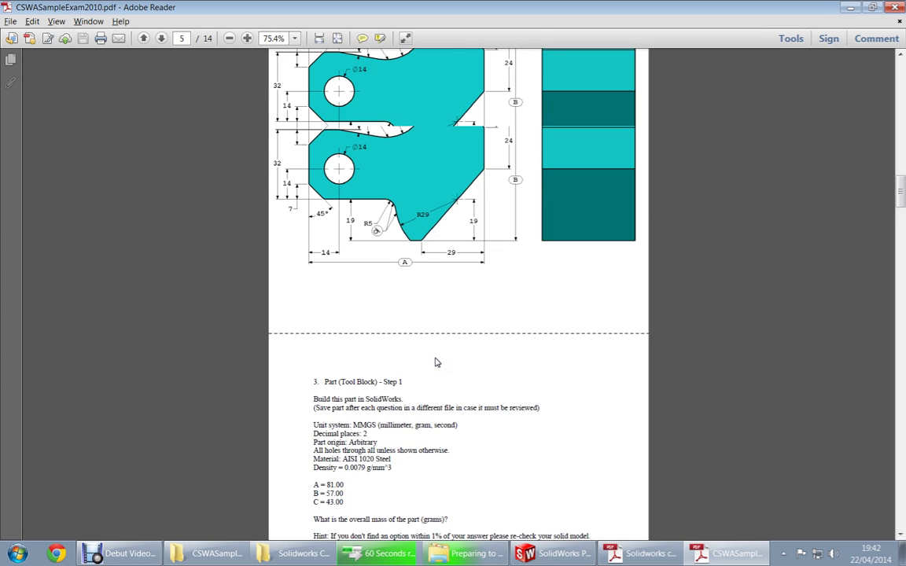
{"action": "scroll", "coordinate": [437, 362], "scroll_direction": "up", "scroll_amount": 4}
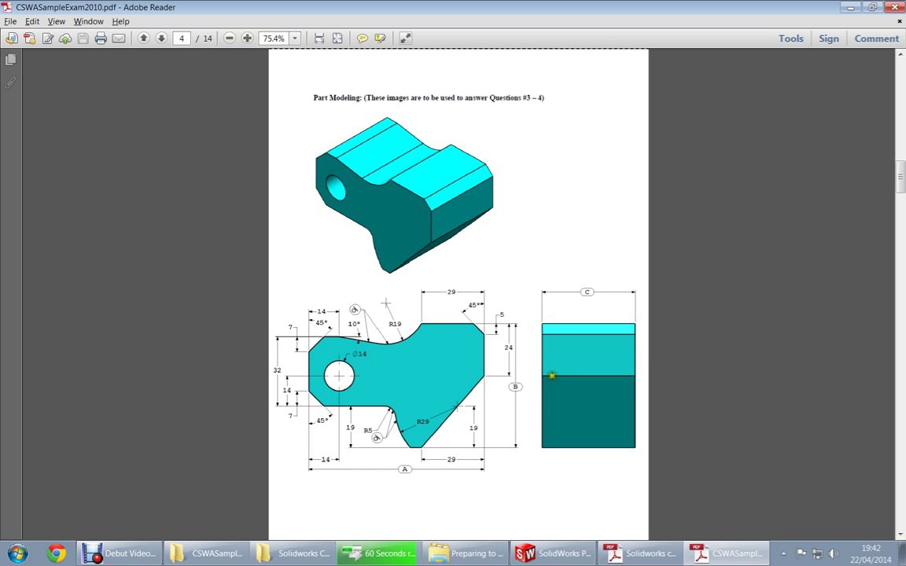
{"action": "scroll", "coordinate": [502, 383], "scroll_direction": "up", "scroll_amount": 10}
{"action": "scroll", "coordinate": [498, 382], "scroll_direction": "down", "scroll_amount": 14}
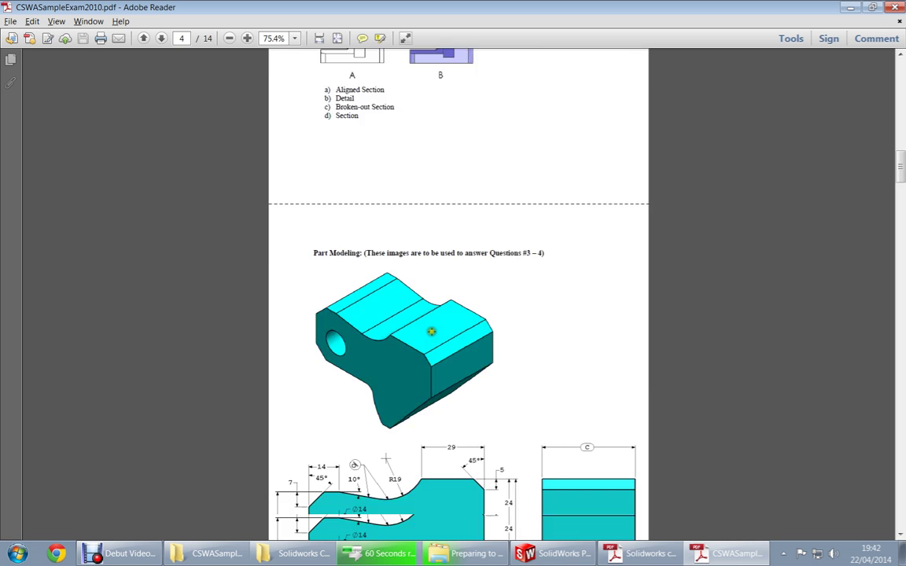
{"action": "scroll", "coordinate": [426, 330], "scroll_direction": "down", "scroll_amount": 18}
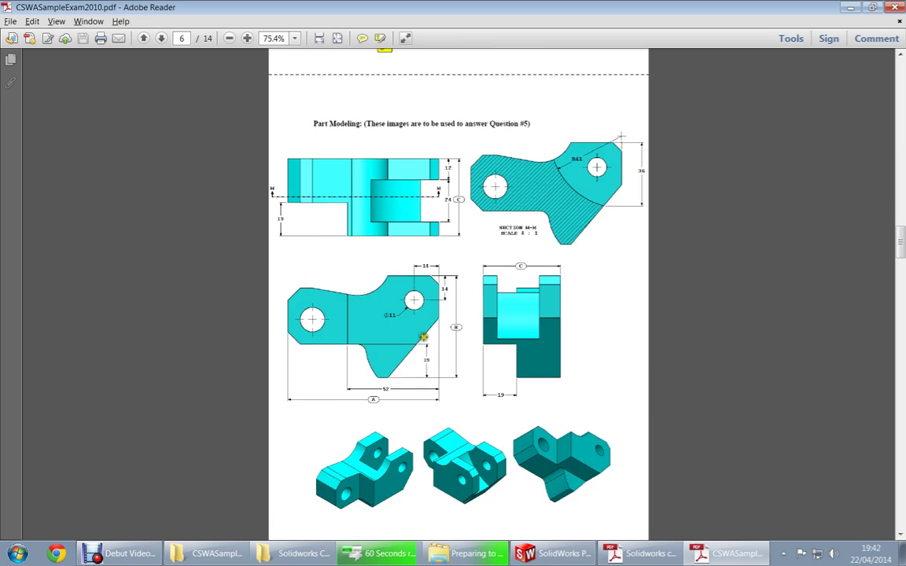
{"action": "scroll", "coordinate": [422, 336], "scroll_direction": "up", "scroll_amount": 10}
{"action": "scroll", "coordinate": [423, 336], "scroll_direction": "up", "scroll_amount": 15}
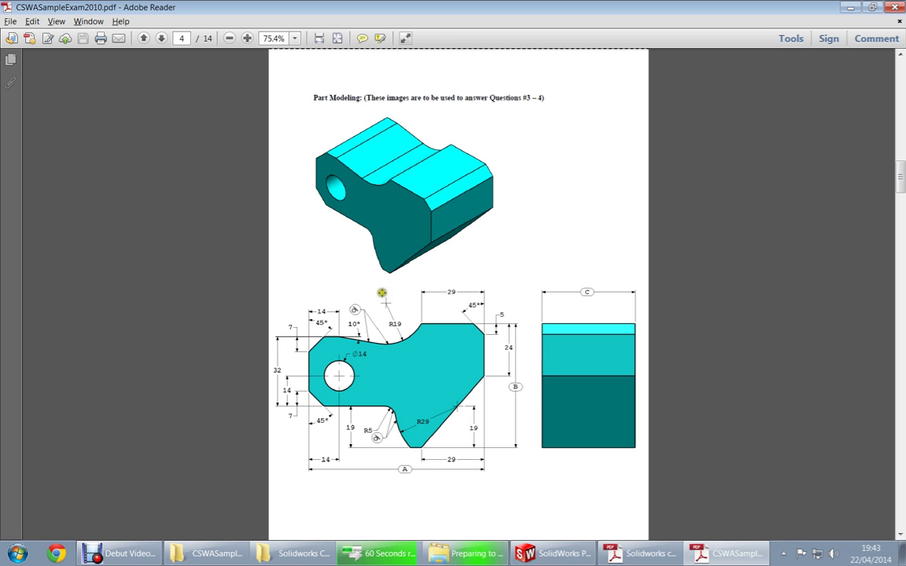
{"action": "key", "text": "alt+Tab"}
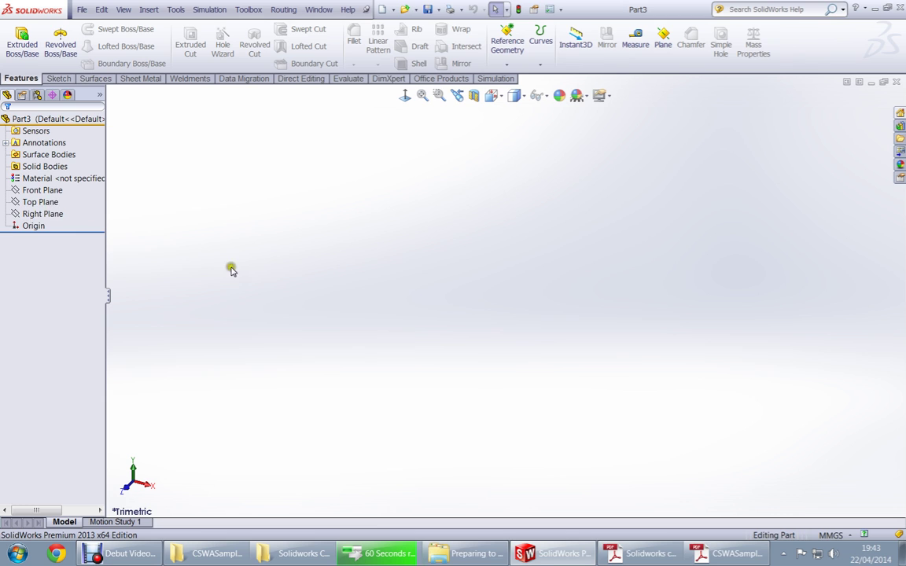
- Start a Front Plane sketch with the Line tool, checking the exam drawing
{"action": "left_click", "coordinate": [41, 189]}
{"action": "left_click", "coordinate": [40, 161]}
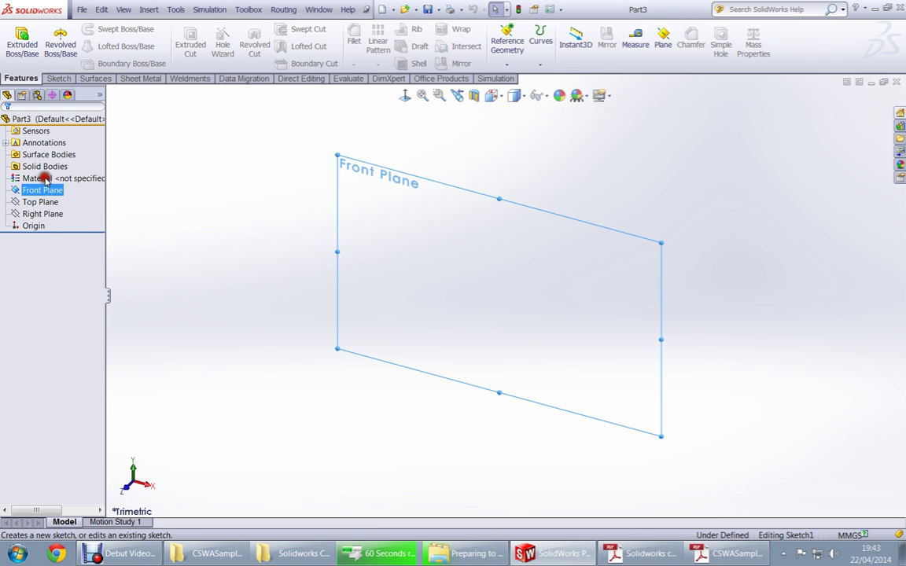
{"action": "right_click_drag", "start_coordinate": [265, 317], "coordinate": [202, 323]}
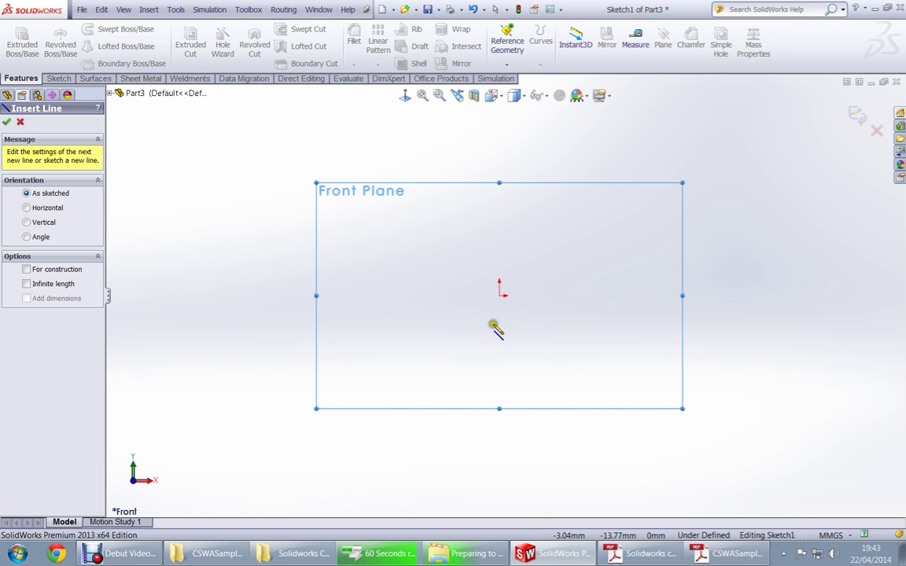
{"action": "key", "text": "alt+Tab"}
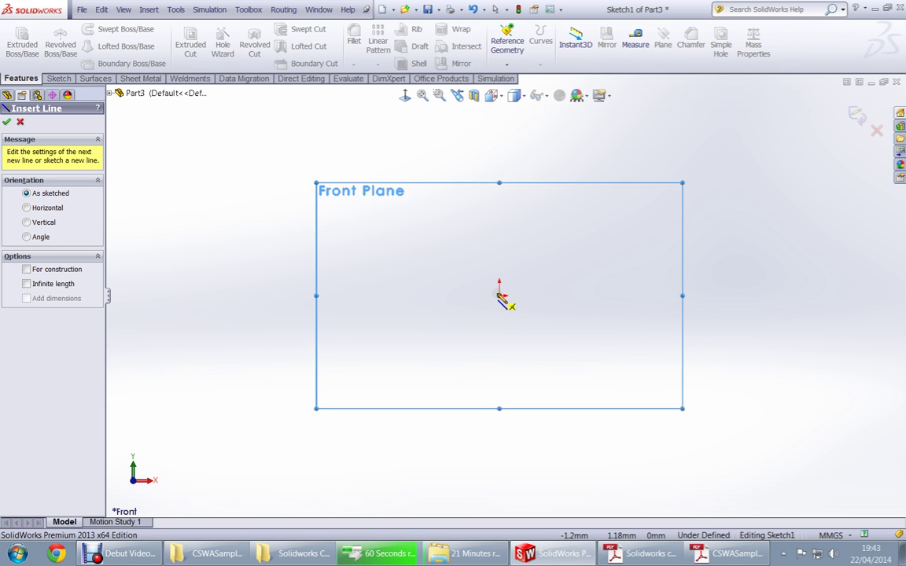
{"action": "left_click", "coordinate": [491, 294]}
- Draw an R29 arc from the origin, comparing it with the exam drawing
{"action": "left_click", "coordinate": [476, 295]}
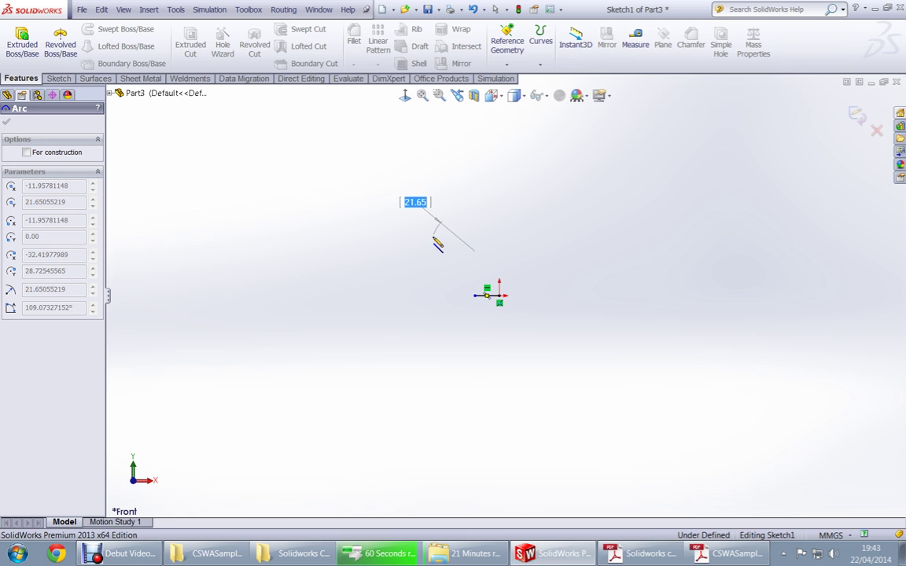
{"action": "type", "text": "29"}
{"action": "key", "text": "Return"}
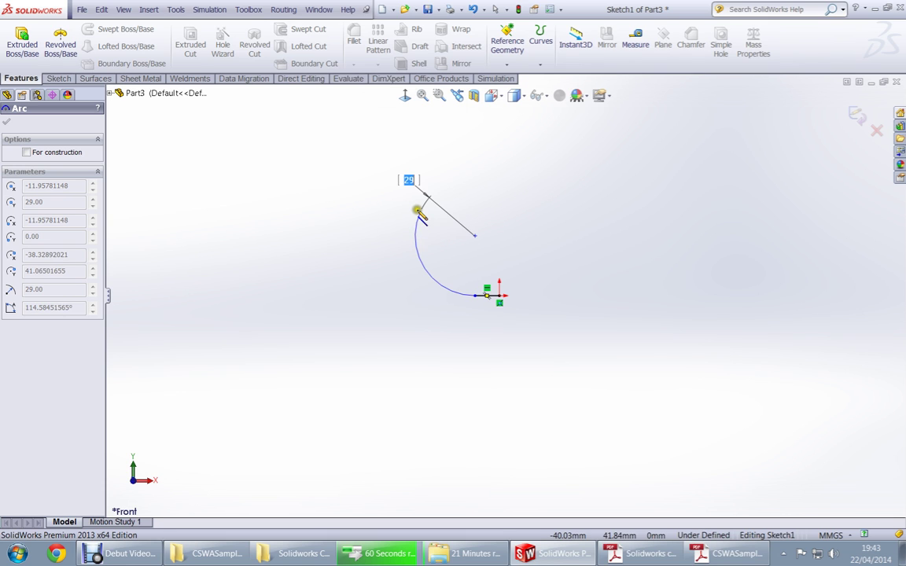
{"action": "key", "text": "alt+Tab"}
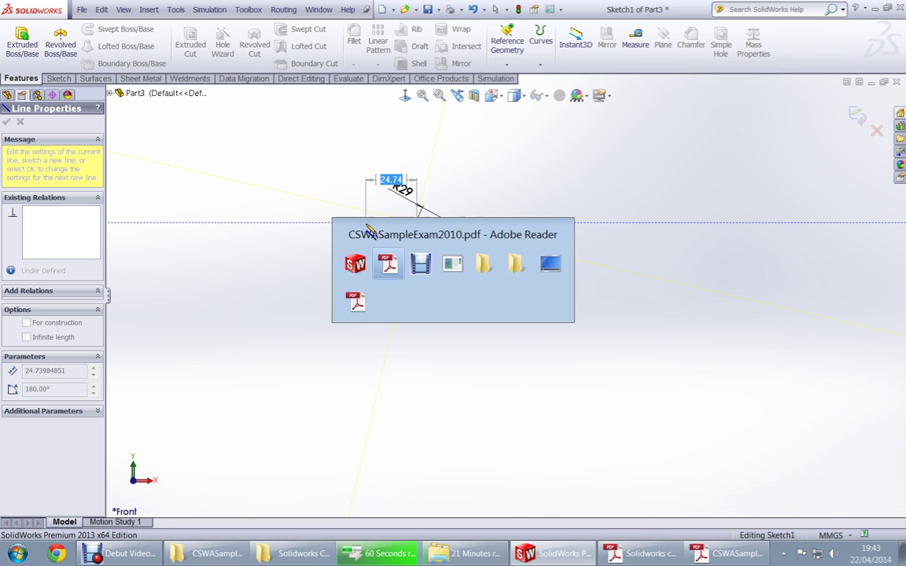
{"action": "key", "text": "alt+Tab"}
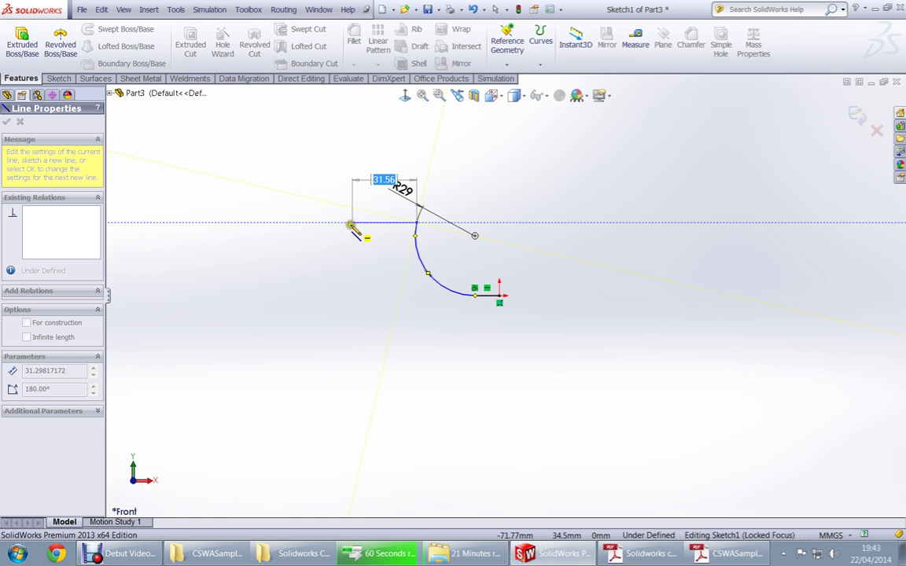
{"action": "key", "text": "alt+Tab"}
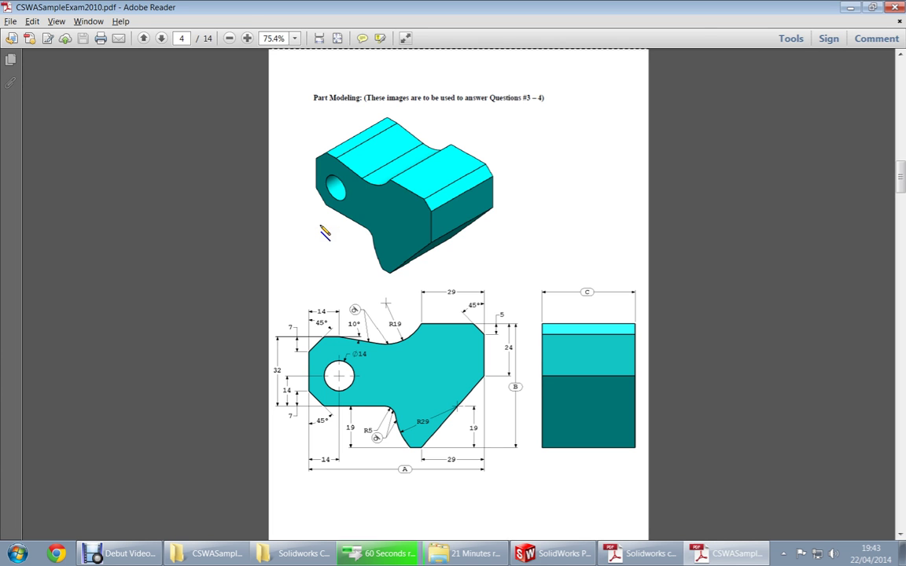
{"action": "key", "text": "alt+Tab"}
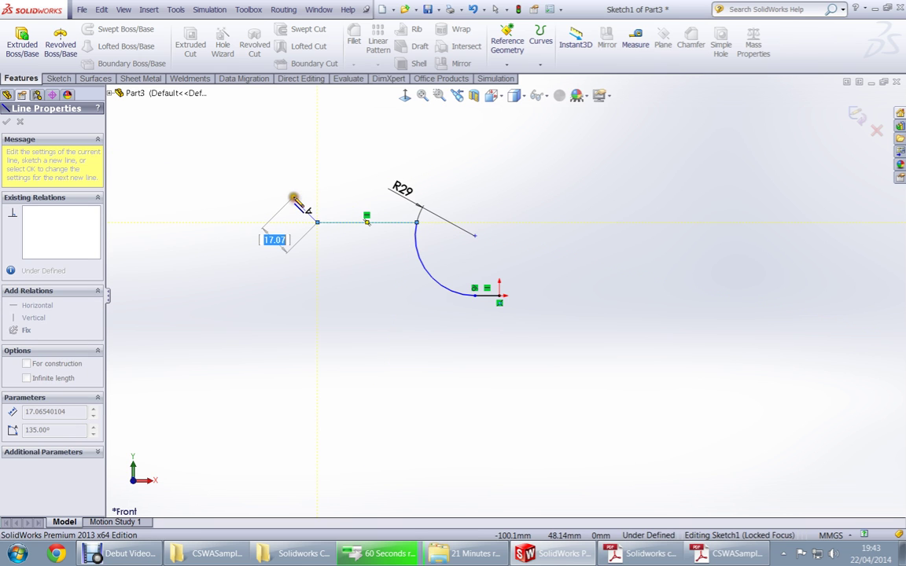
- Draw the horizontal line leftward and the vertical left-side line
{"action": "left_click", "coordinate": [293, 198]}
{"action": "key", "text": "alt+Tab"}
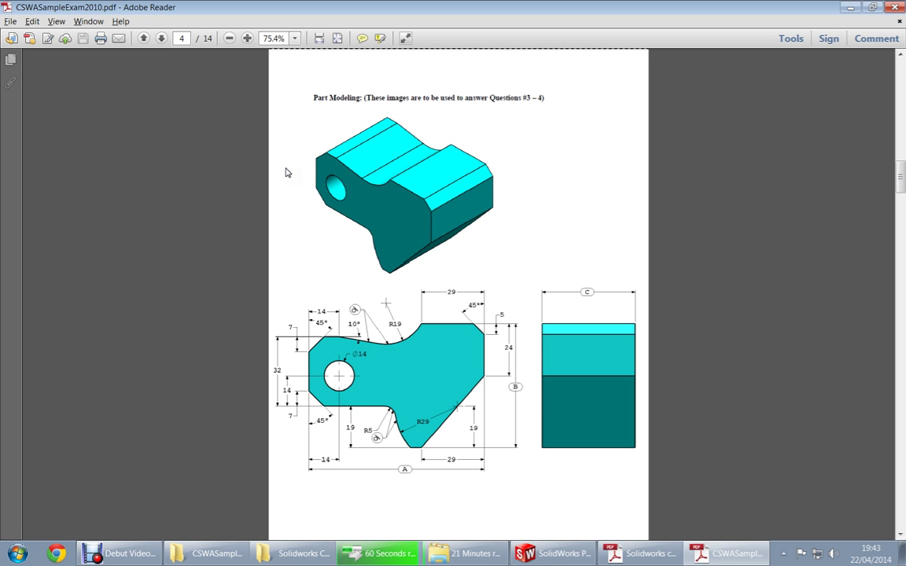
{"action": "key", "text": "alt+Tab"}
{"action": "left_click", "coordinate": [294, 135]}
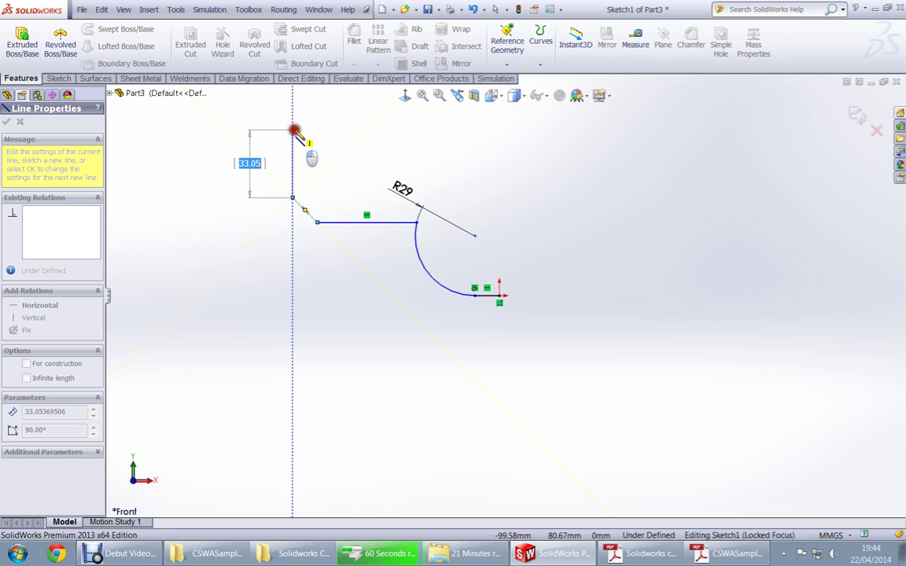
{"action": "mouse_move", "coordinate": [295, 135]}
{"action": "middle_mouse_down", "text": "ctrl"}
{"action": "mouse_move", "coordinate": [299, 167]}
{"action": "mouse_move", "coordinate": [464, 249]}
{"action": "middle_mouse_up", "text": "ctrl"}
{"action": "key", "text": "alt+Tab"}
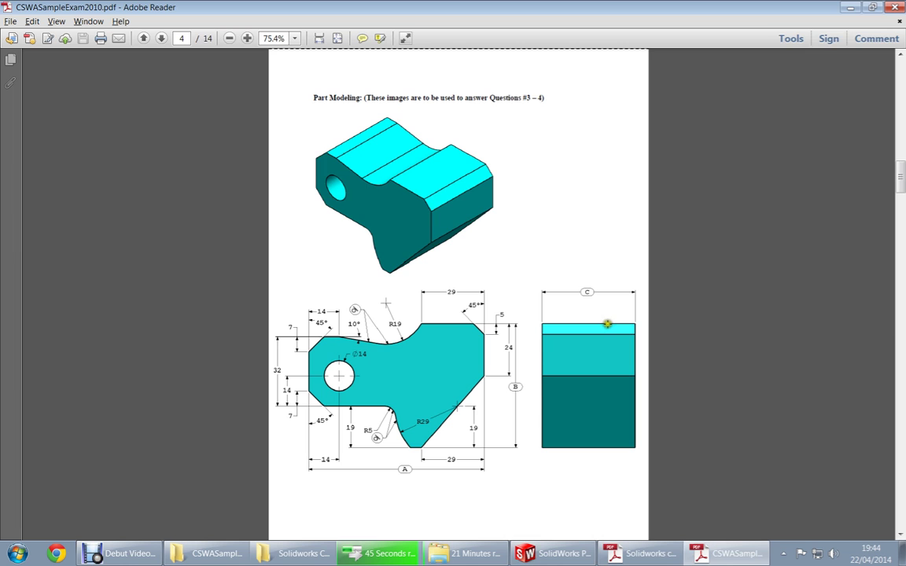
{"action": "key", "text": "alt+Tab"}
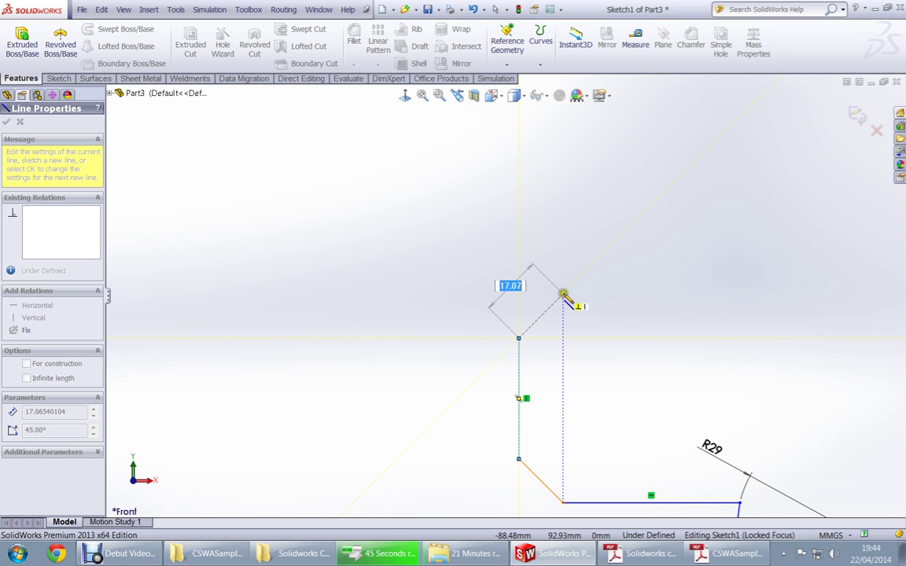
- Draw the upper-left chamfer line, checking dimensions on the exam drawing
{"action": "left_click", "coordinate": [563, 294]}
{"action": "scroll", "coordinate": [641, 292], "scroll_direction": "up", "scroll_amount": 2}
{"action": "scroll", "coordinate": [636, 314], "scroll_direction": "down", "scroll_amount": 3}
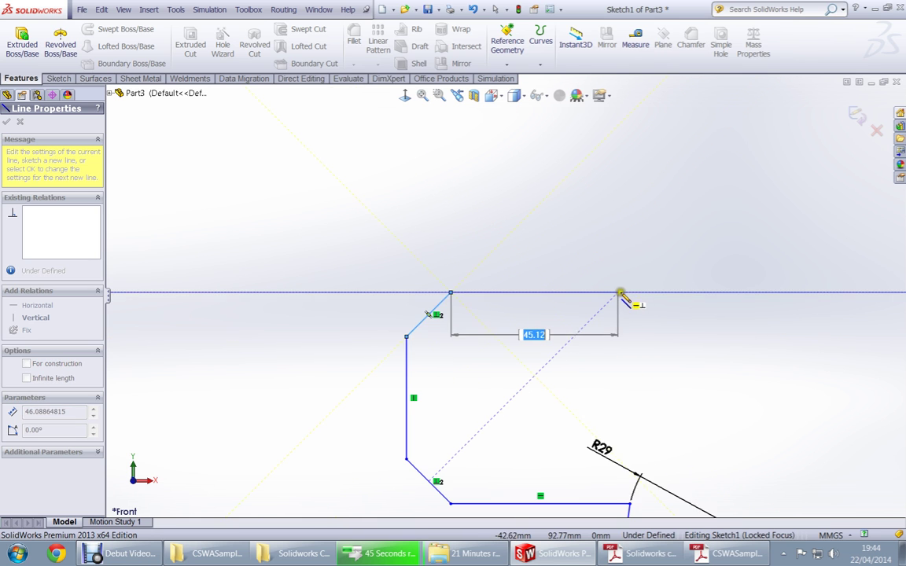
{"action": "key", "text": "alt+Tab"}
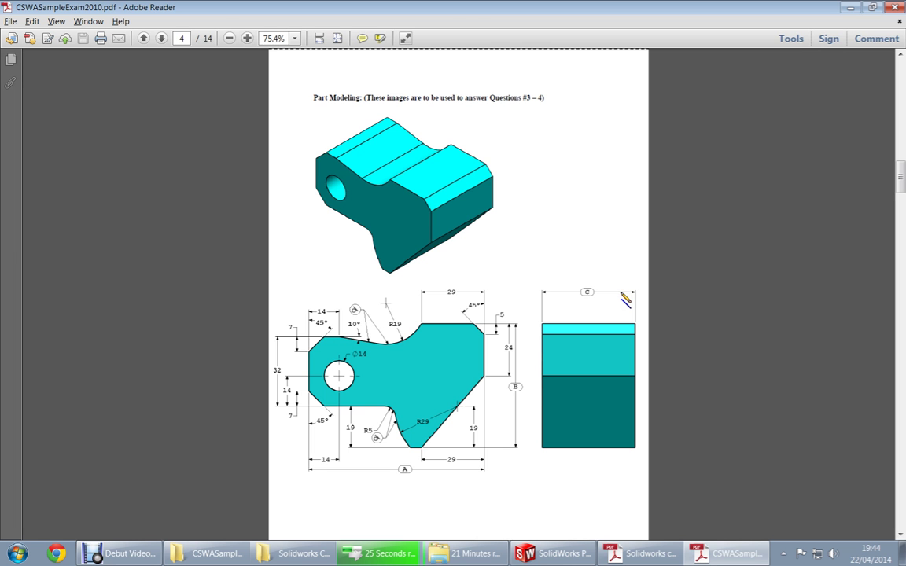
{"action": "key", "text": "alt+Tab"}
{"action": "key", "text": "alt+Tab"}
{"action": "key", "text": "alt+Tab"}
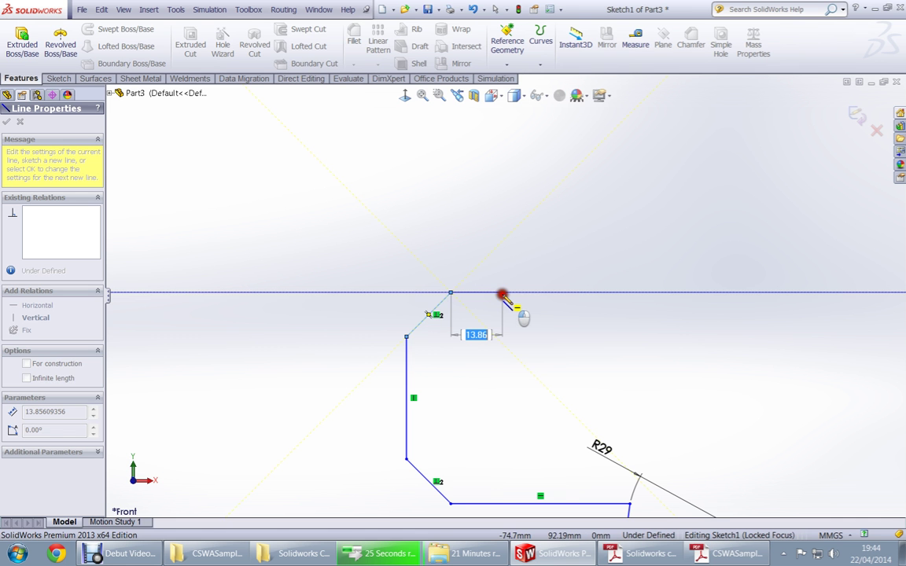
{"action": "key", "text": "alt+Tab"}
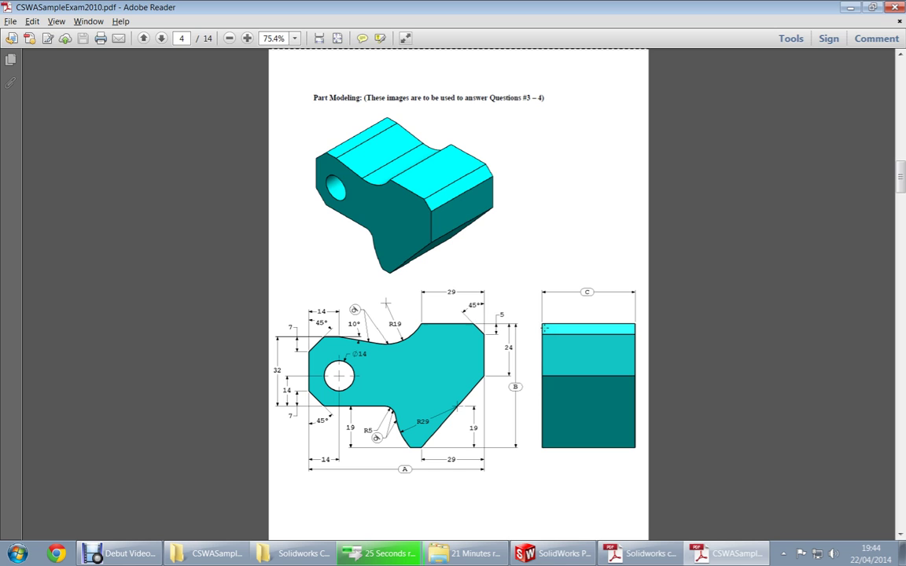
{"action": "key", "text": "alt+Tab"}
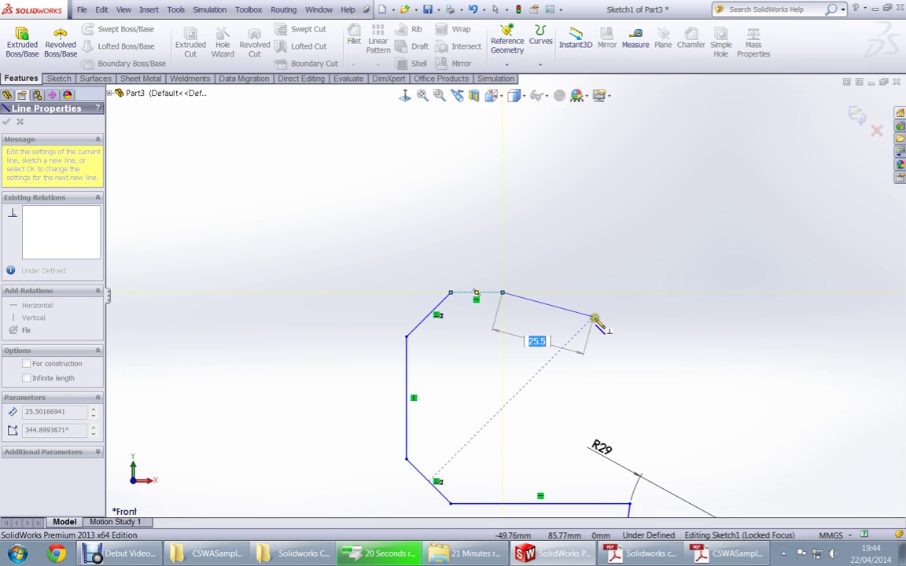
- Add the sloping top line and a tangent arc after it
{"action": "left_click", "coordinate": [618, 323]}
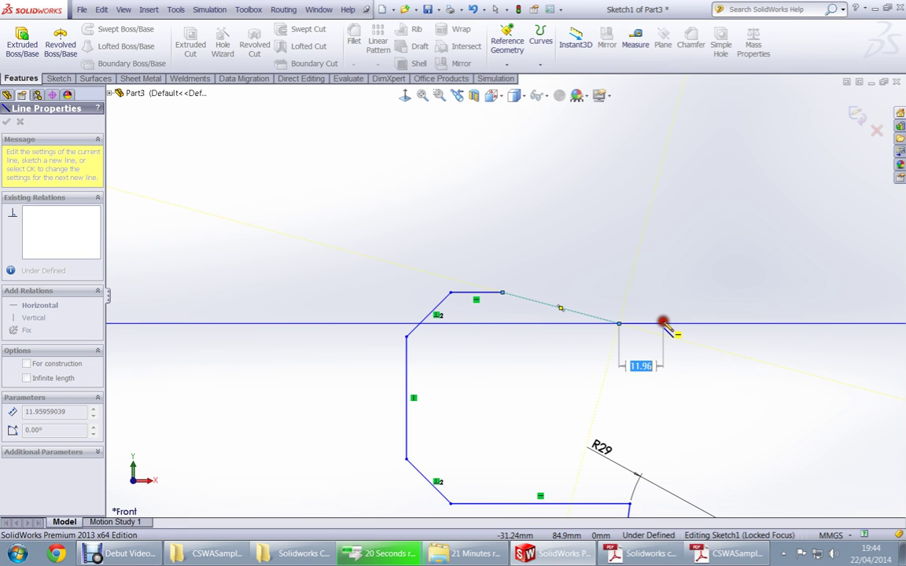
{"action": "mouse_move", "coordinate": [619, 323]}
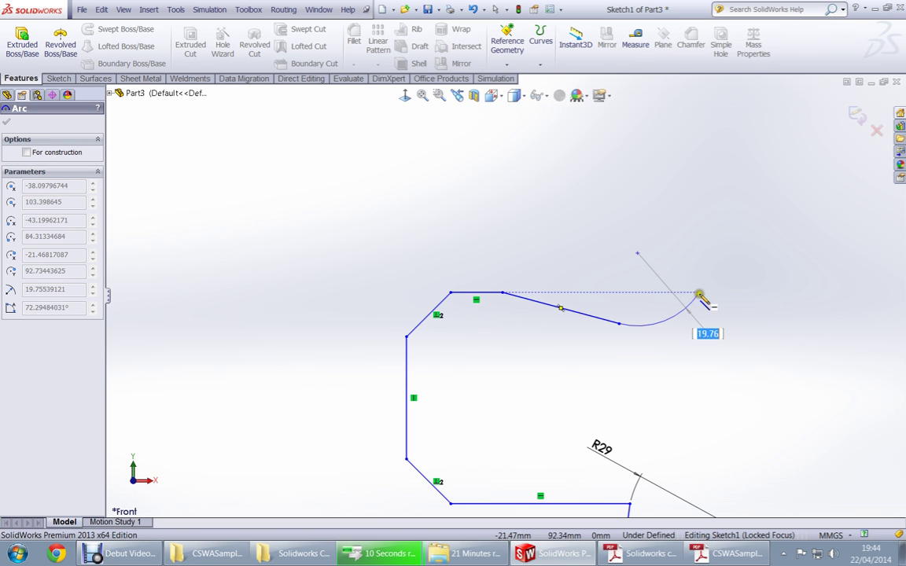
{"action": "key", "text": "alt+Tab"}
{"action": "key", "text": "alt+Tab"}
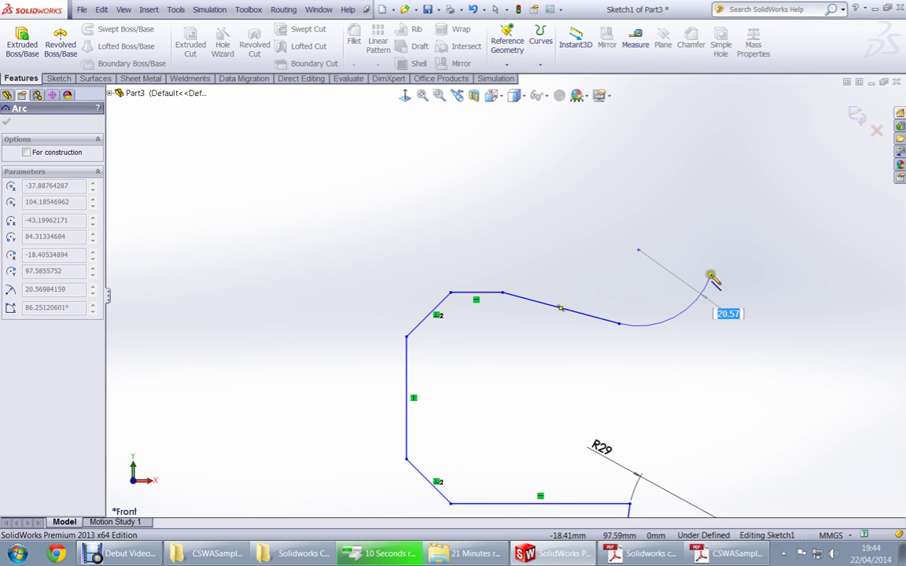
{"action": "left_click", "coordinate": [711, 272]}
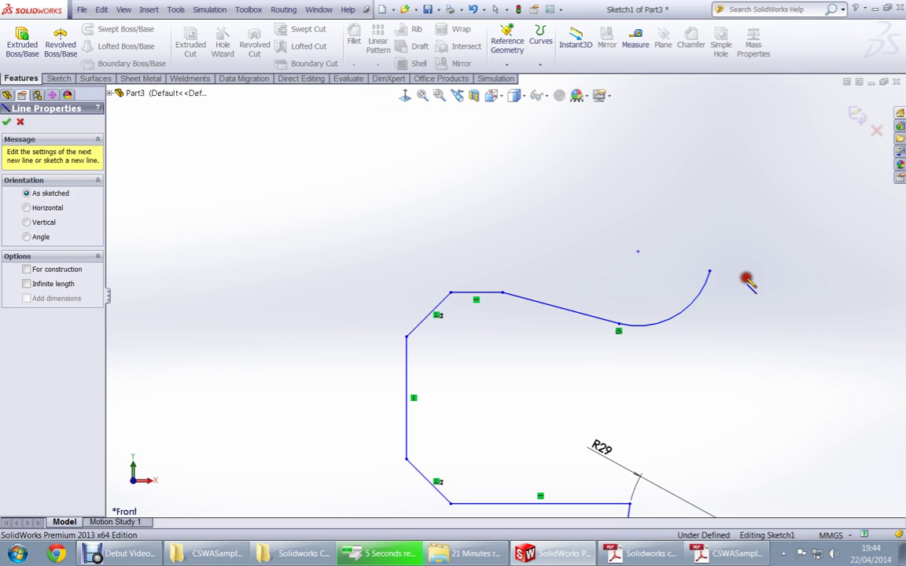
{"action": "key", "text": "z"}
{"action": "key", "text": "z"}
{"action": "key", "text": "z"}
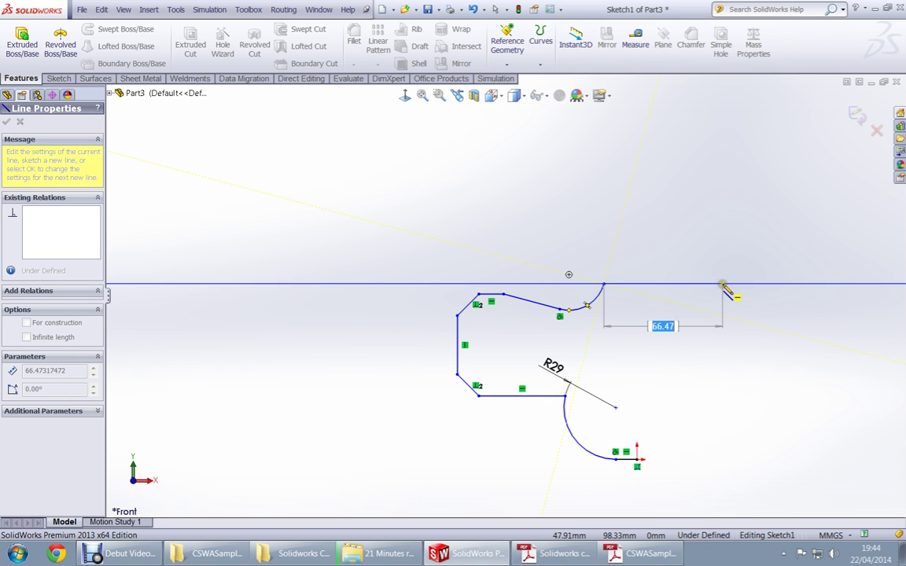
{"action": "key", "text": "alt+Tab"}
{"action": "key", "text": "alt+Tab"}
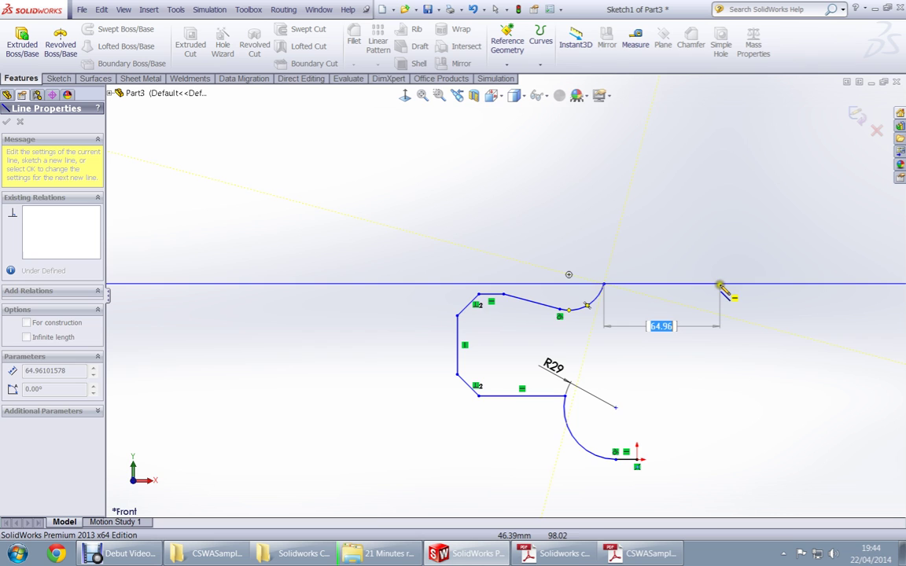
- Draw the top edge, 45° corner chamfer, right side and closing diagonal to the arc
{"action": "left_click", "coordinate": [719, 283]}
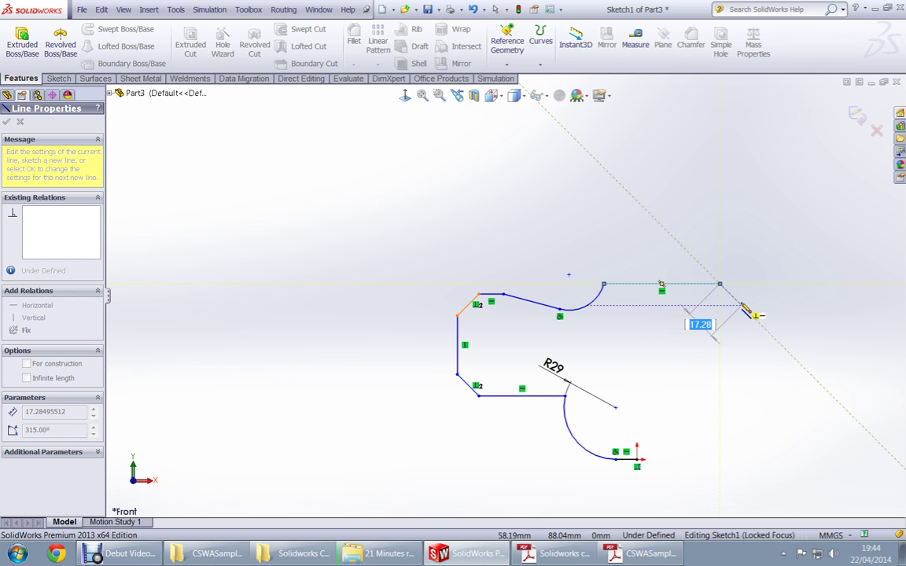
{"action": "left_click", "coordinate": [741, 305]}
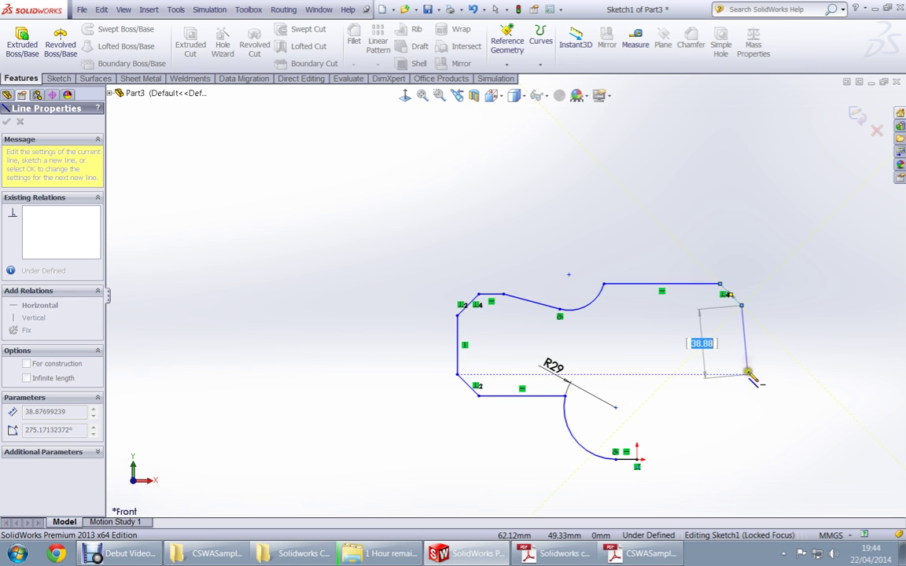
{"action": "key", "text": "alt+Tab"}
{"action": "key", "text": "alt+Tab"}
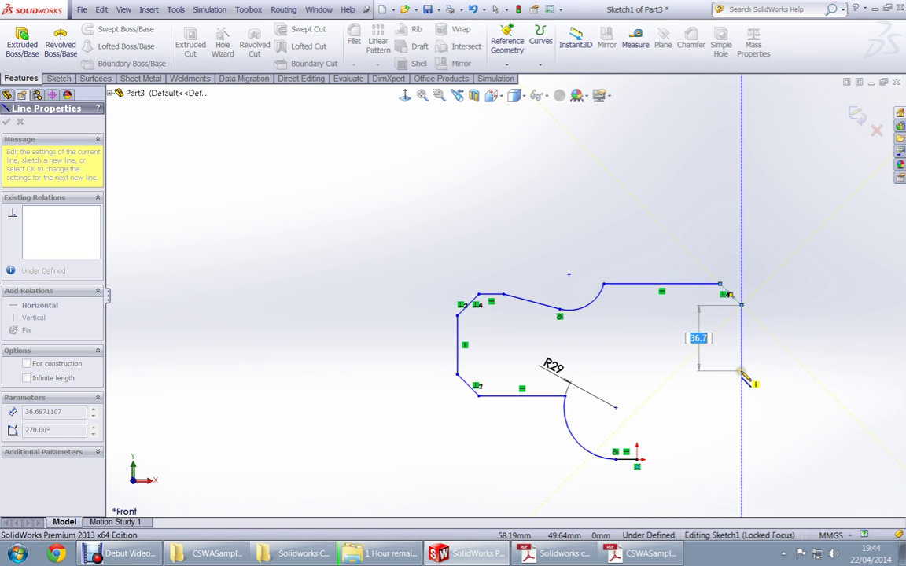
{"action": "left_click", "coordinate": [741, 371]}
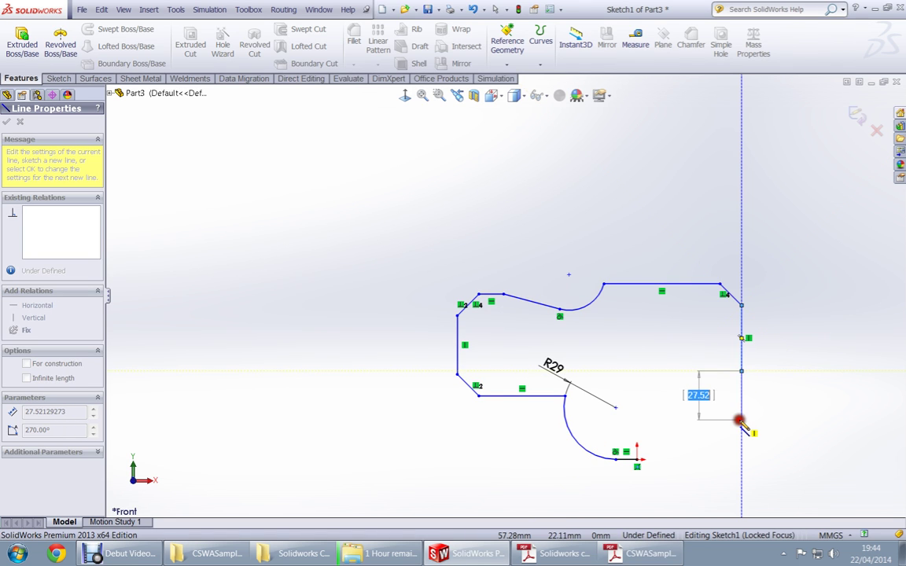
{"action": "key", "text": "alt+Tab"}
{"action": "key", "text": "alt+Tab"}
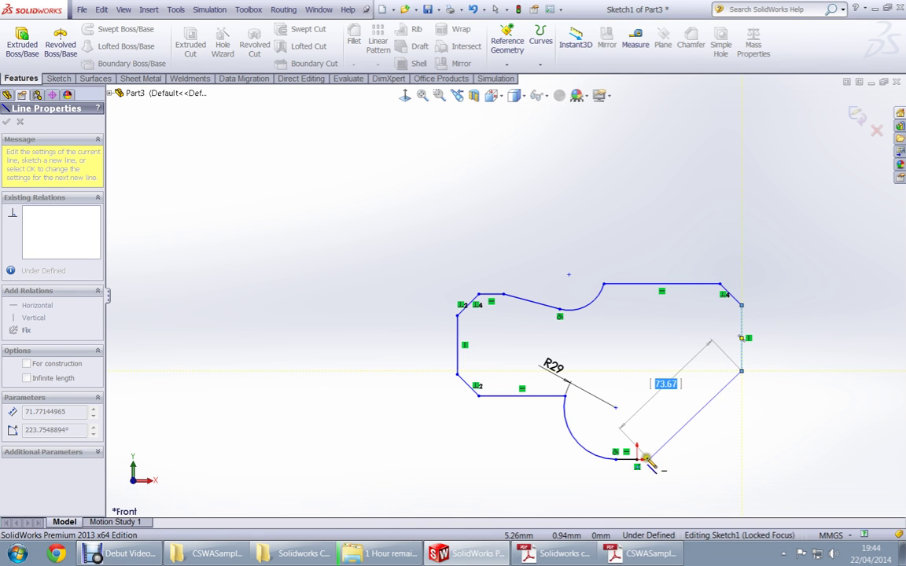
{"action": "left_click", "coordinate": [639, 460]}
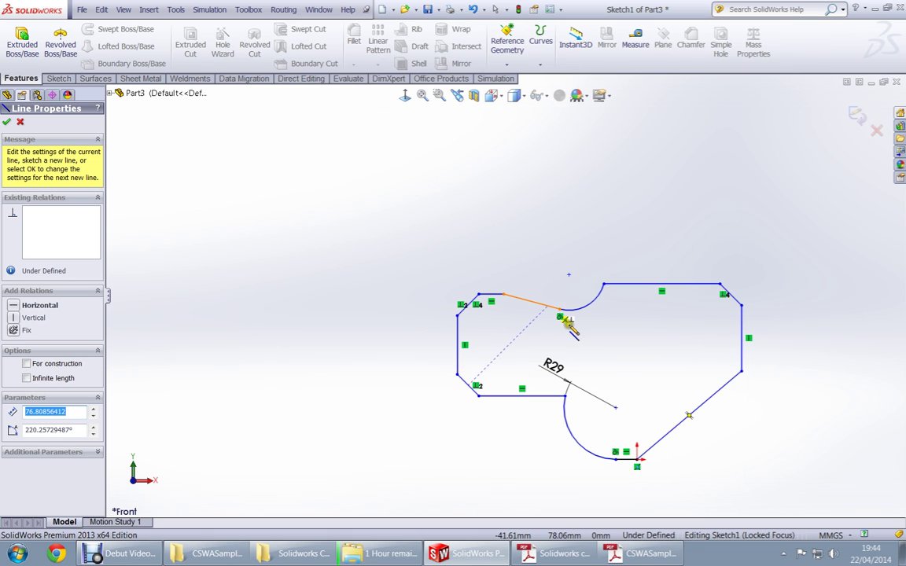
- Activate Smart Dimension and compare the finished outline with the exam drawing
{"action": "scroll", "coordinate": [507, 297], "scroll_direction": "up", "scroll_amount": 3}
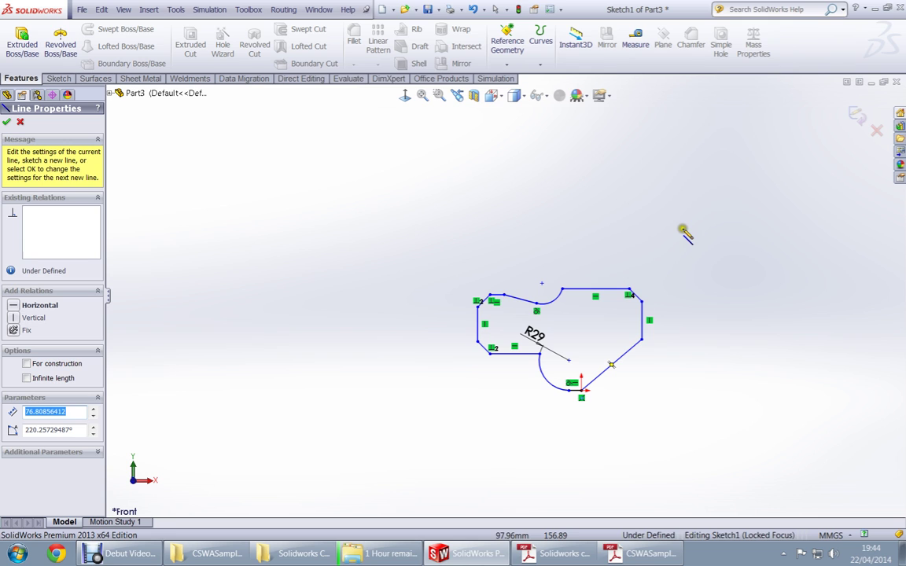
{"action": "right_click_drag", "start_coordinate": [689, 239], "coordinate": [691, 192]}
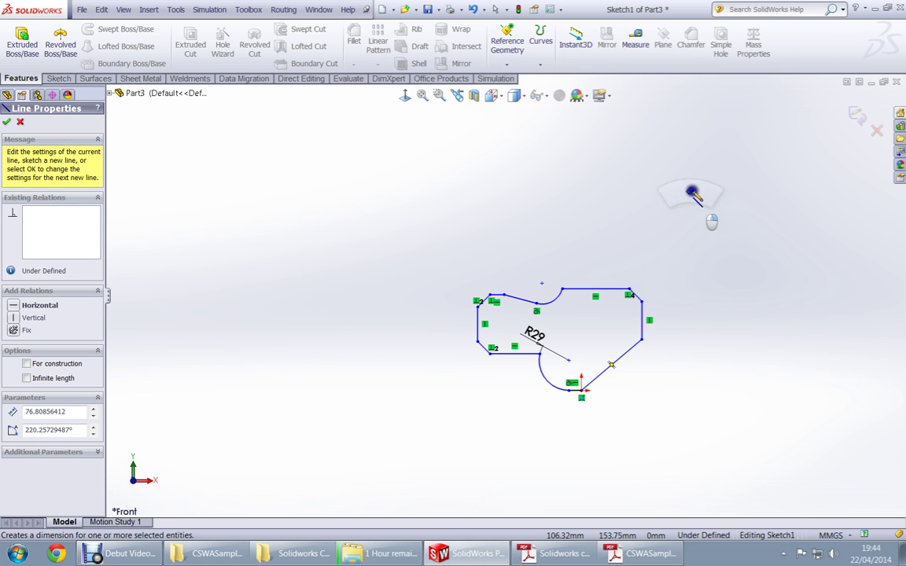
{"action": "scroll", "coordinate": [566, 365], "scroll_direction": "down", "scroll_amount": 3}
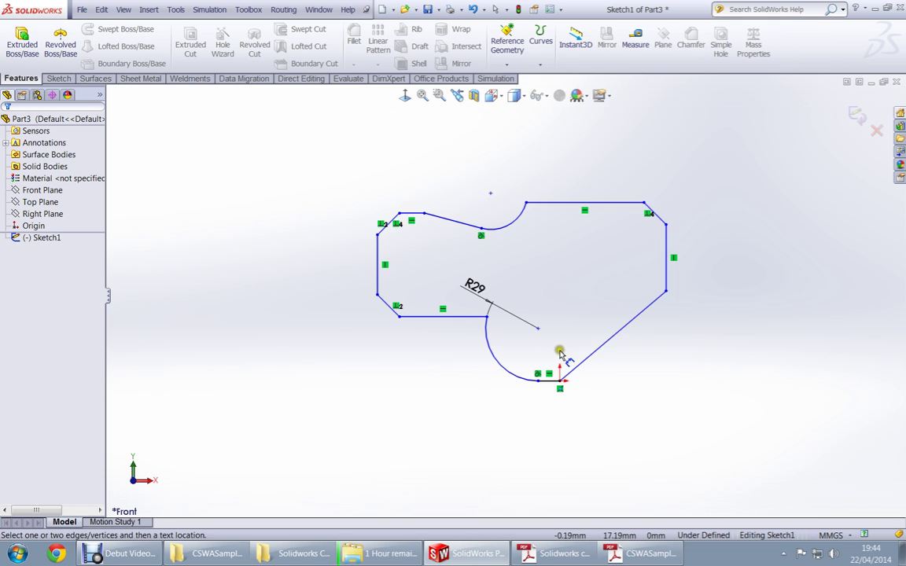
{"action": "scroll", "coordinate": [574, 280], "scroll_direction": "down", "scroll_amount": 3}
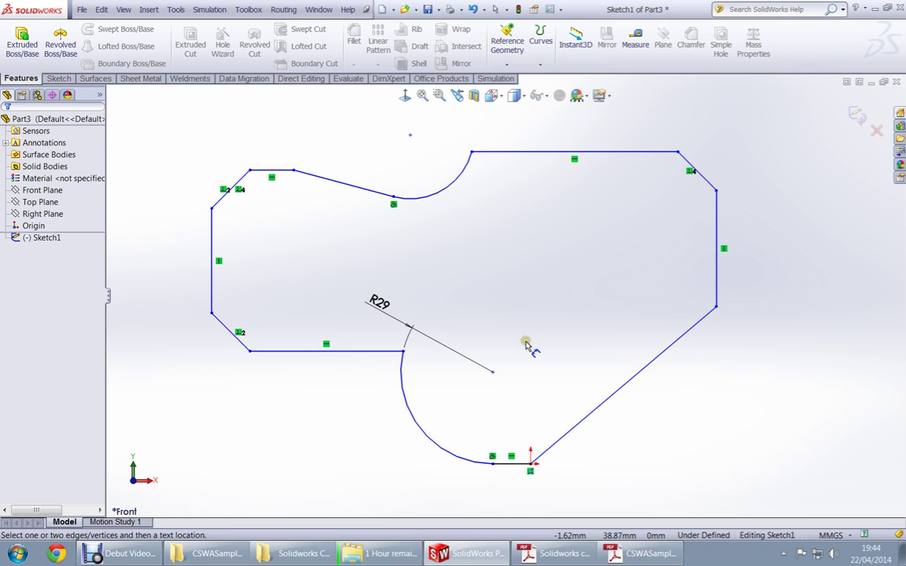
{"action": "key", "text": "alt+Tab"}
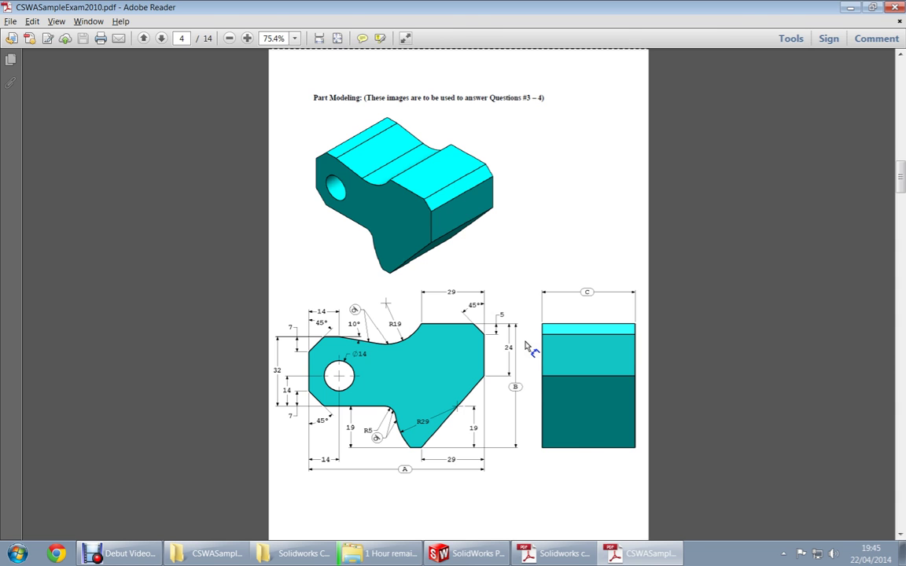
{"action": "key", "text": "alt+Tab"}
{"action": "scroll", "coordinate": [496, 197], "scroll_direction": "up", "scroll_amount": 3}
{"action": "key", "text": "alt+Tab"}
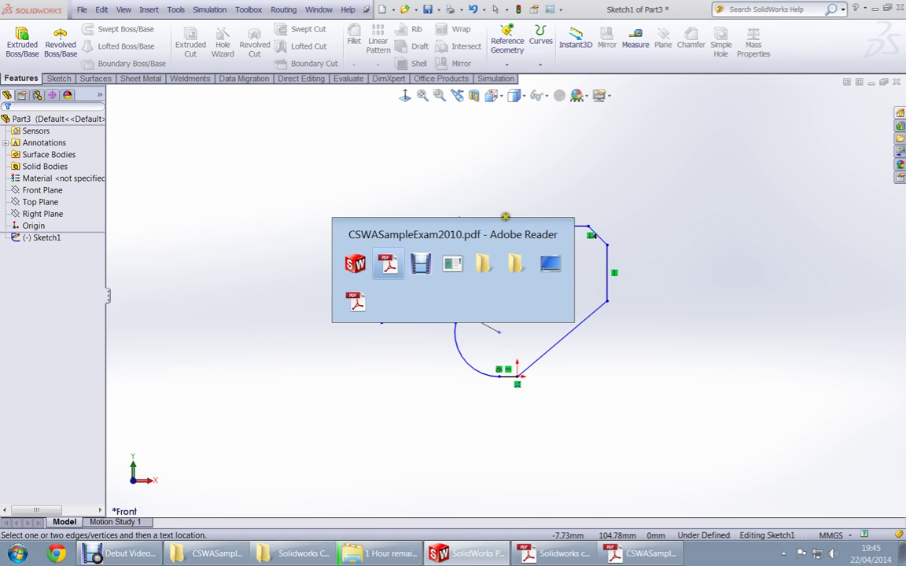
{"action": "key", "text": "alt+Tab"}
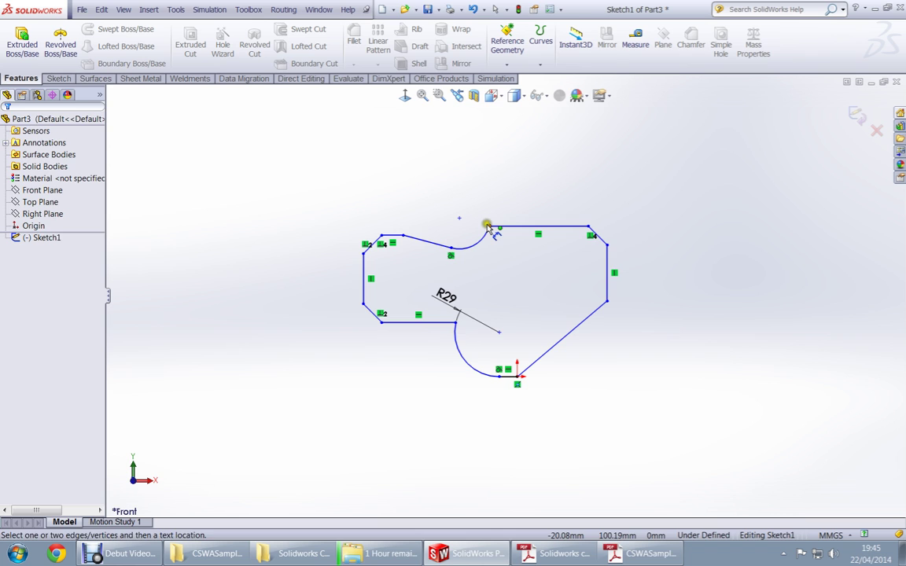
- Dimension the top width from the arc end to the right edge at 29 mm
{"action": "left_click", "coordinate": [488, 226]}
{"action": "left_click", "coordinate": [607, 259]}
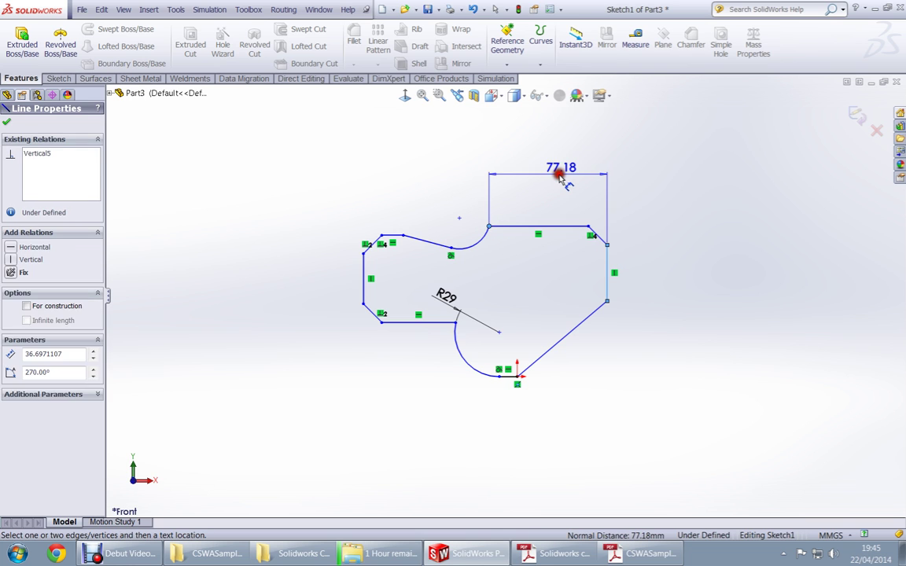
{"action": "left_click", "coordinate": [550, 177]}
{"action": "type", "text": "29"}
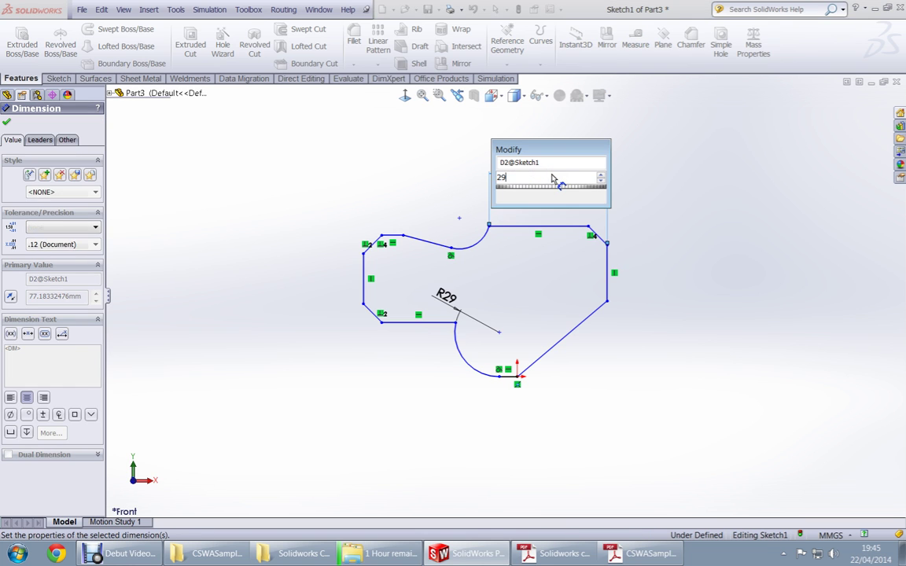
{"action": "key", "text": "Return"}
{"action": "key", "text": "alt+Tab"}
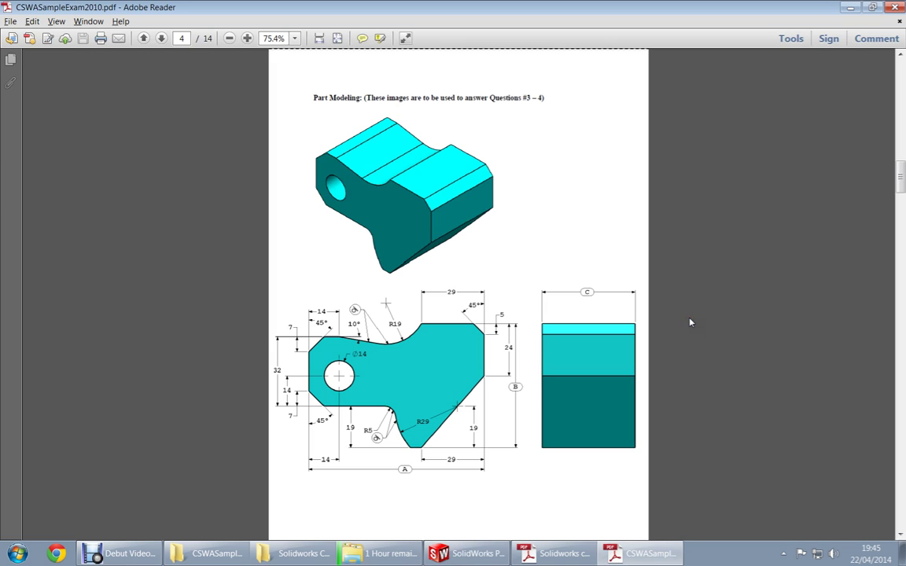
{"action": "key", "text": "alt+Tab"}
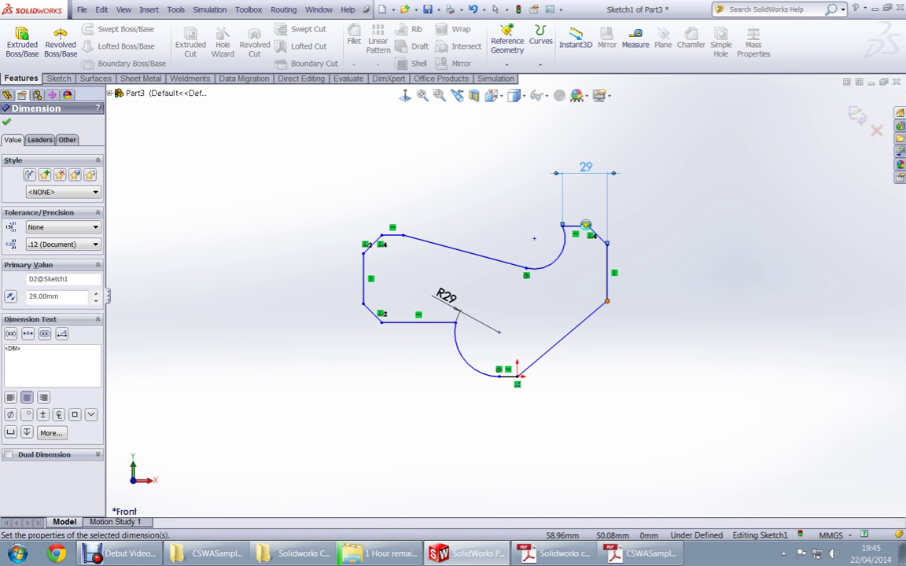
{"action": "key", "text": "alt+Tab"}
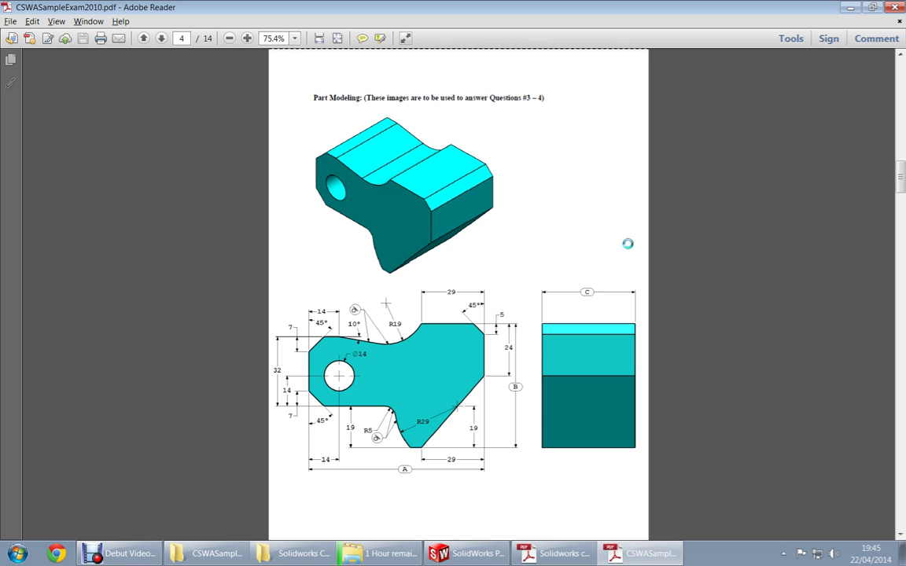
{"action": "key", "text": "alt+Tab"}
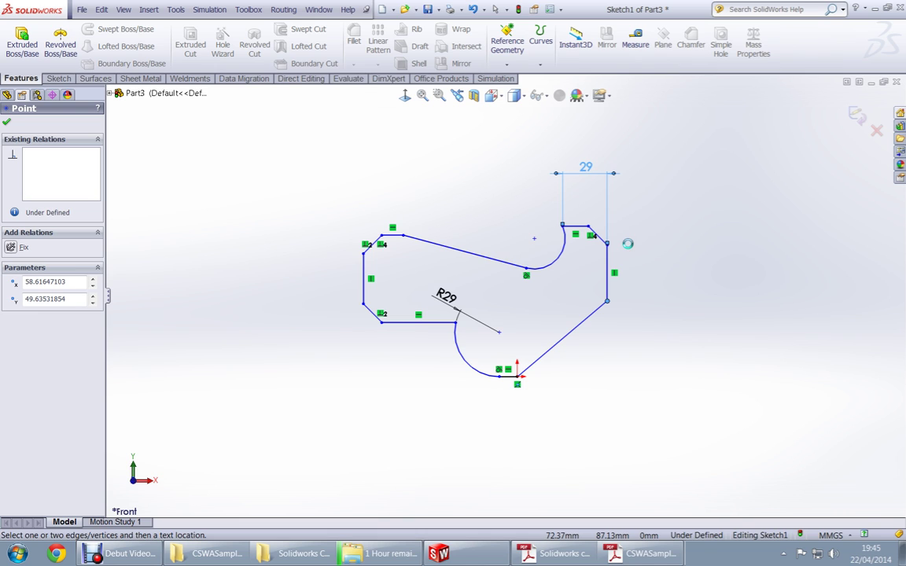
- Set the right vertical edge height to 24 mm
{"action": "left_click", "coordinate": [588, 226]}
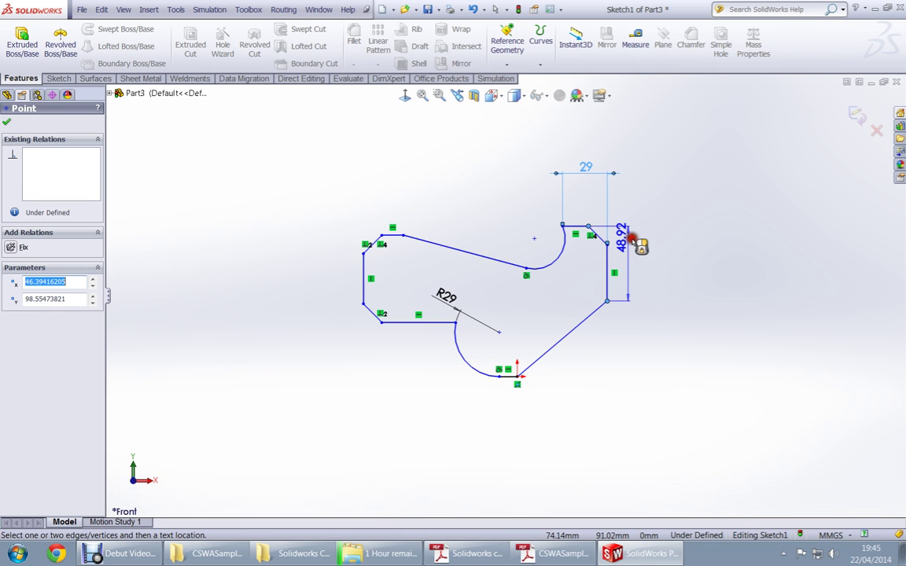
{"action": "key", "text": "alt+Tab"}
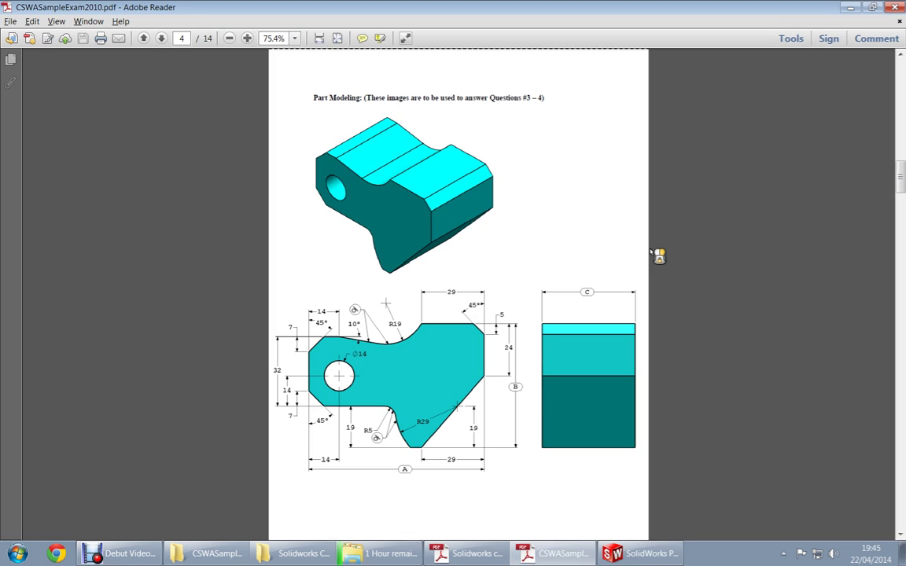
{"action": "key", "text": "alt+Tab"}
{"action": "left_click", "coordinate": [654, 256]}
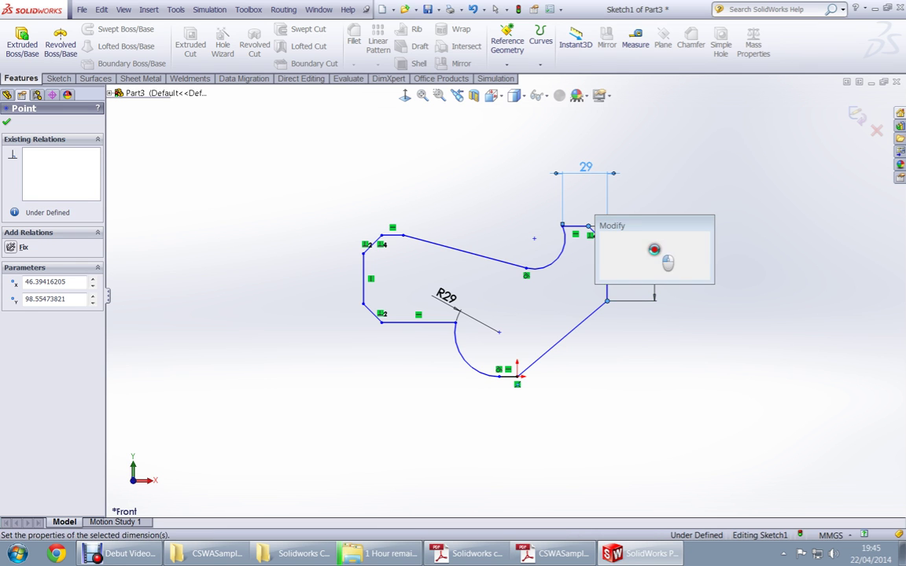
{"action": "type", "text": "24"}
{"action": "key", "text": "Return"}
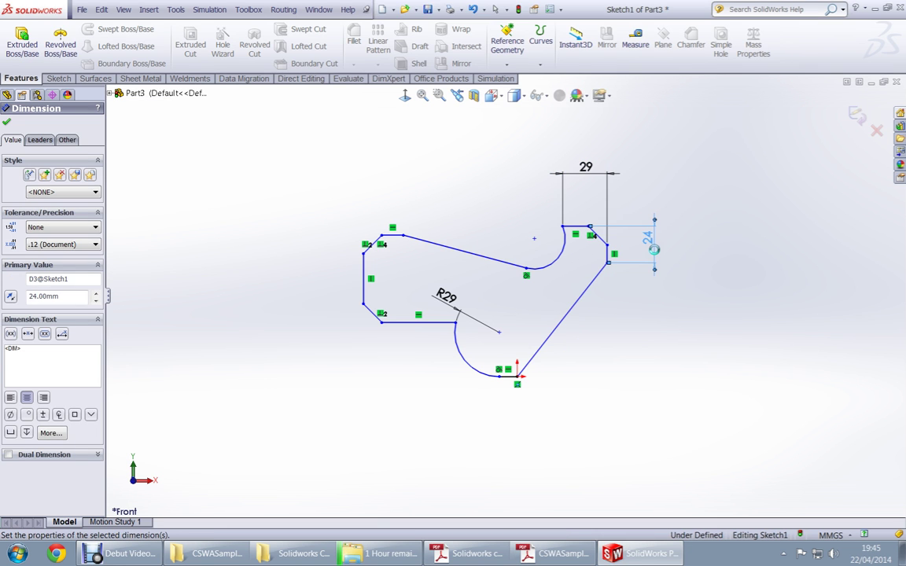
- Dimension the overall height from the short top line to the bottom point at 57 mm
{"action": "key", "text": "alt+Tab"}
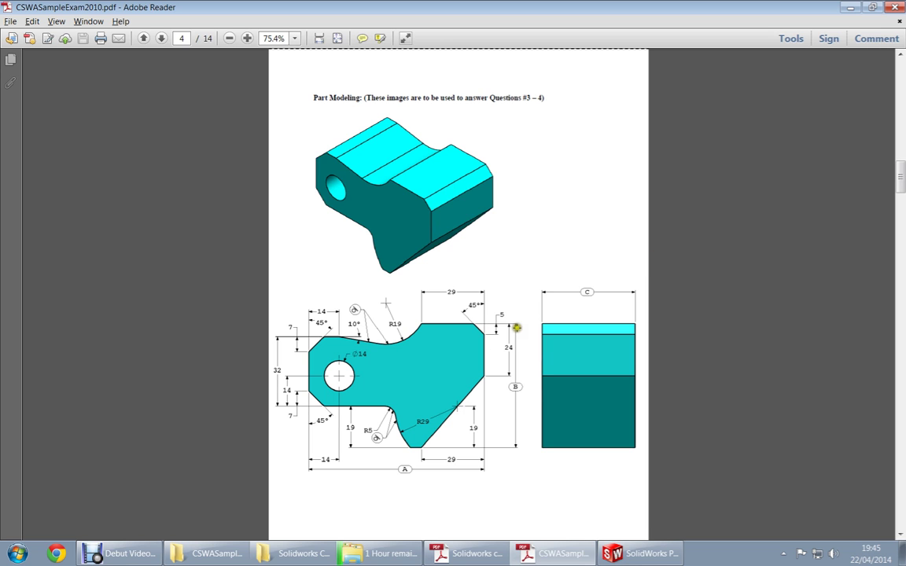
{"action": "scroll", "coordinate": [532, 441], "scroll_direction": "down", "scroll_amount": 8}
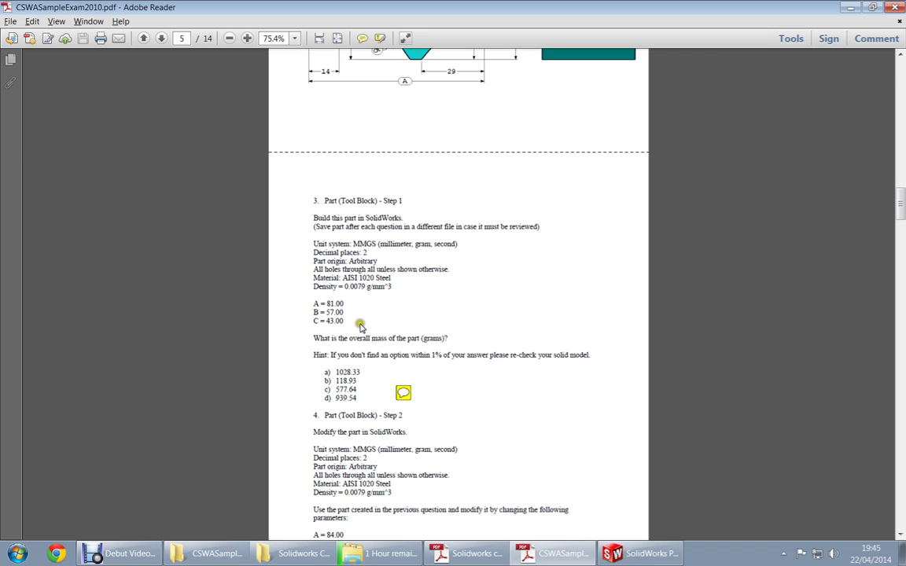
{"action": "key", "text": "alt+Tab"}
{"action": "left_click", "coordinate": [580, 226]}
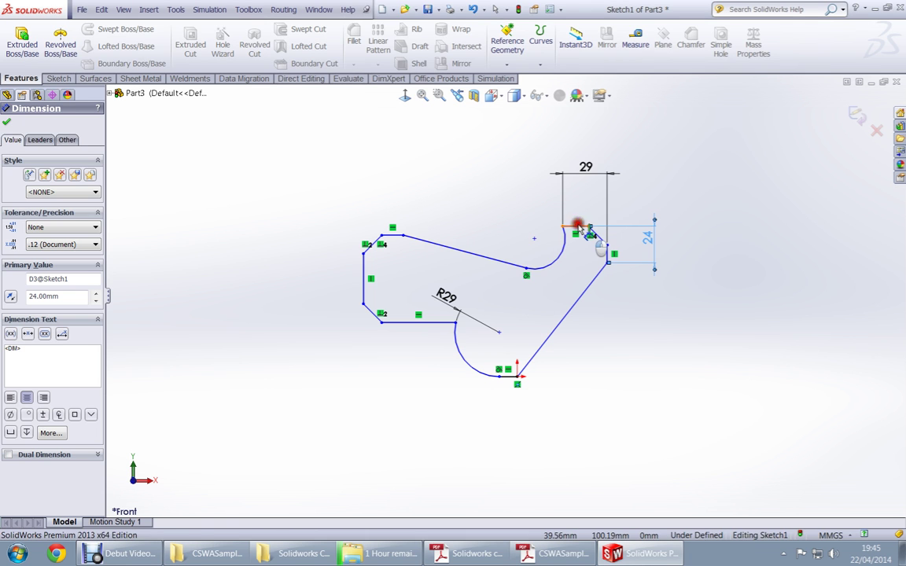
{"action": "left_click", "coordinate": [511, 375]}
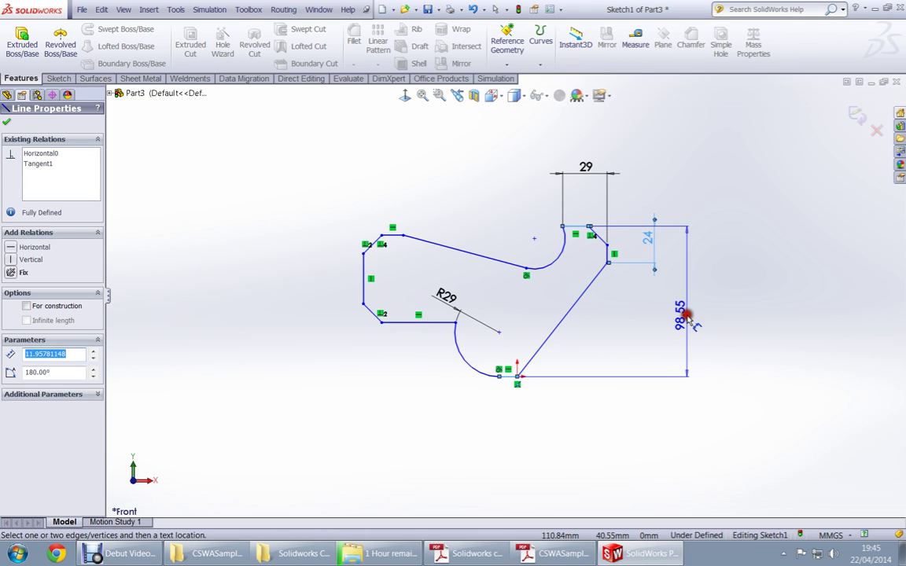
{"action": "left_click", "coordinate": [686, 316]}
{"action": "type", "text": "57"}
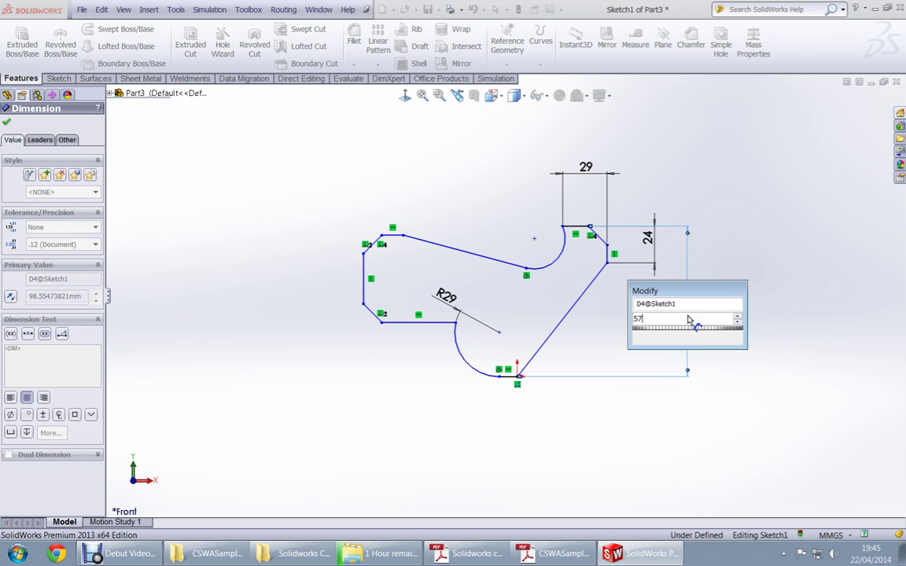
{"action": "key", "text": "Return"}
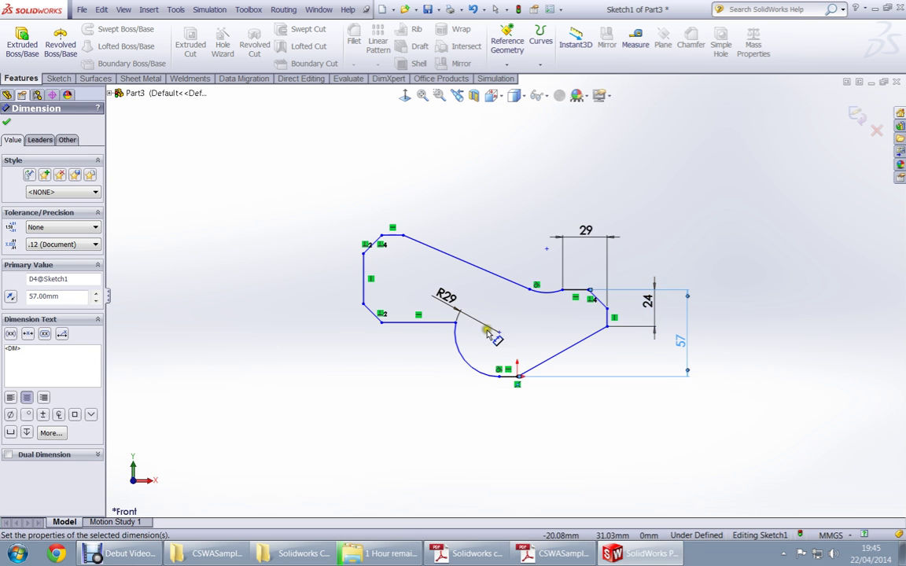
{"action": "key", "text": "alt+Tab"}
{"action": "scroll", "coordinate": [486, 335], "scroll_direction": "up", "scroll_amount": 10}
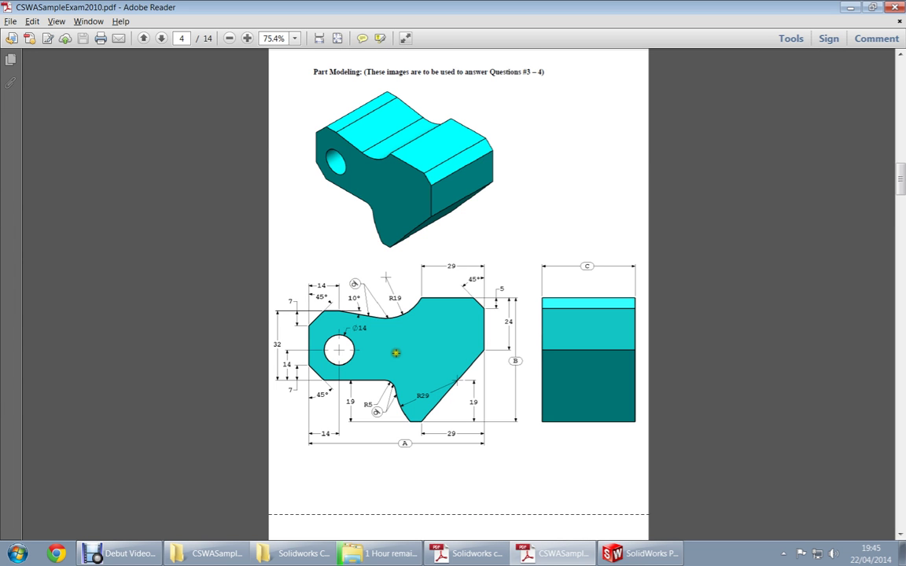
{"action": "key", "text": "alt+Tab"}
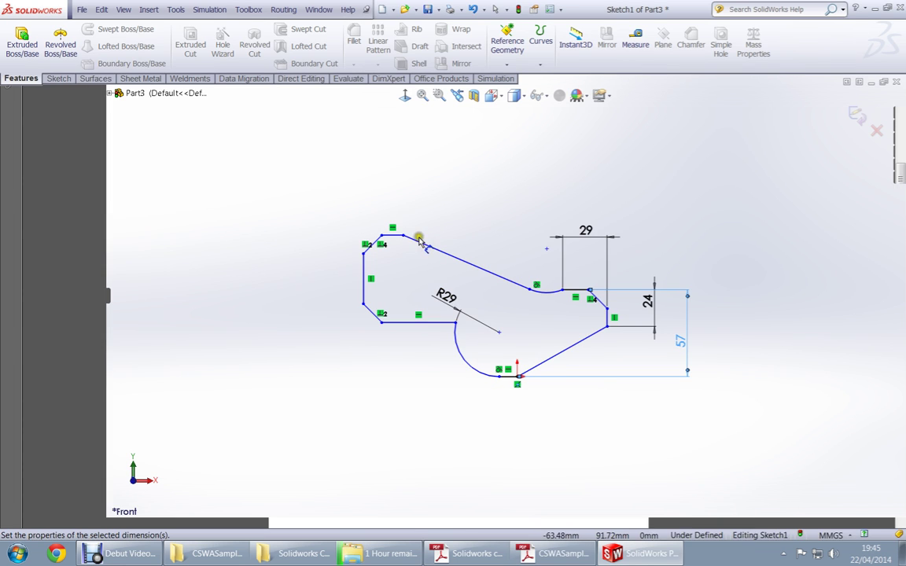
- Set the left height to 32 mm and drag the top-left corner into place
{"action": "left_click", "coordinate": [397, 321]}
{"action": "left_click", "coordinate": [392, 236]}
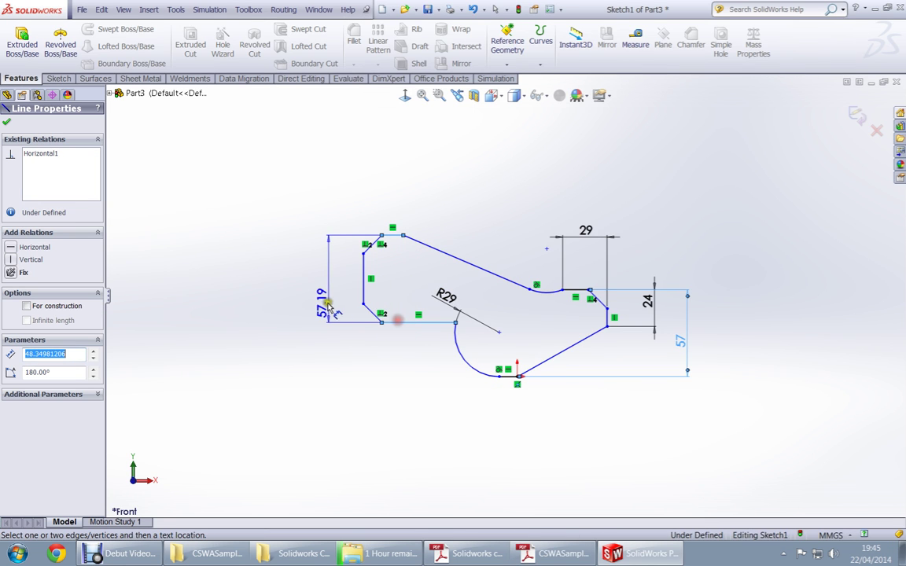
{"action": "left_click", "coordinate": [317, 290]}
{"action": "type", "text": "32"}
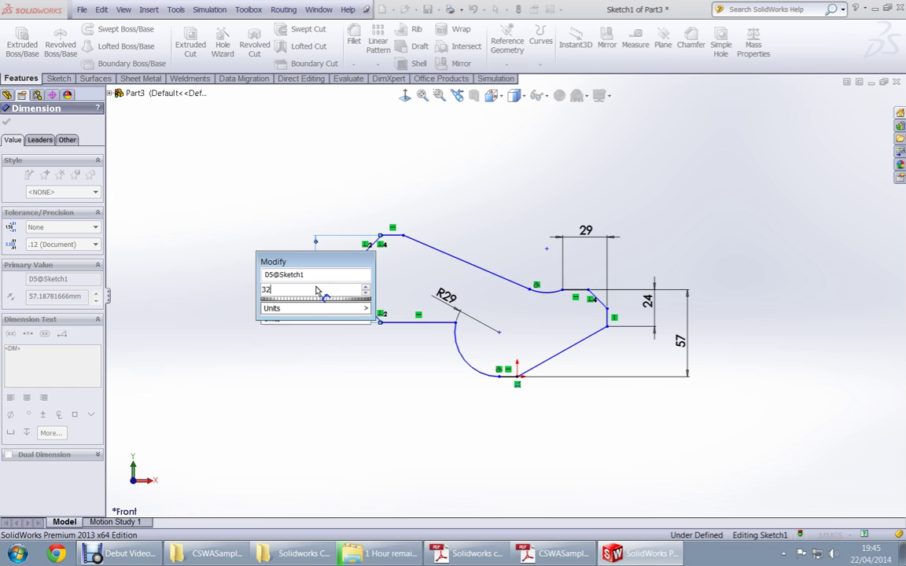
{"action": "key", "text": "Return"}
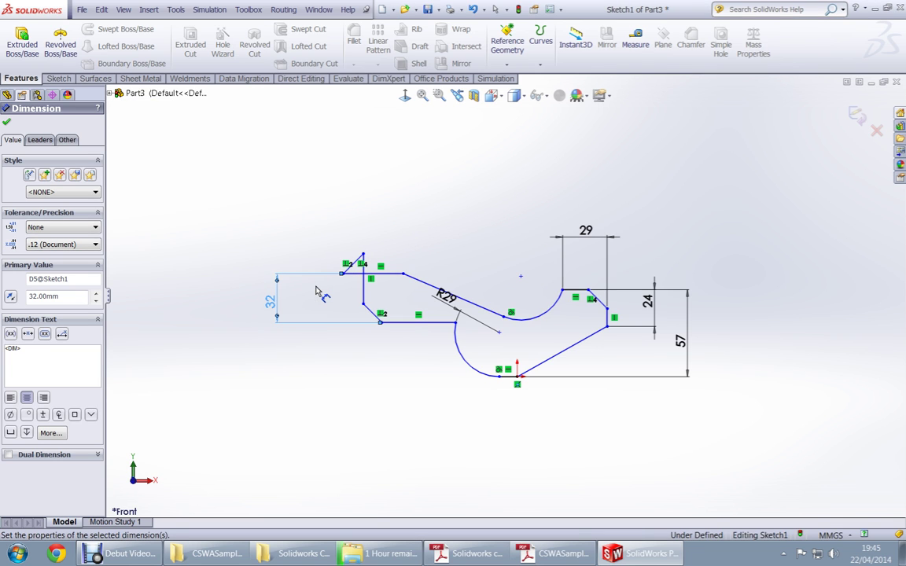
{"action": "key", "text": "Escape"}
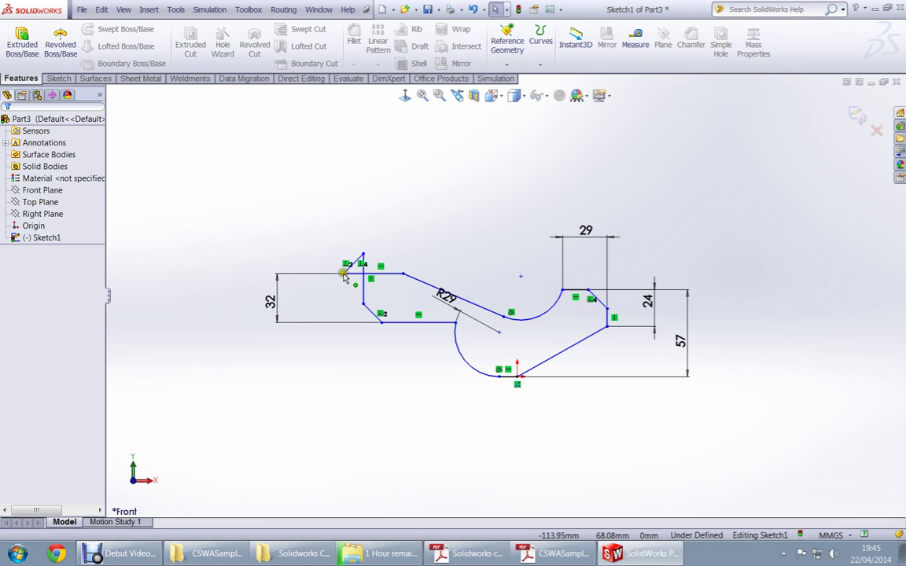
{"action": "left_click_drag", "start_coordinate": [344, 277], "coordinate": [376, 277]}
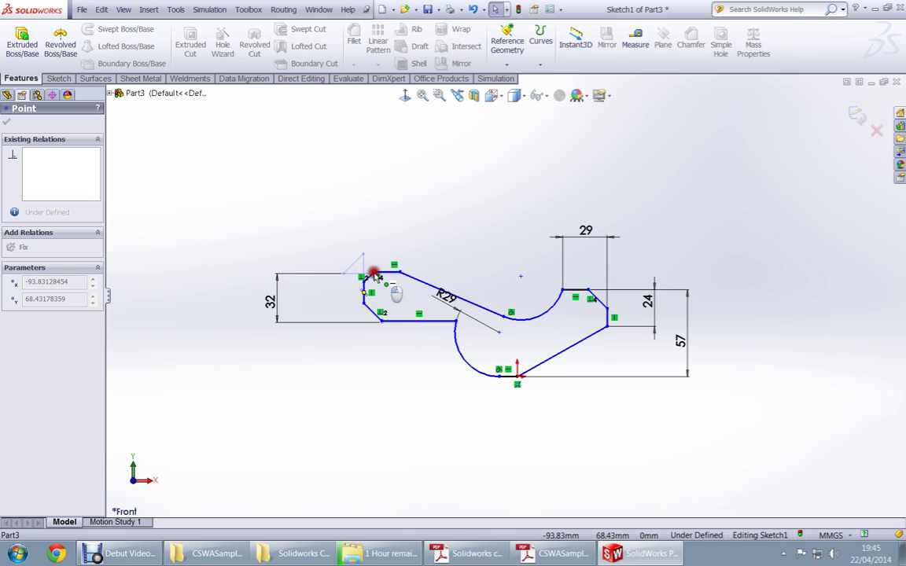
{"action": "left_click", "coordinate": [362, 348]}
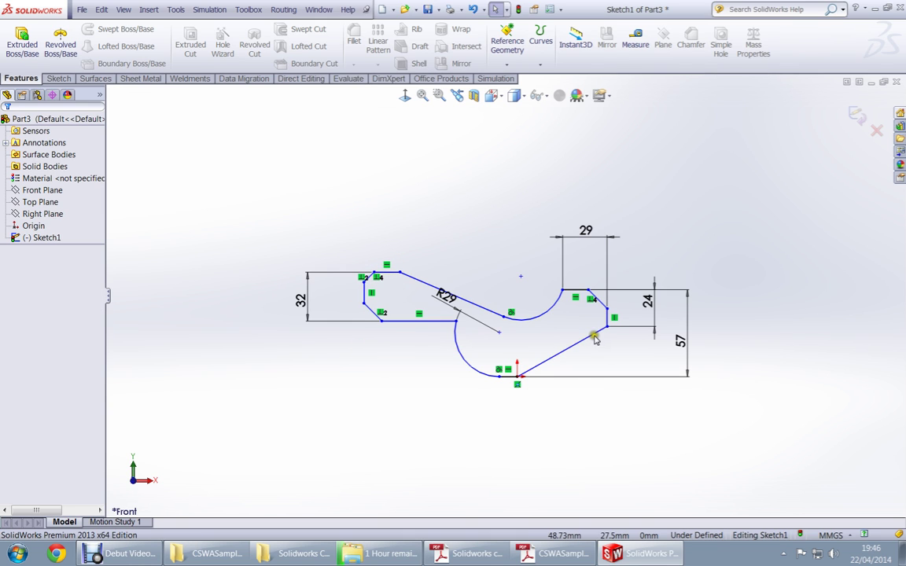
- Give the upper arc a radius of R19
{"action": "key", "text": "alt+Tab"}
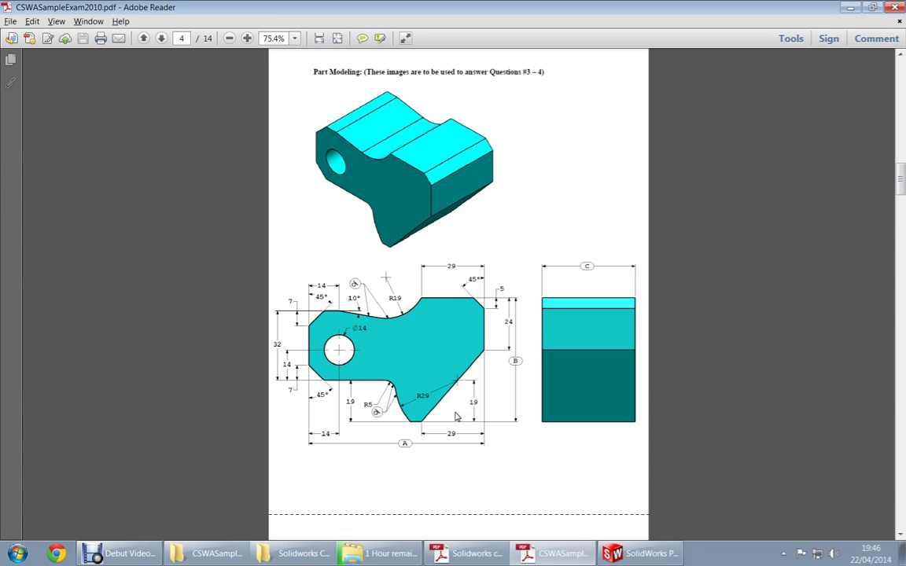
{"action": "key", "text": "alt+Tab"}
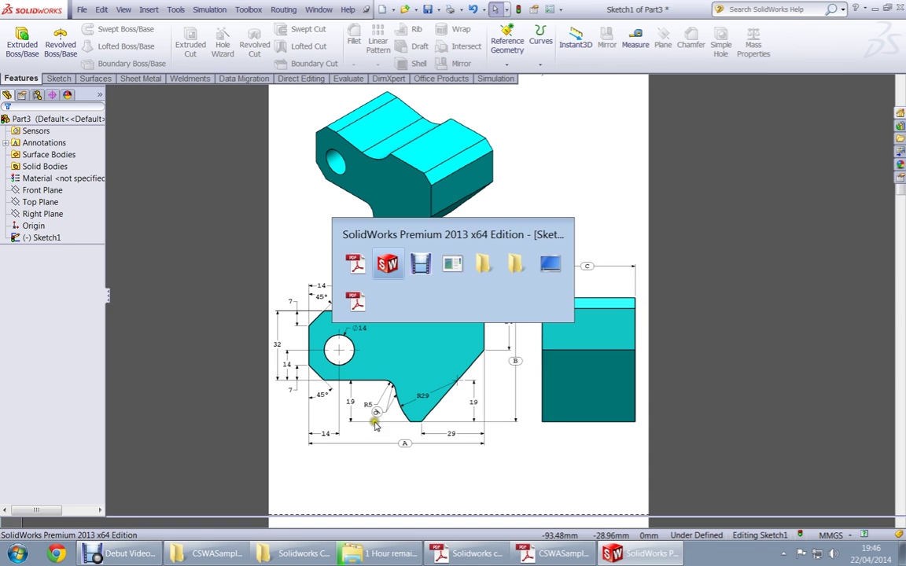
{"action": "right_click_drag", "start_coordinate": [369, 401], "coordinate": [365, 360]}
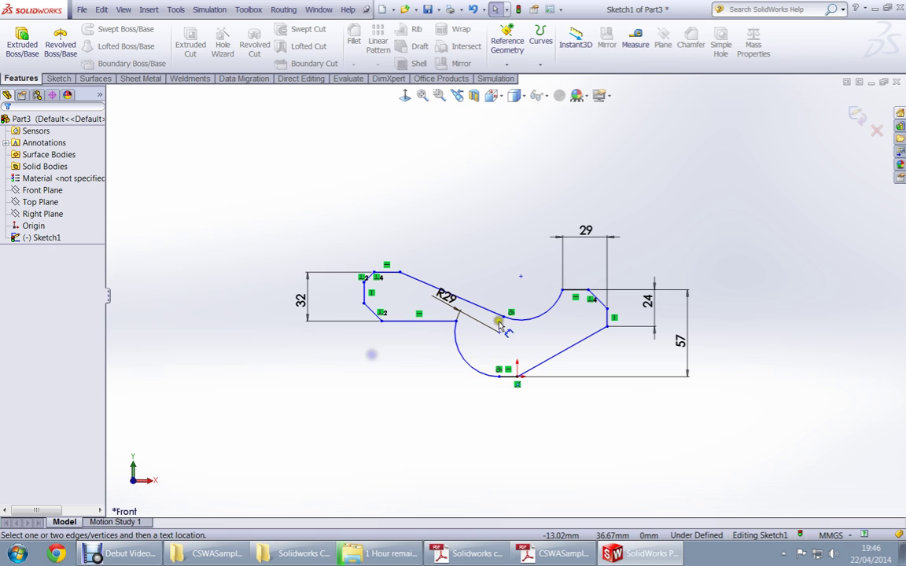
{"action": "left_click", "coordinate": [535, 317]}
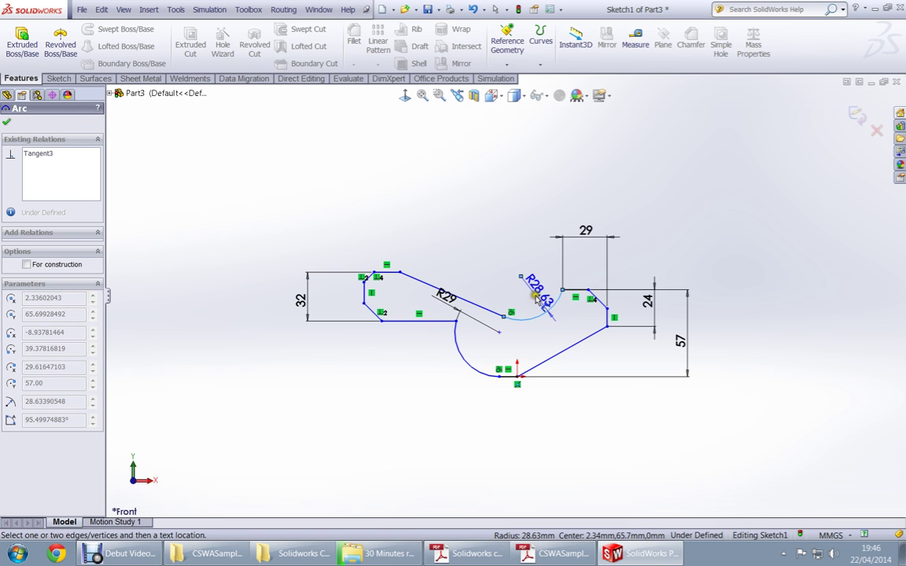
{"action": "left_click", "coordinate": [535, 298]}
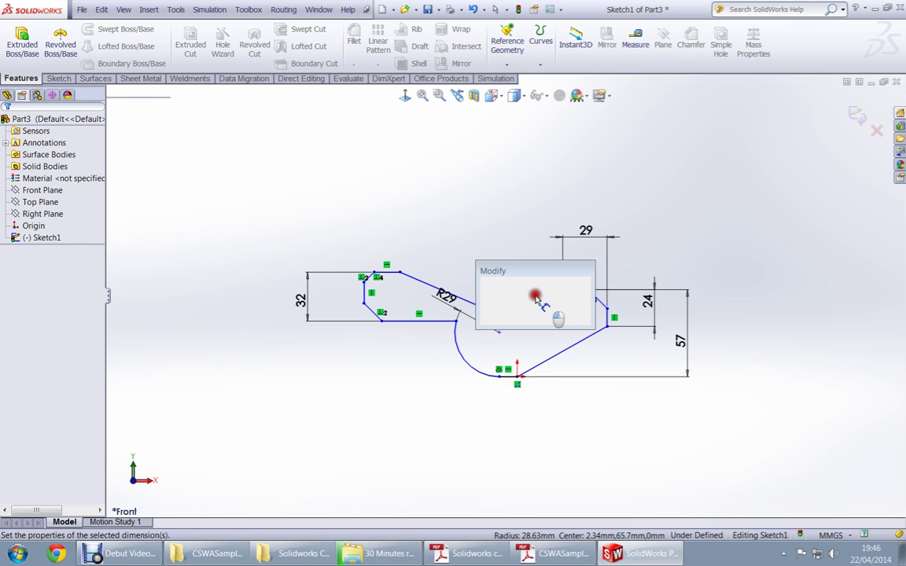
{"action": "type", "text": "19"}
{"action": "key", "text": "Return"}
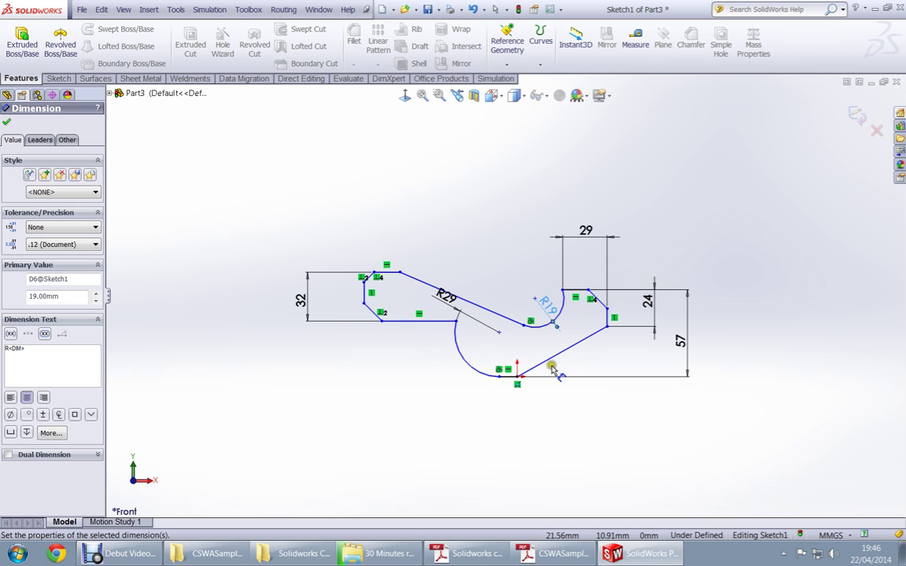
- Set 19 mm between the lower-left horizontal line and the bottom line
{"action": "key", "text": "alt+Tab"}
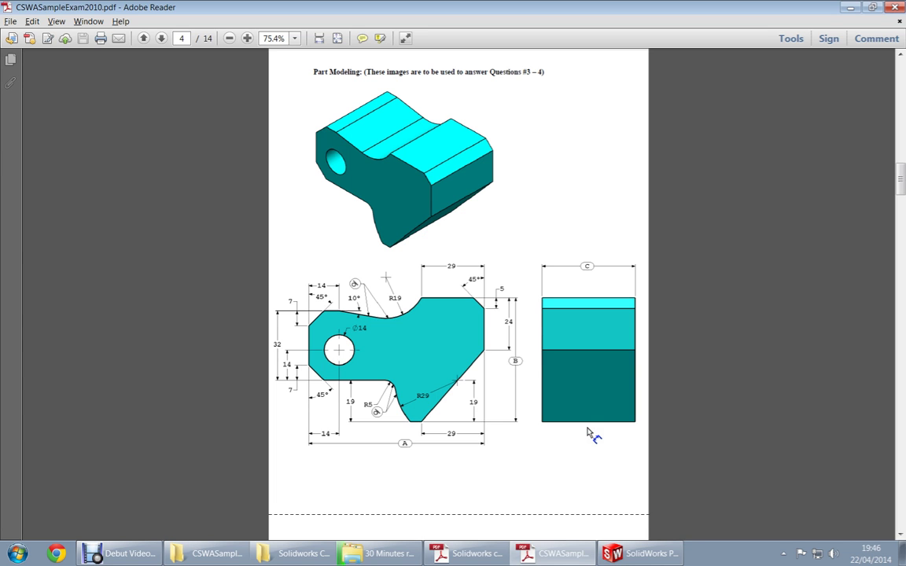
{"action": "key", "text": "alt+Tab"}
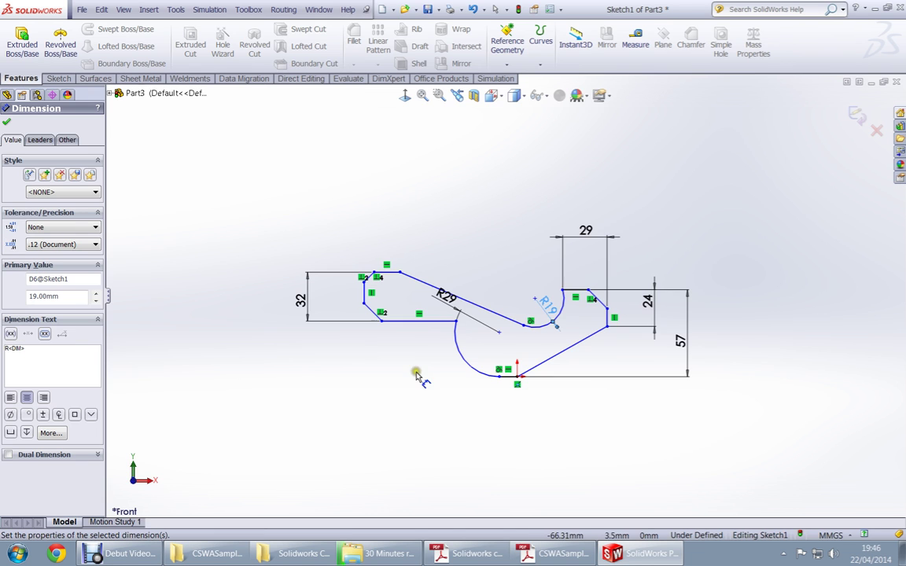
{"action": "left_click", "coordinate": [429, 326]}
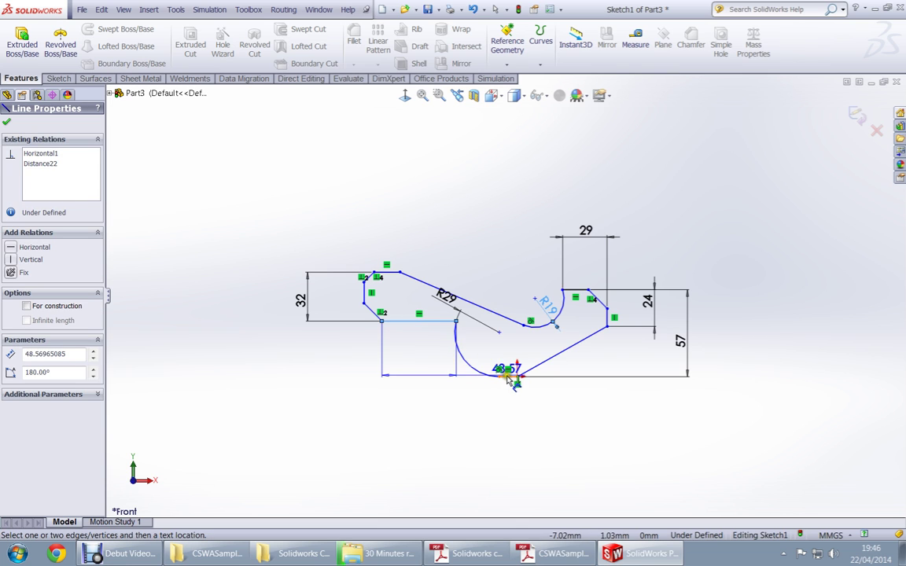
{"action": "left_click", "coordinate": [507, 375]}
{"action": "left_click", "coordinate": [324, 360]}
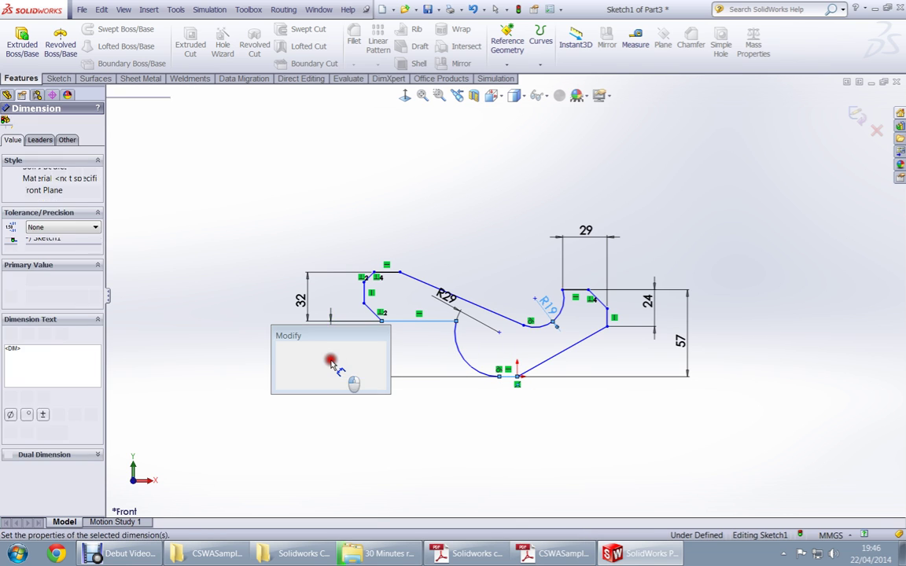
{"action": "type", "text": "19"}
{"action": "key", "text": "Return"}
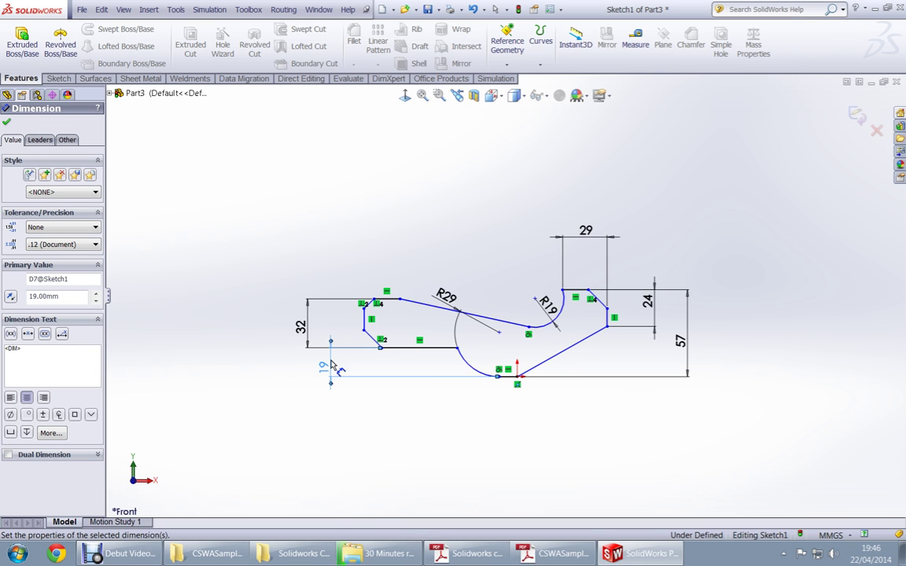
{"action": "key", "text": "alt+Tab"}
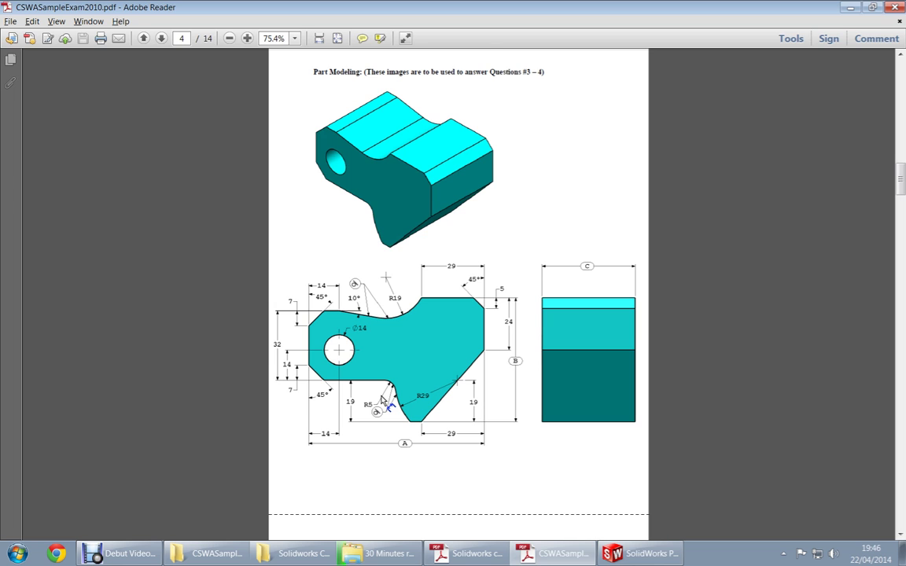
- Fix the lower-left chamfer at 45° to the bottom edge
{"action": "key", "text": "alt+Tab"}
{"action": "left_click", "coordinate": [375, 340]}
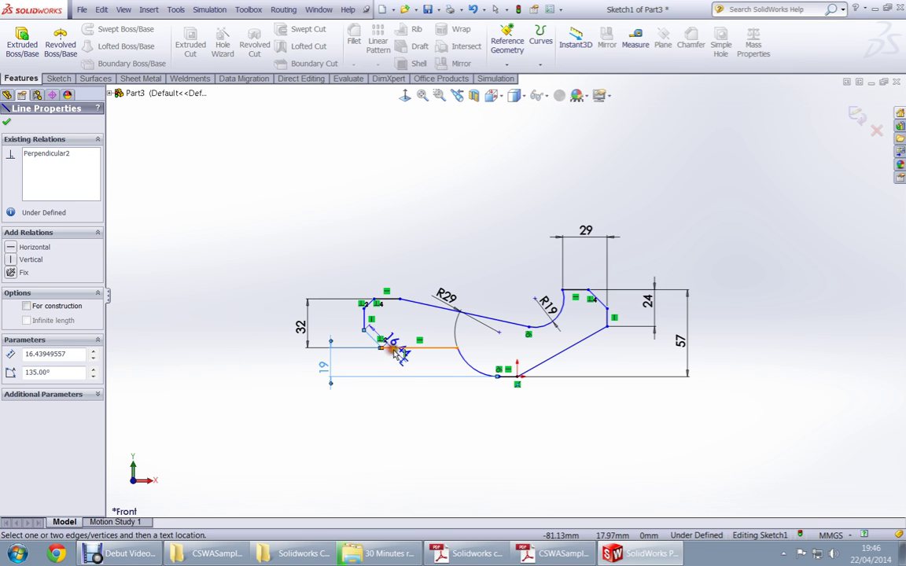
{"action": "left_click", "coordinate": [391, 347]}
{"action": "left_click", "coordinate": [369, 344]}
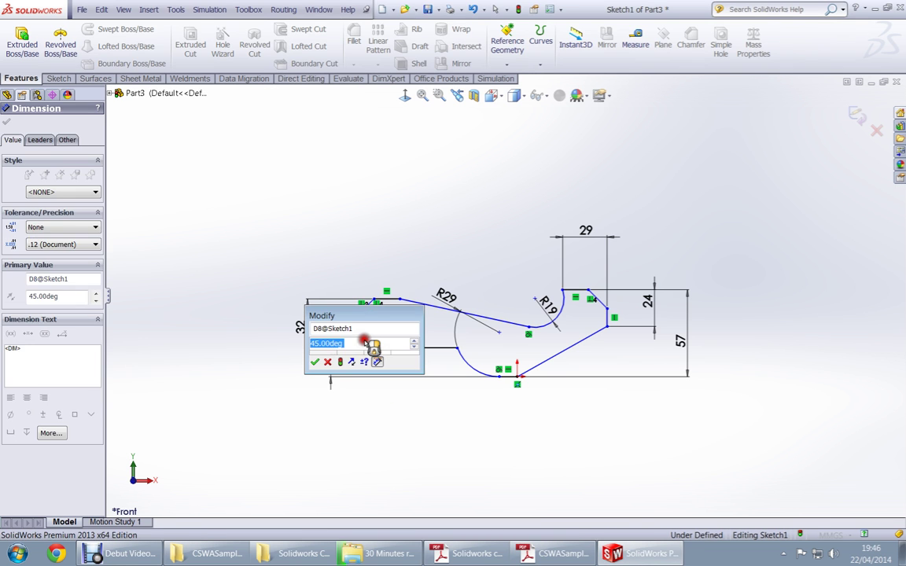
{"action": "left_click", "coordinate": [314, 361]}
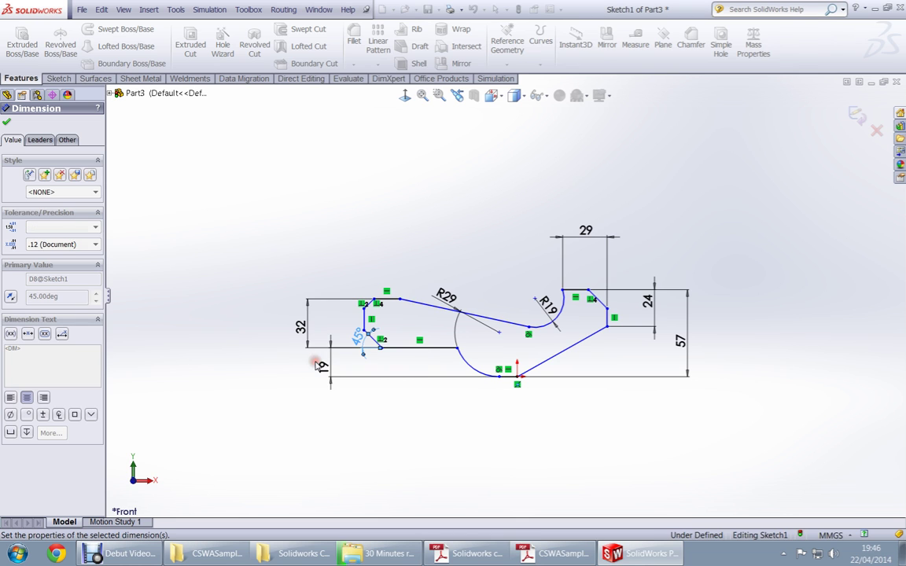
- Add a driven reference 45° angle at the upper chamfer
{"action": "scroll", "coordinate": [375, 307], "scroll_direction": "down", "scroll_amount": 3}
{"action": "scroll", "coordinate": [374, 307], "scroll_direction": "down", "scroll_amount": 3}
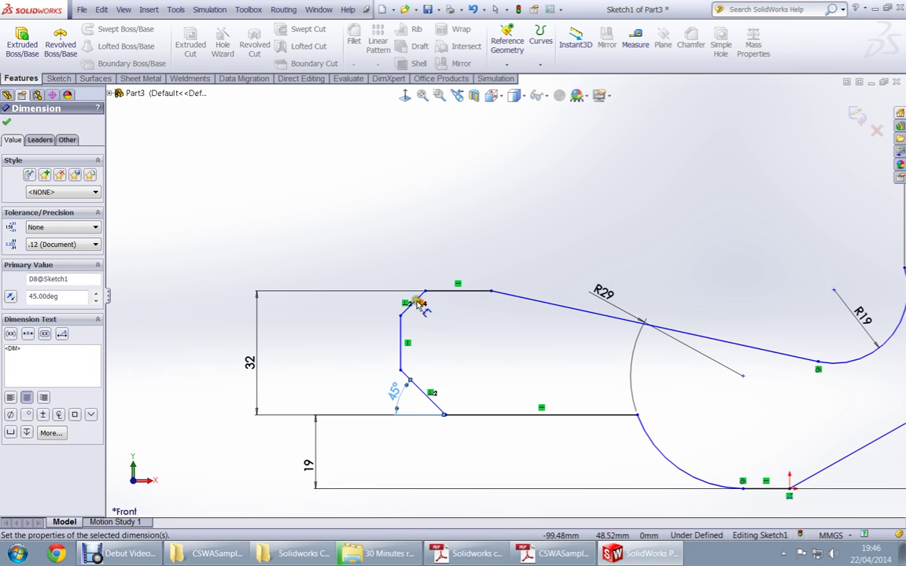
{"action": "mouse_move", "coordinate": [414, 314]}
{"action": "left_mouse_down"}
{"action": "mouse_move", "coordinate": [414, 323]}
{"action": "mouse_move", "coordinate": [420, 269]}
{"action": "left_mouse_up"}
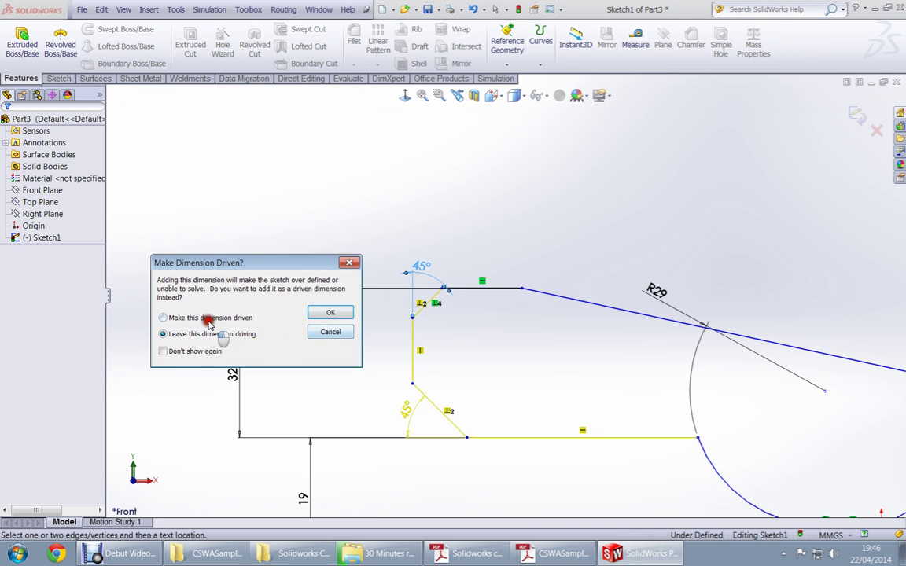
{"action": "left_click", "coordinate": [334, 312]}
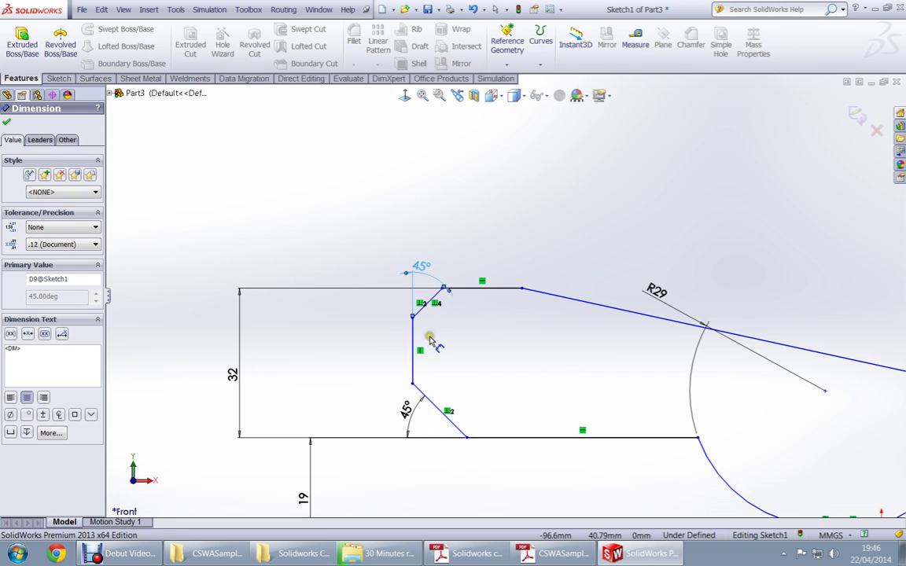
{"action": "scroll", "coordinate": [557, 362], "scroll_direction": "up", "scroll_amount": 3}
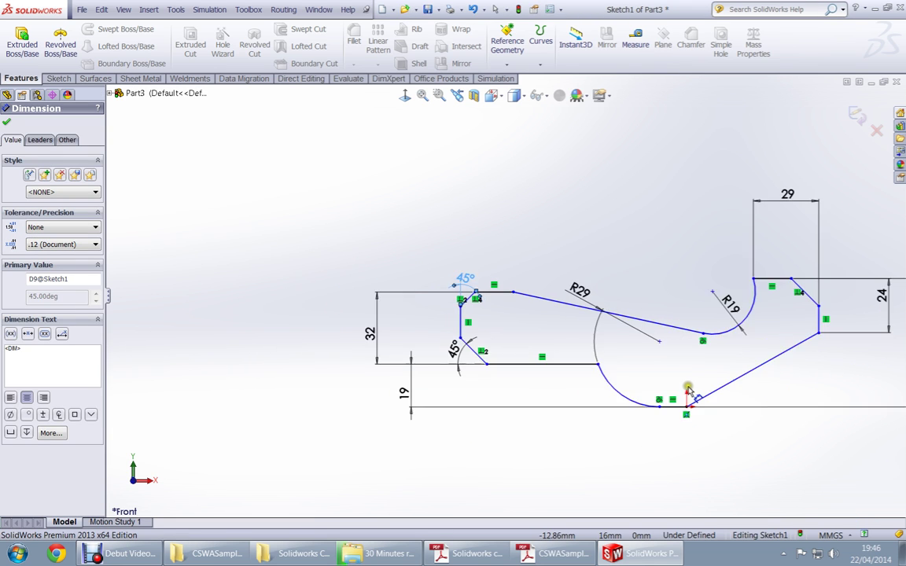
{"action": "scroll", "coordinate": [687, 388], "scroll_direction": "up", "scroll_amount": 3}
{"action": "scroll", "coordinate": [747, 340], "scroll_direction": "down", "scroll_amount": 2}
{"action": "key", "text": "alt+Tab"}
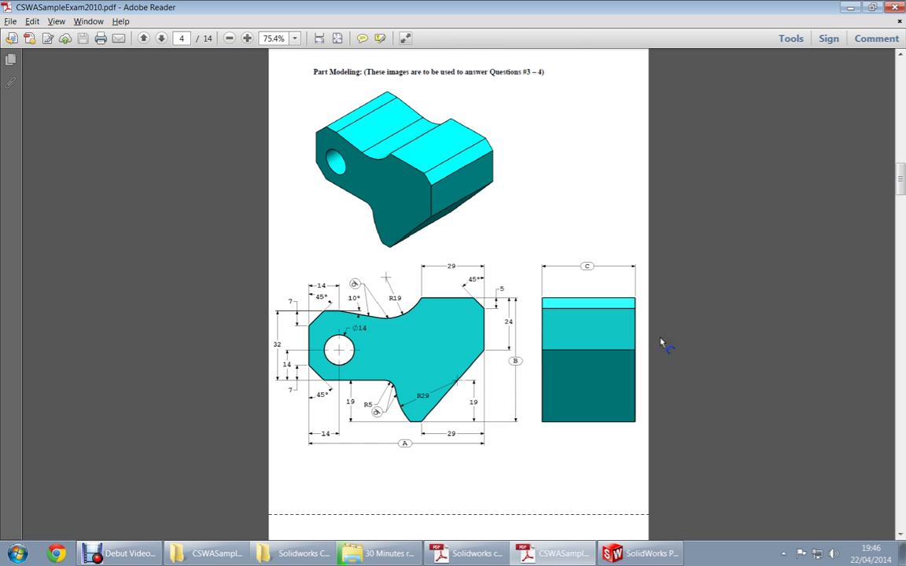
{"action": "key", "text": "alt+Tab"}
- Inspect the R19 arc's properties against the exam drawing
{"action": "left_click", "coordinate": [580, 380]}
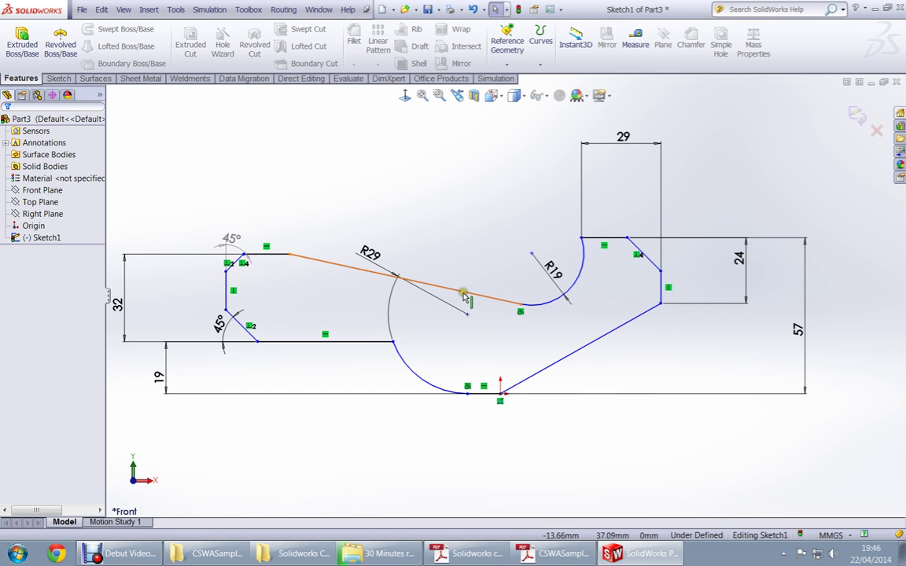
{"action": "left_click", "coordinate": [529, 305]}
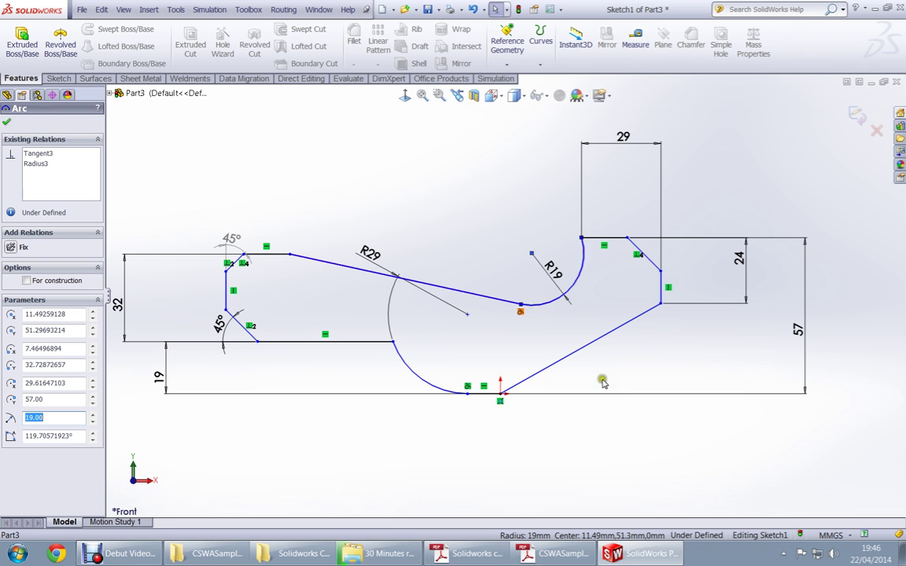
{"action": "key", "text": "alt+Tab"}
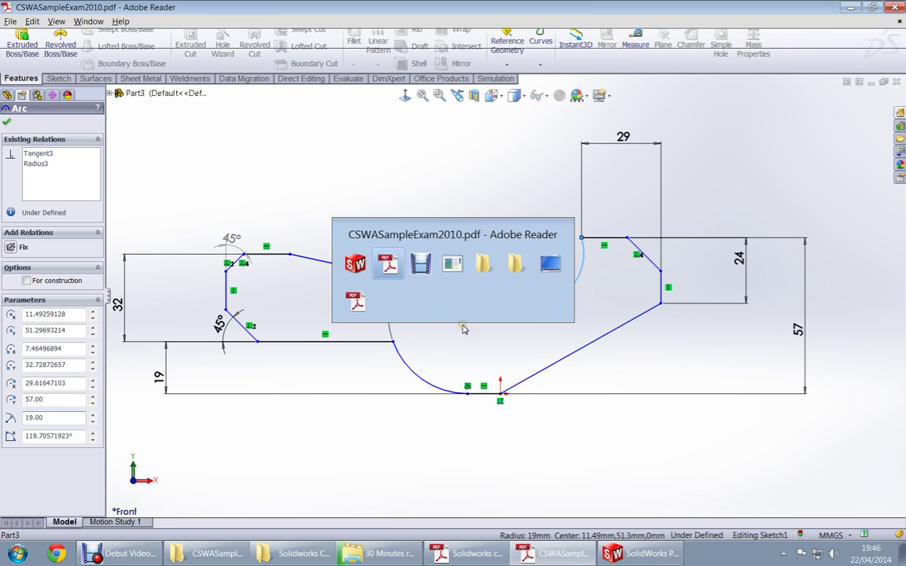
{"action": "key", "text": "alt+Tab"}
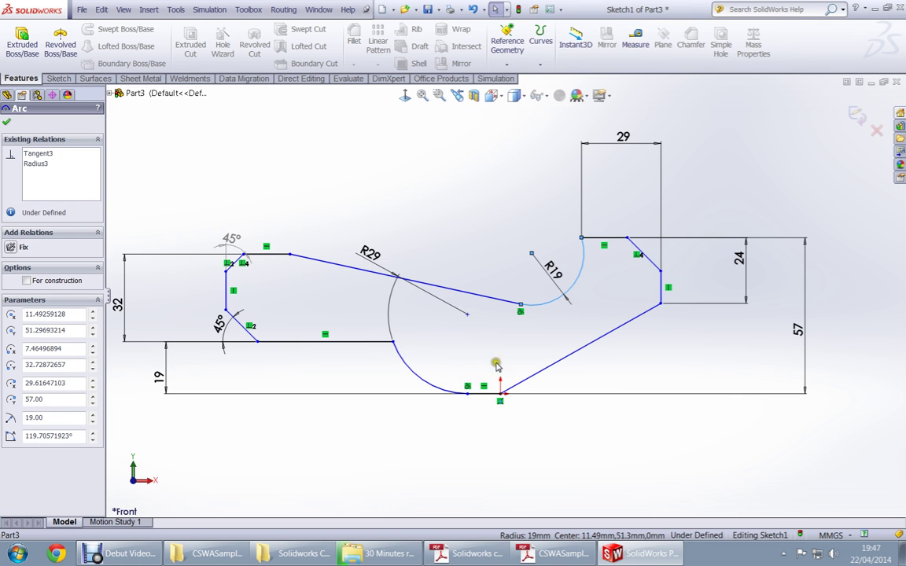
- Angle the sloping top edge 10° from the short top line, then shift the R29 arc centre right
{"action": "right_click_drag", "start_coordinate": [502, 335], "coordinate": [485, 299]}
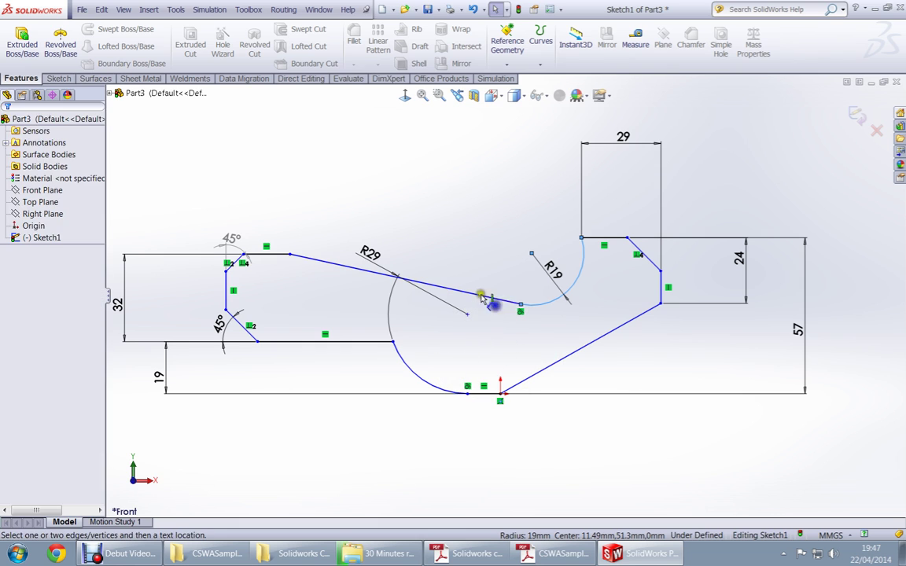
{"action": "left_click", "coordinate": [352, 270]}
{"action": "left_click", "coordinate": [279, 254]}
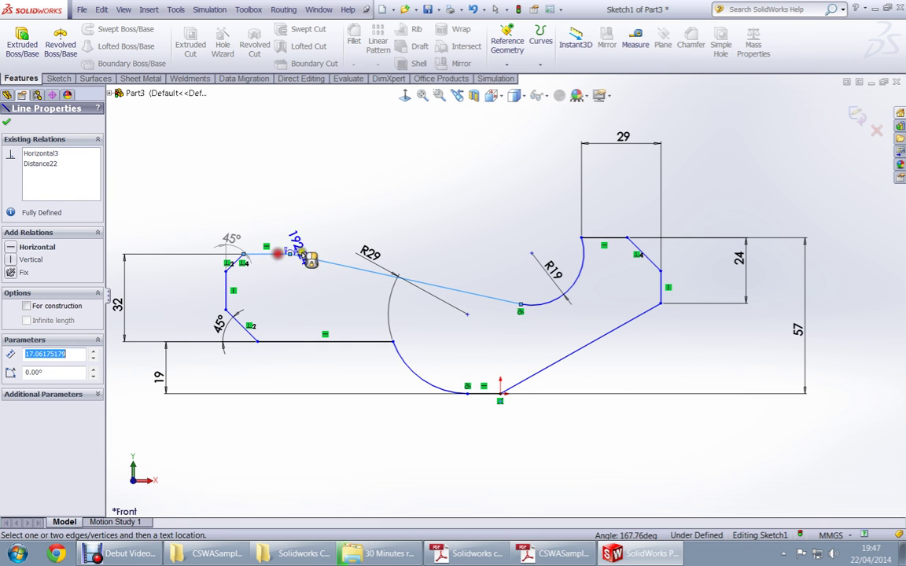
{"action": "left_click", "coordinate": [360, 267]}
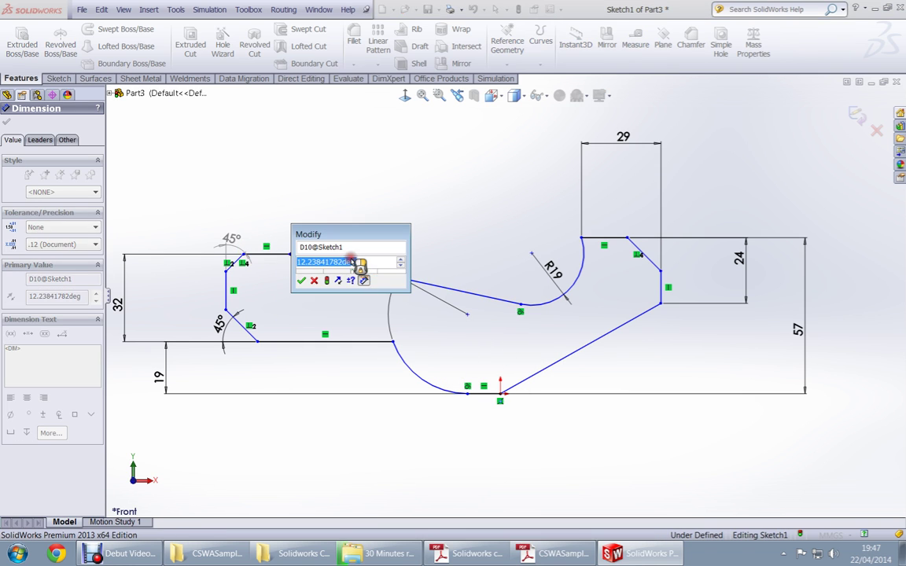
{"action": "type", "text": "10"}
{"action": "key", "text": "Return"}
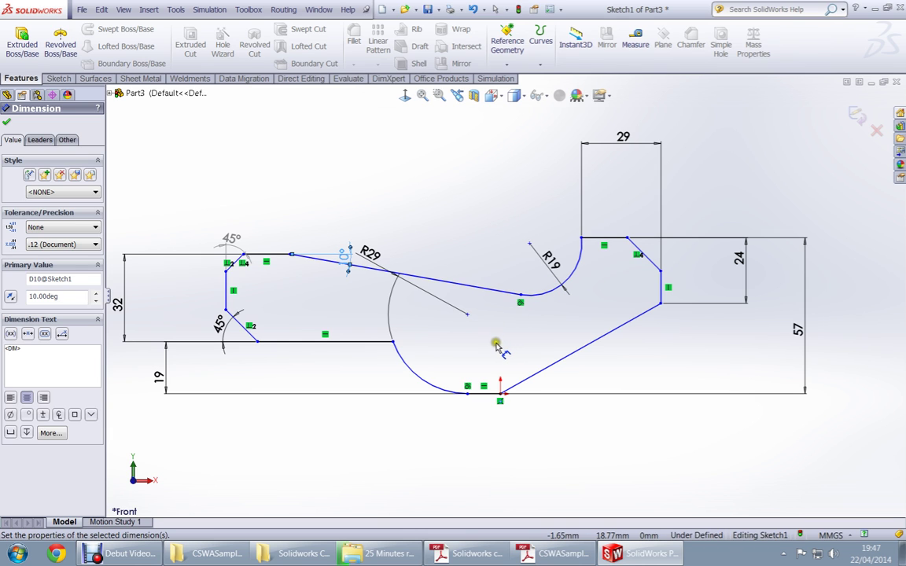
{"action": "key", "text": "Escape"}
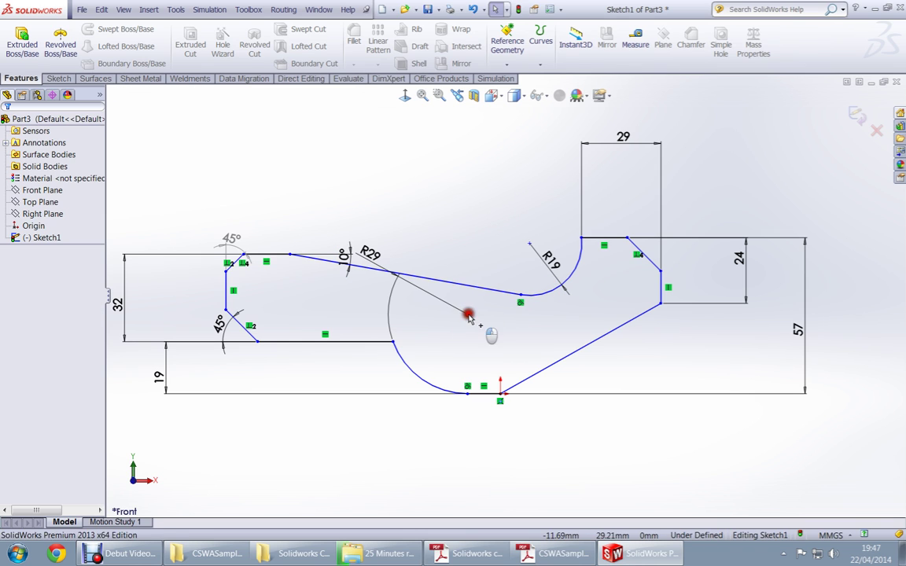
{"action": "left_click_drag", "start_coordinate": [469, 317], "coordinate": [478, 336]}
- Nudge the right edge left and read question 3's values A = 81, B = 57, C = 43
{"action": "left_click", "coordinate": [597, 352]}
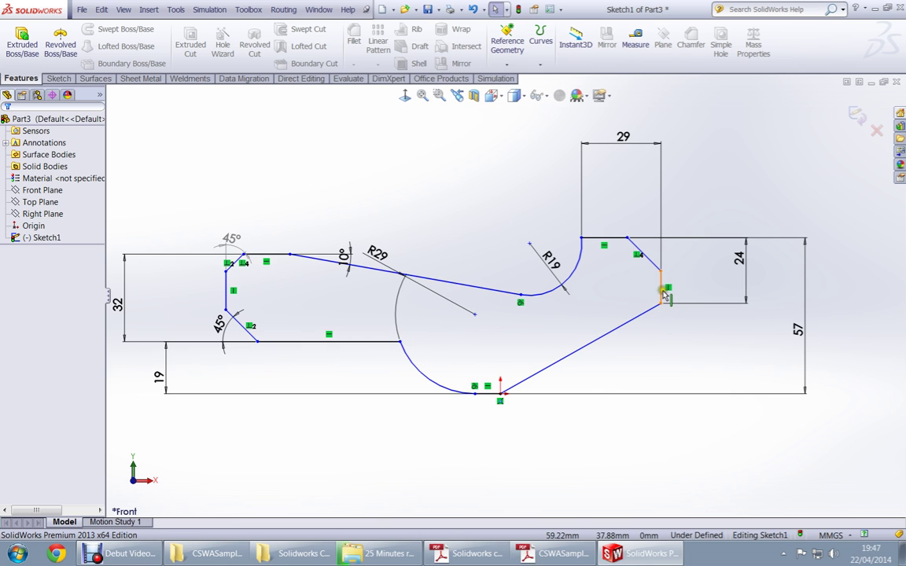
{"action": "left_click_drag", "start_coordinate": [659, 289], "coordinate": [646, 291]}
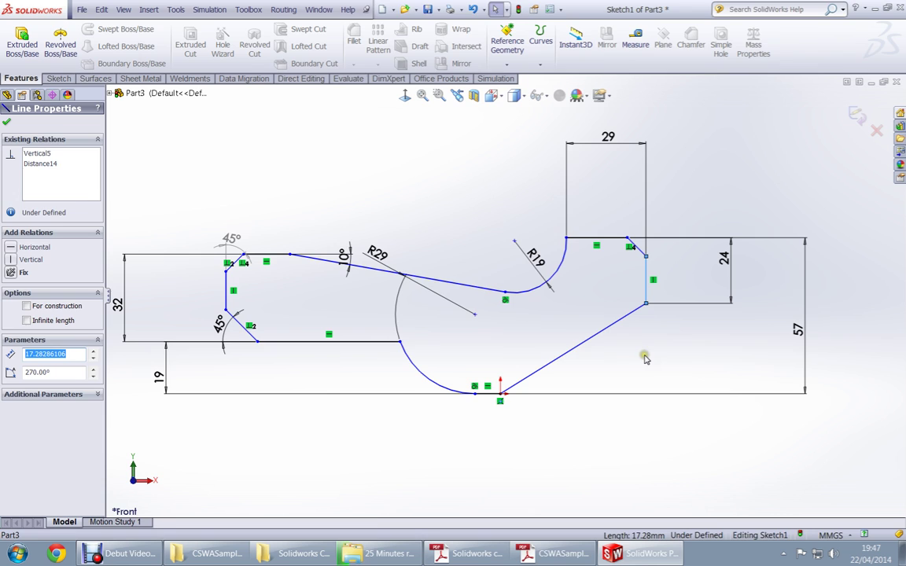
{"action": "key", "text": "alt+Tab"}
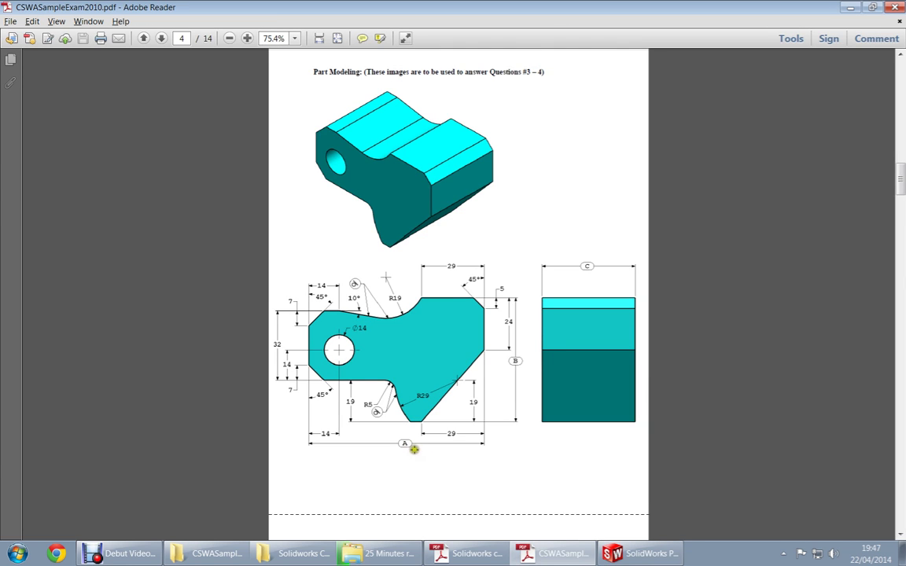
{"action": "scroll", "coordinate": [413, 449], "scroll_direction": "down", "scroll_amount": 6}
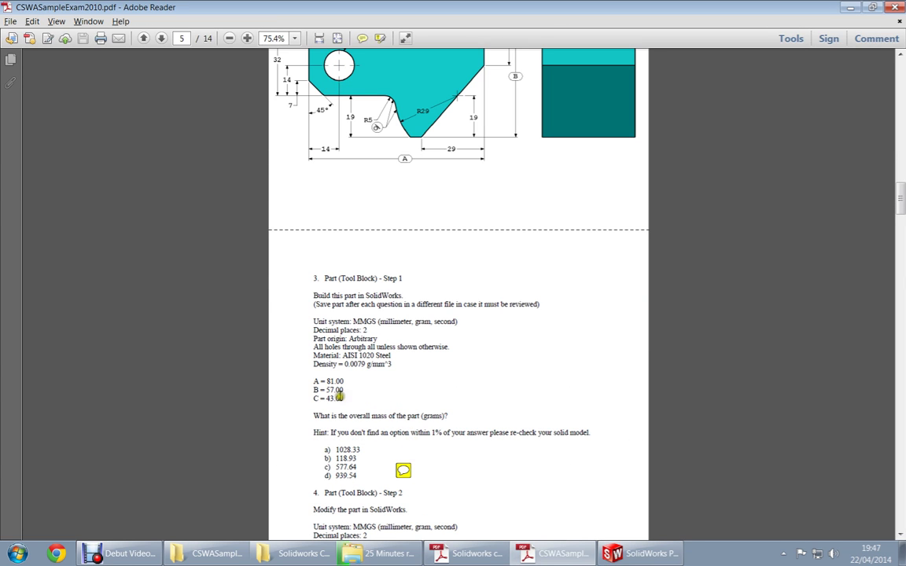
{"action": "scroll", "coordinate": [399, 397], "scroll_direction": "up", "scroll_amount": 10}
{"action": "key", "text": "alt+Tab"}
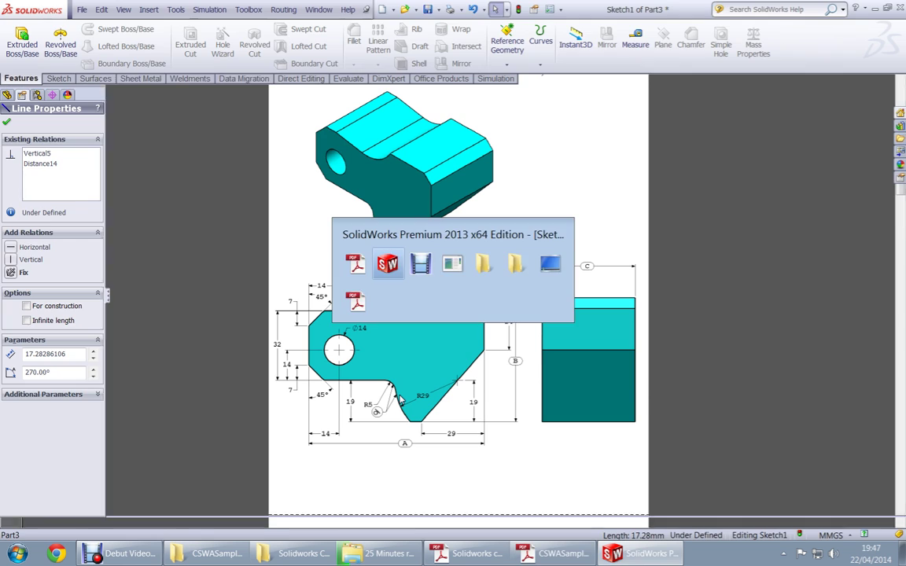
{"action": "mouse_move", "coordinate": [390, 420]}
{"action": "right_mouse_down"}
{"action": "mouse_move", "coordinate": [395, 440]}
{"action": "mouse_move", "coordinate": [385, 409]}
{"action": "right_mouse_up"}
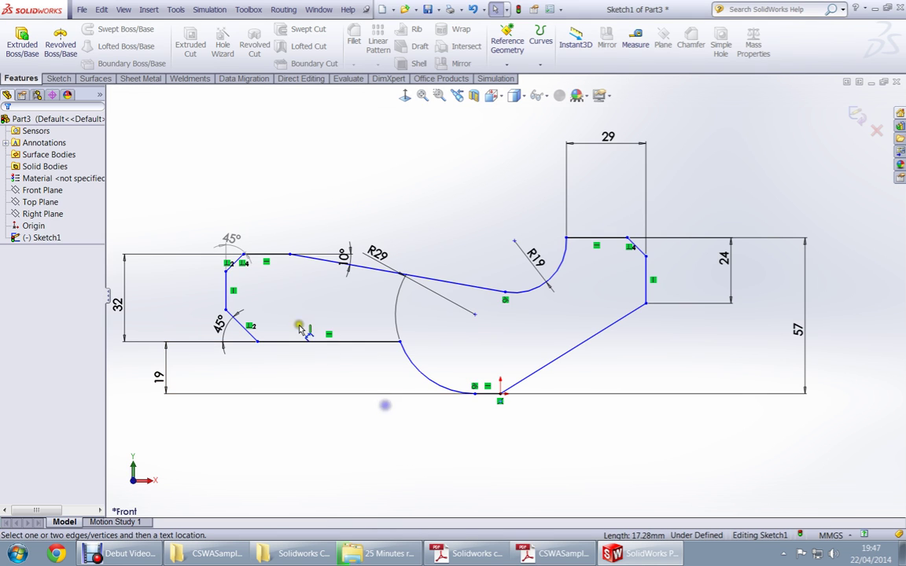
- Dimension the profile from its left to its right vertical edge as 81 mm
{"action": "left_click", "coordinate": [230, 297]}
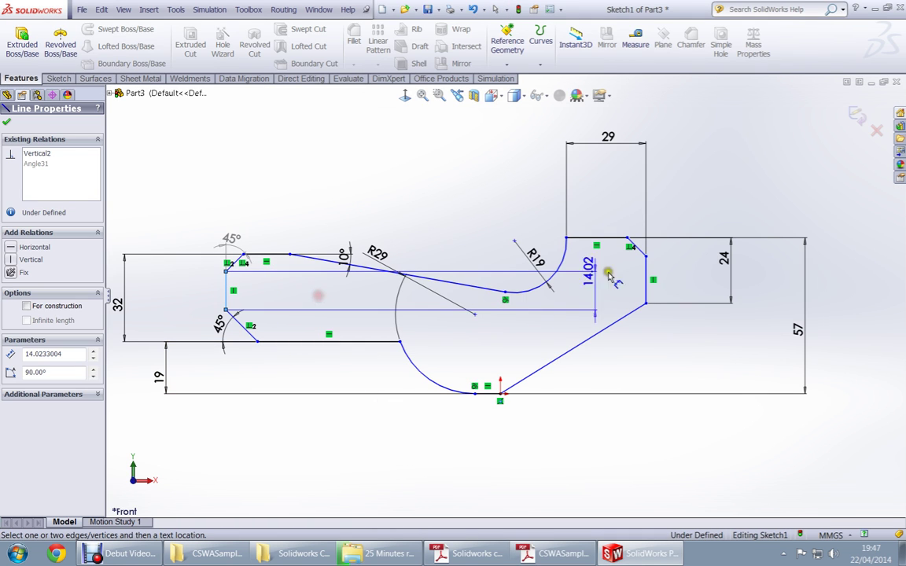
{"action": "left_click", "coordinate": [608, 314]}
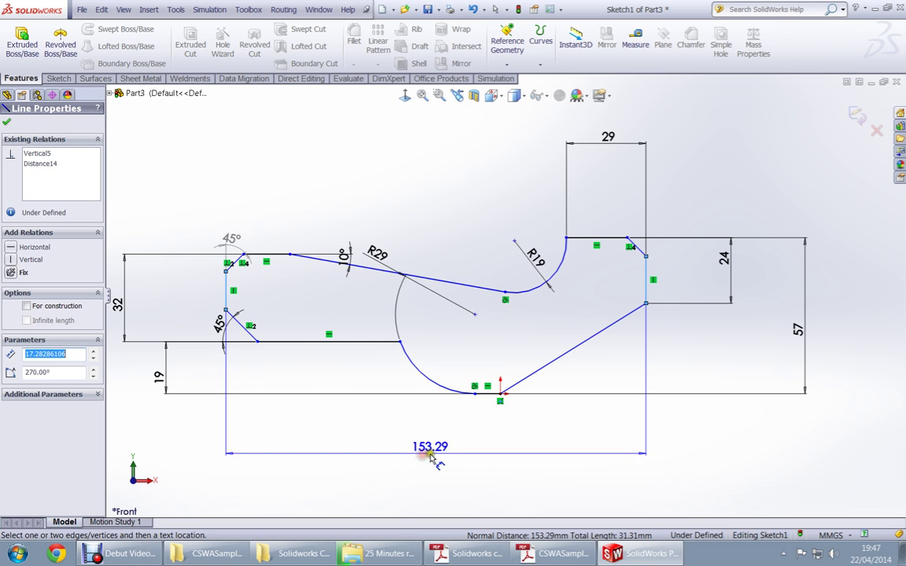
{"action": "left_click", "coordinate": [429, 456]}
{"action": "type", "text": "81"}
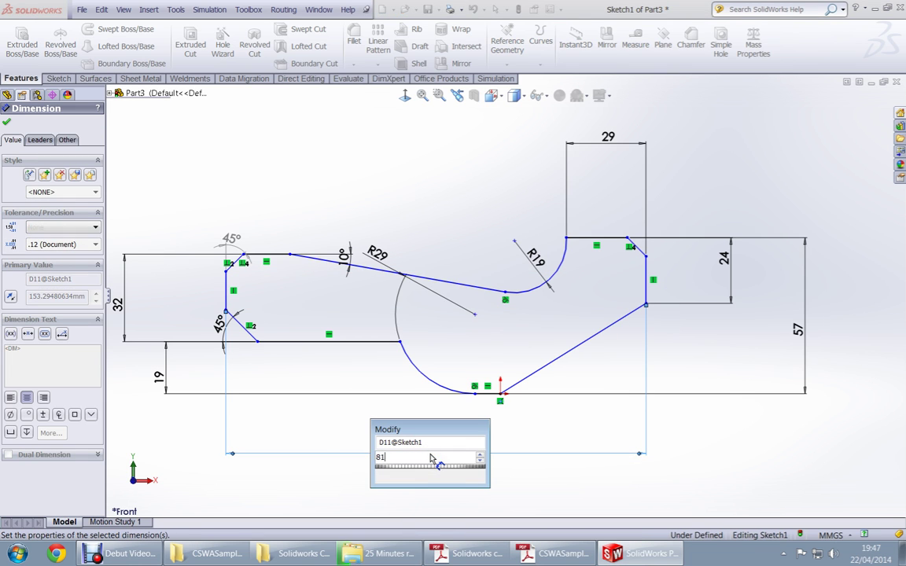
{"action": "key", "text": "Return"}
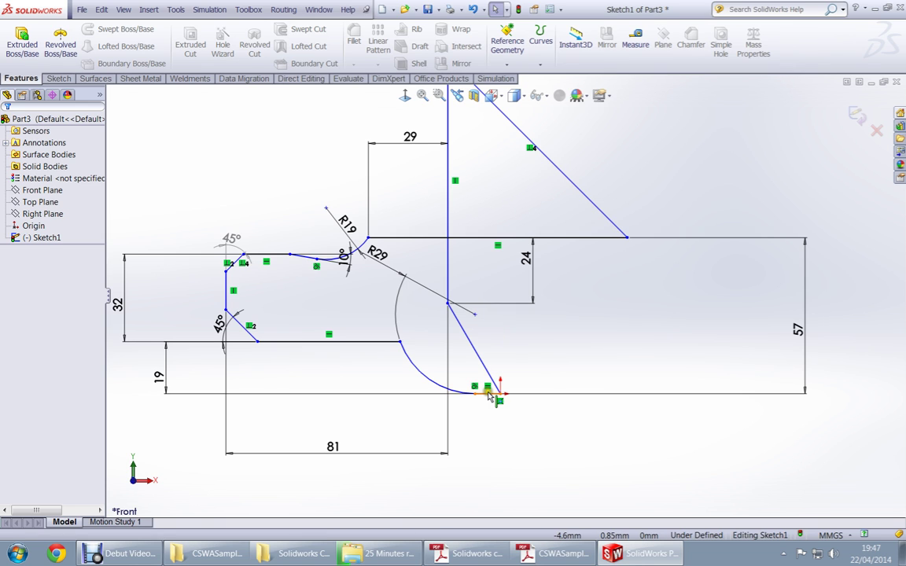
- Drag the left vertical edge, its endpoints and a line endpoint to roughly reshape the profile
{"action": "left_click", "coordinate": [488, 391]}
{"action": "mouse_move", "coordinate": [449, 268]}
{"action": "left_mouse_down"}
{"action": "mouse_move", "coordinate": [531, 259]}
{"action": "mouse_move", "coordinate": [521, 276]}
{"action": "mouse_move", "coordinate": [543, 161]}
{"action": "mouse_move", "coordinate": [552, 256]}
{"action": "mouse_move", "coordinate": [560, 259]}
{"action": "left_mouse_up"}
{"action": "left_click", "coordinate": [549, 162]}
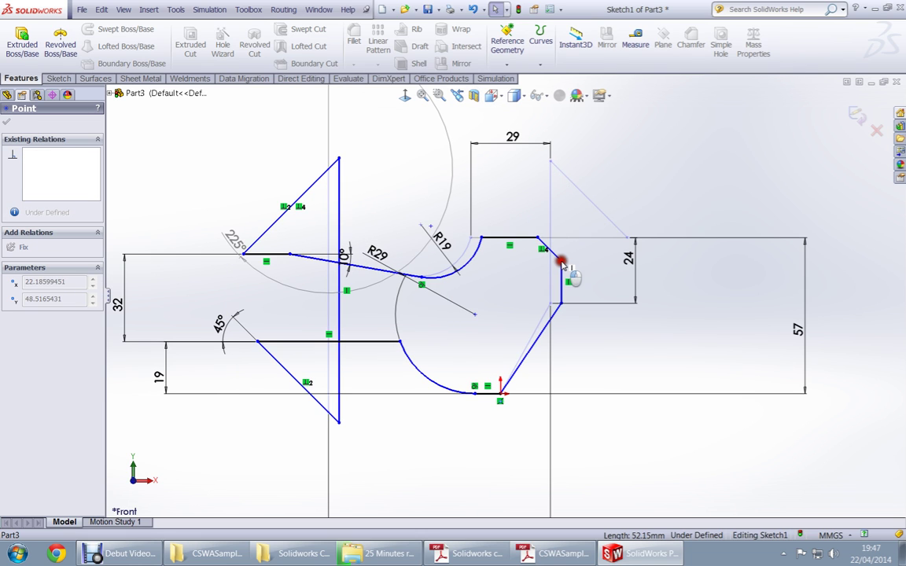
{"action": "mouse_move", "coordinate": [339, 284]}
{"action": "left_mouse_down"}
{"action": "mouse_move", "coordinate": [258, 283]}
{"action": "mouse_move", "coordinate": [290, 280]}
{"action": "left_mouse_up"}
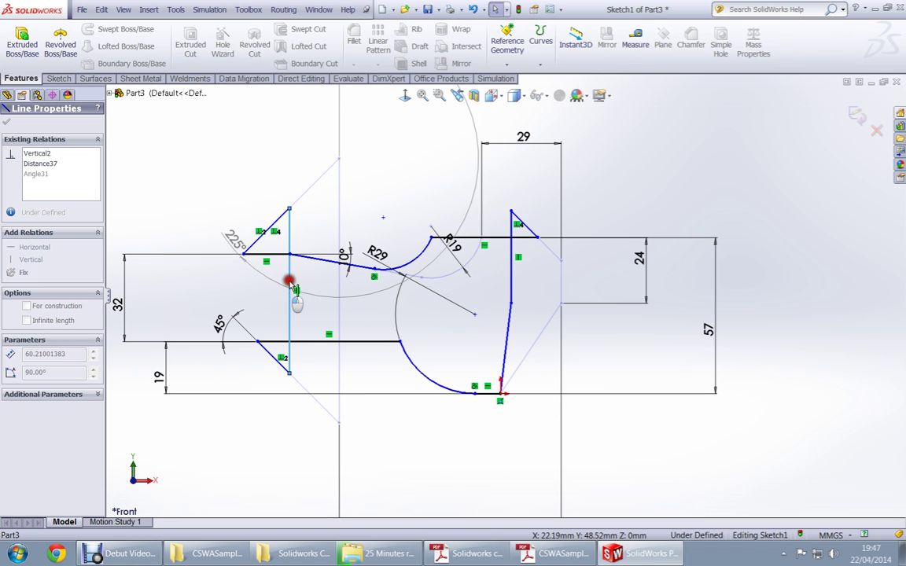
{"action": "mouse_move", "coordinate": [289, 210]}
{"action": "left_mouse_down"}
{"action": "mouse_move", "coordinate": [293, 202]}
{"action": "mouse_move", "coordinate": [300, 337]}
{"action": "mouse_move", "coordinate": [309, 259]}
{"action": "mouse_move", "coordinate": [343, 257]}
{"action": "left_mouse_up"}
{"action": "left_click", "coordinate": [348, 291]}
{"action": "scroll", "coordinate": [361, 240], "scroll_direction": "down", "scroll_amount": 3}
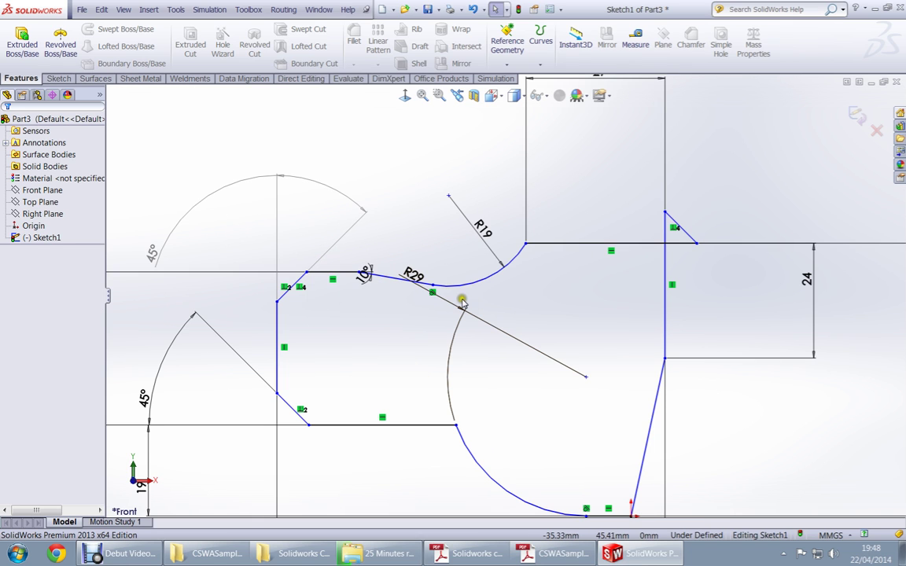
{"action": "scroll", "coordinate": [495, 314], "scroll_direction": "up", "scroll_amount": 3}
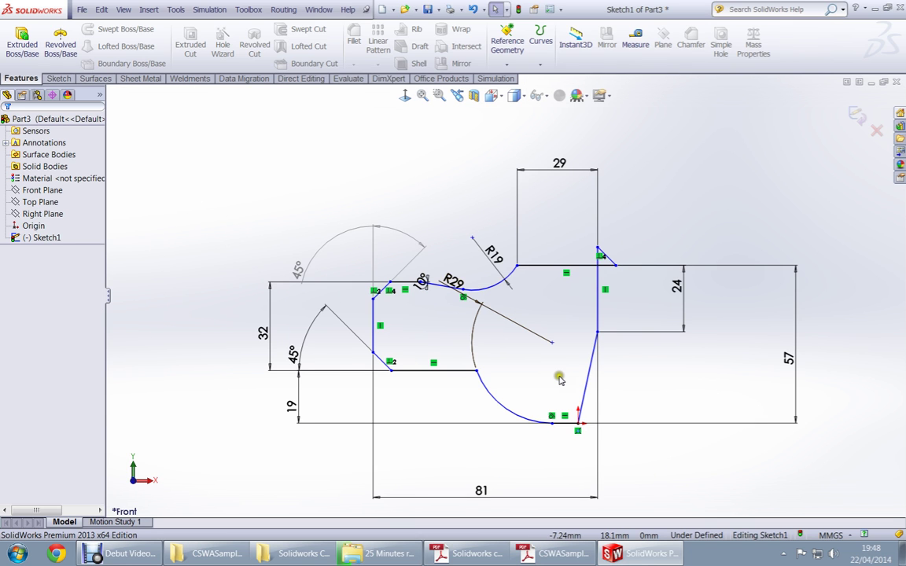
{"action": "mouse_move", "coordinate": [553, 343]}
{"action": "left_mouse_down"}
{"action": "mouse_move", "coordinate": [574, 355]}
{"action": "mouse_move", "coordinate": [546, 348]}
{"action": "mouse_move", "coordinate": [566, 357]}
{"action": "mouse_move", "coordinate": [540, 360]}
{"action": "mouse_move", "coordinate": [537, 340]}
{"action": "mouse_move", "coordinate": [552, 346]}
{"action": "mouse_move", "coordinate": [464, 297]}
{"action": "mouse_move", "coordinate": [507, 342]}
{"action": "mouse_move", "coordinate": [529, 347]}
{"action": "mouse_move", "coordinate": [465, 323]}
{"action": "left_mouse_up"}
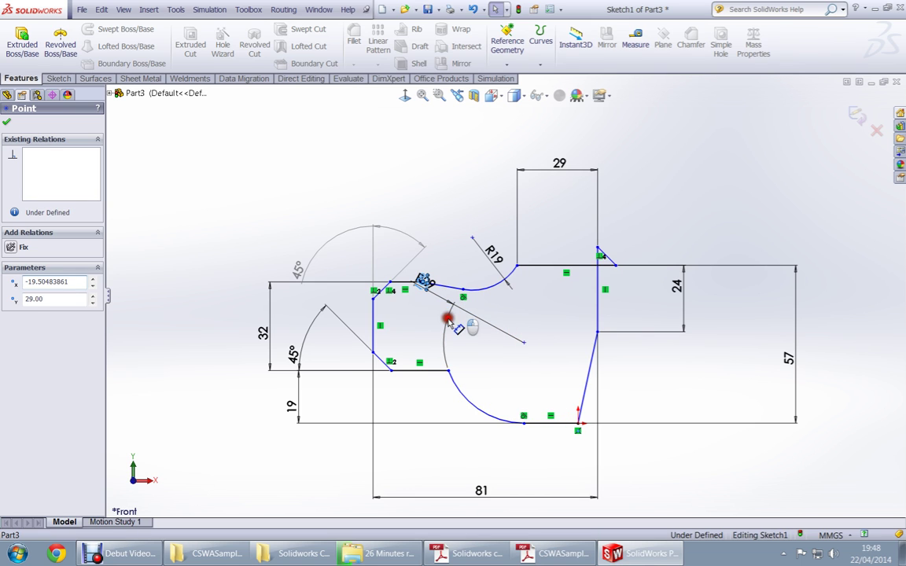
- Add a 10° angle dimension and move the R29 arc to a new position
{"action": "left_click", "coordinate": [425, 281]}
{"action": "left_click", "coordinate": [471, 324]}
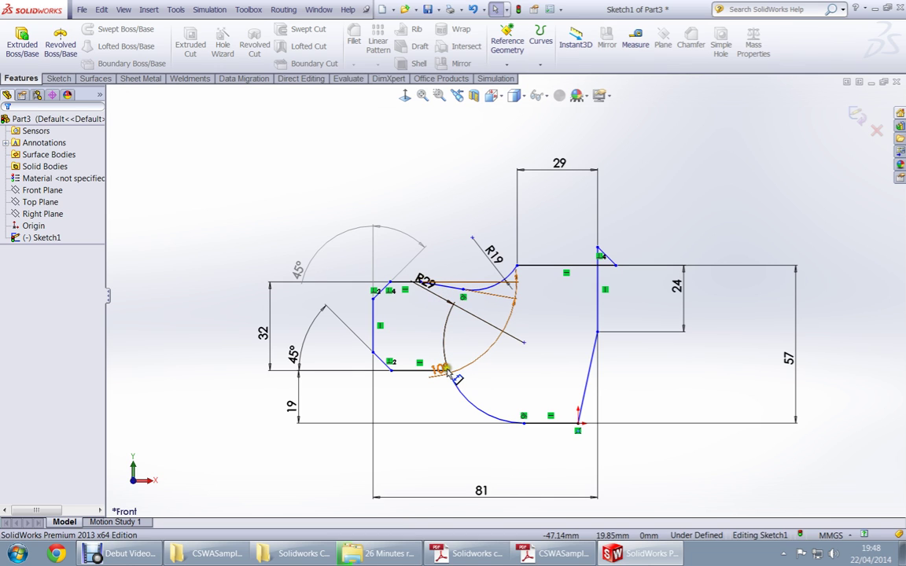
{"action": "left_click", "coordinate": [441, 186]}
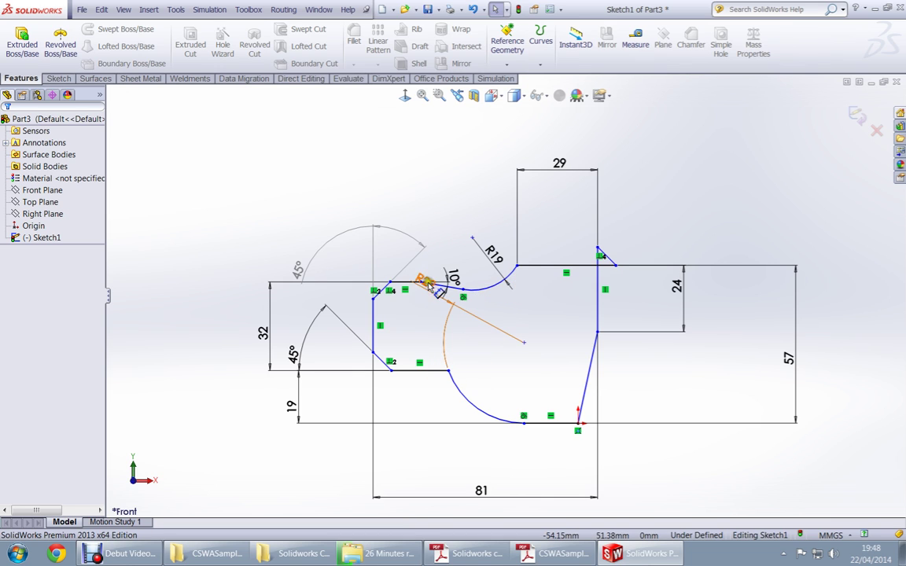
{"action": "left_click_drag", "start_coordinate": [435, 284], "coordinate": [479, 384]}
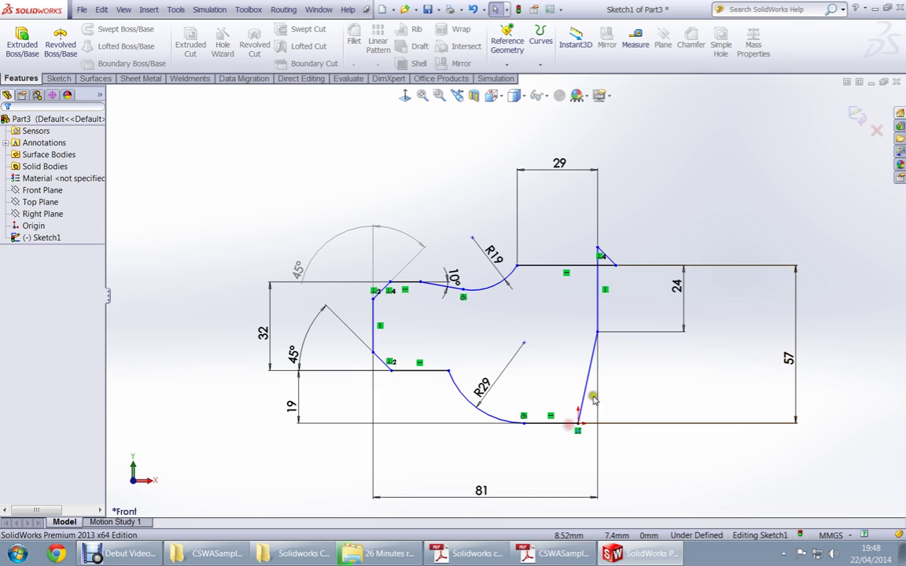
- Move the R29 arc centre to about x −26.3 mm to form the lower notch
{"action": "left_click", "coordinate": [526, 343]}
{"action": "left_click_drag", "start_coordinate": [534, 344], "coordinate": [503, 347]}
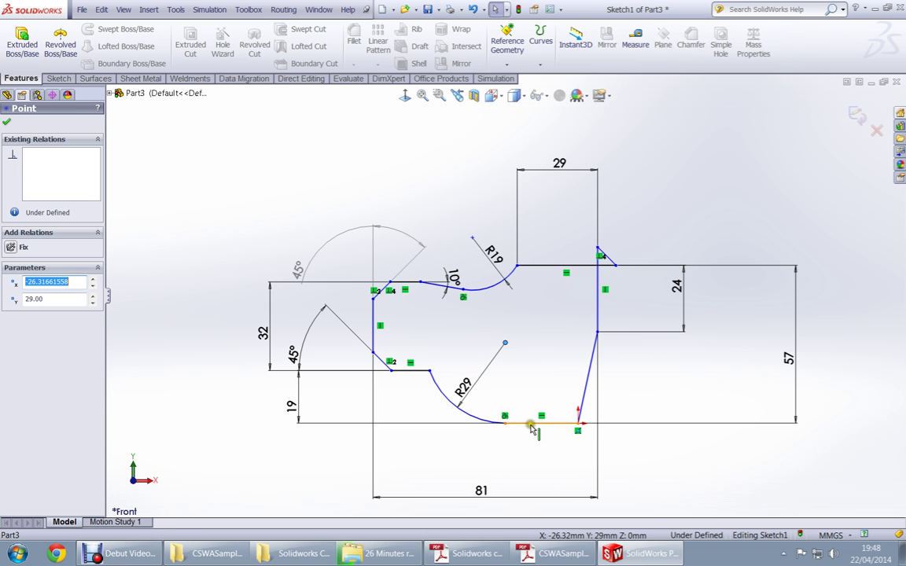
{"action": "key", "text": "alt+Tab"}
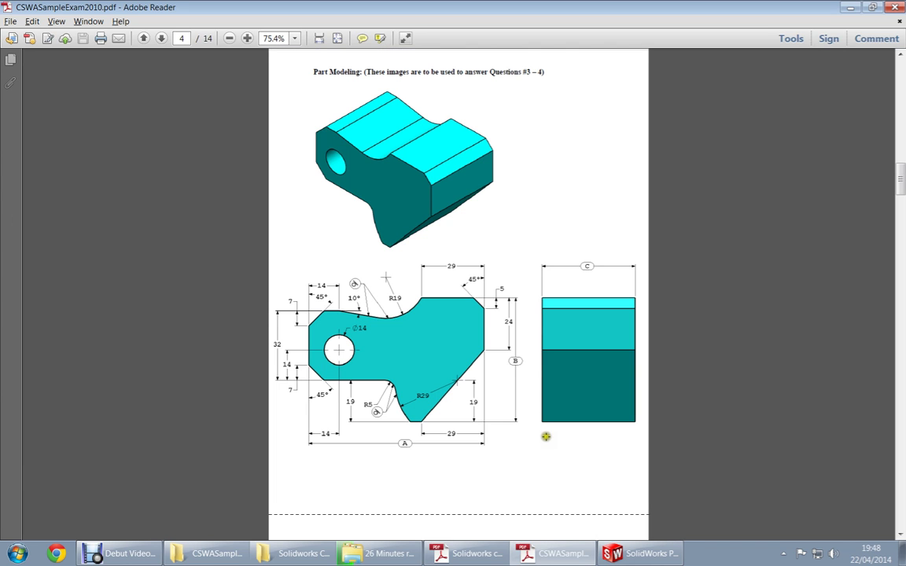
- Dimension the slanted lower-right edge's horizontal span as 29 mm
{"action": "key", "text": "alt+Tab"}
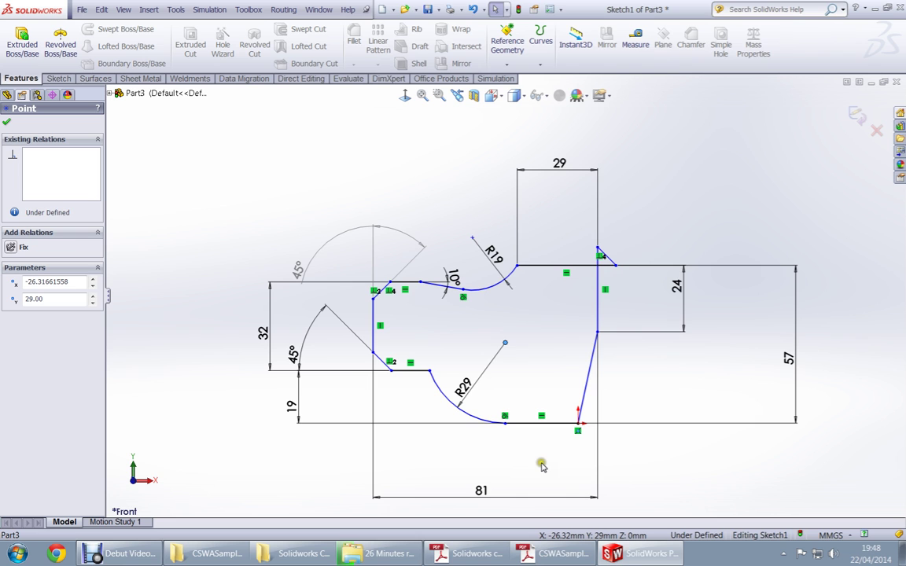
{"action": "right_click_drag", "start_coordinate": [541, 466], "coordinate": [544, 415]}
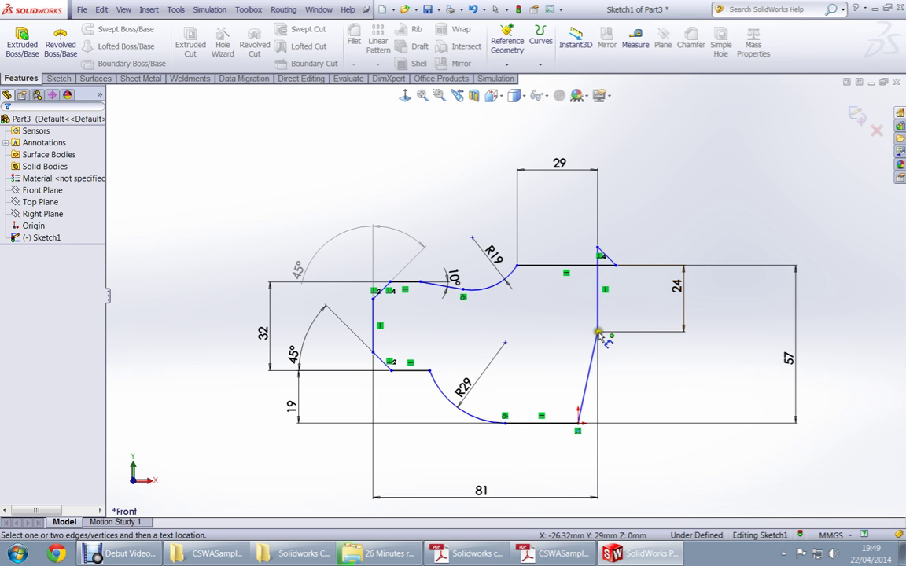
{"action": "left_click", "coordinate": [597, 333]}
{"action": "key", "text": "alt+Tab"}
{"action": "key", "text": "alt+Tab"}
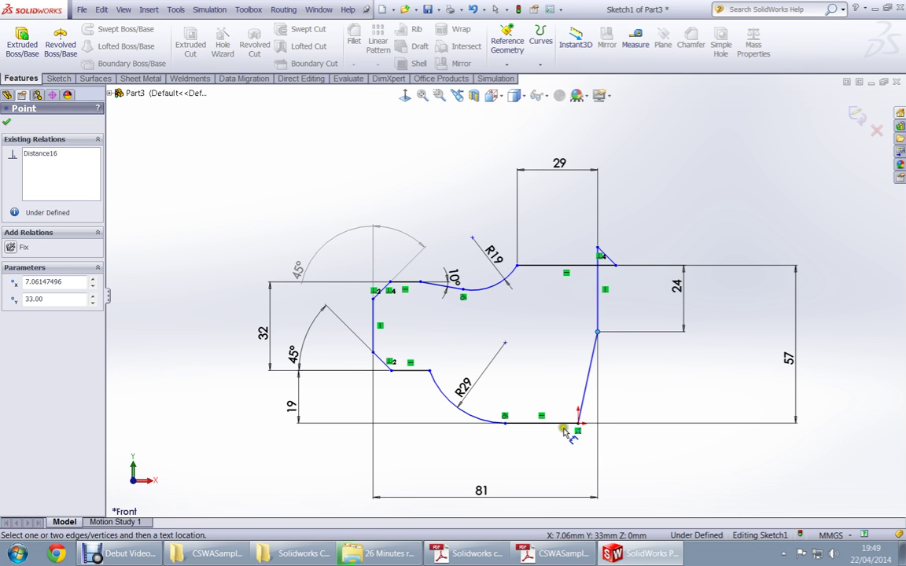
{"action": "left_click", "coordinate": [578, 425]}
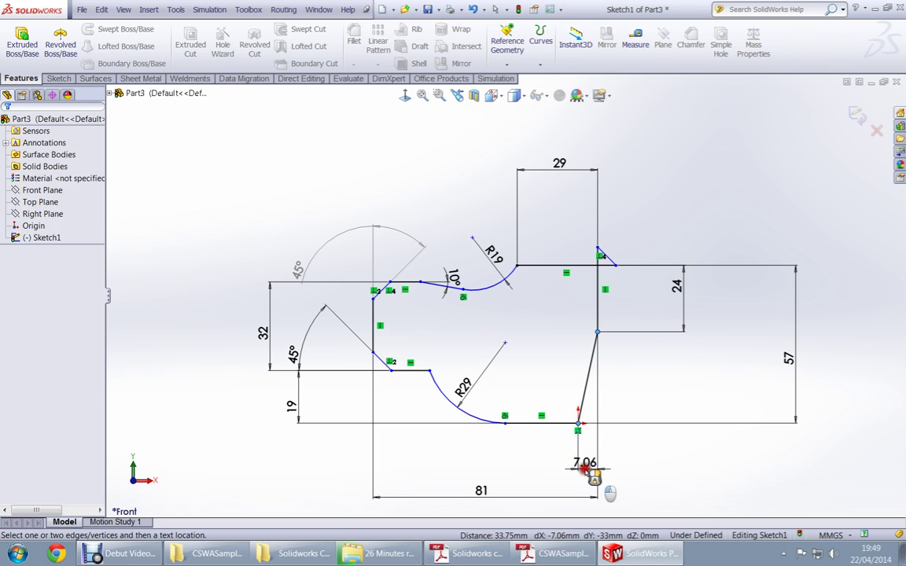
{"action": "left_click", "coordinate": [584, 469]}
{"action": "type", "text": "29"}
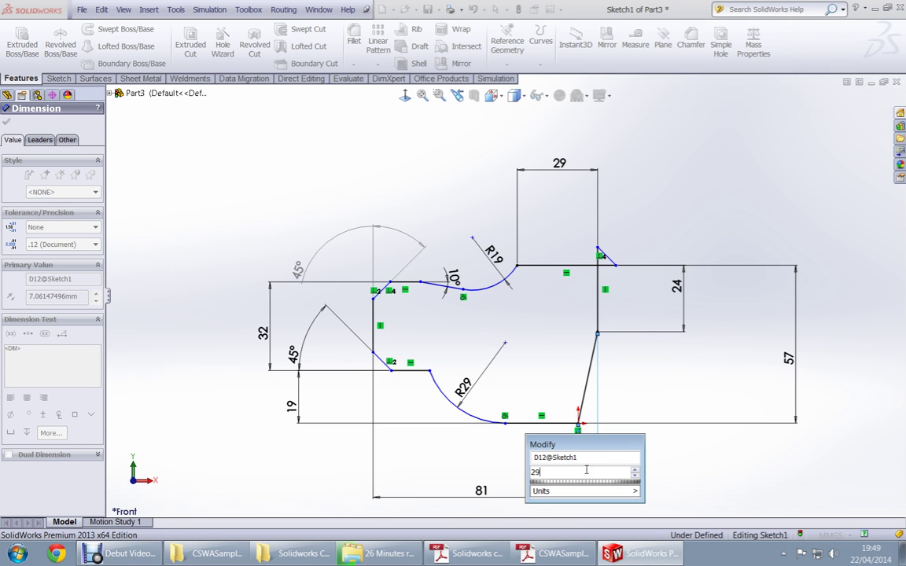
{"action": "key", "text": "Return"}
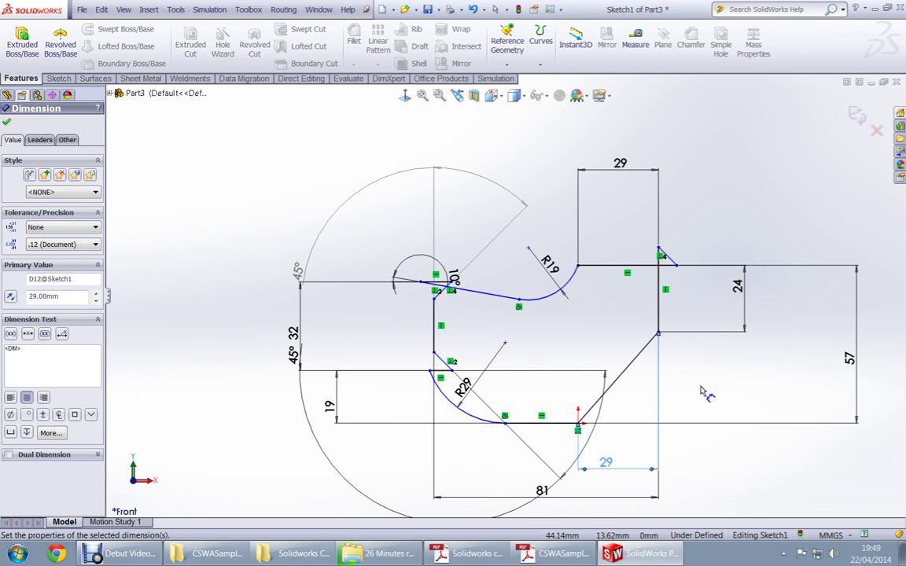
{"action": "key", "text": "Escape"}
{"action": "left_click", "coordinate": [437, 357]}
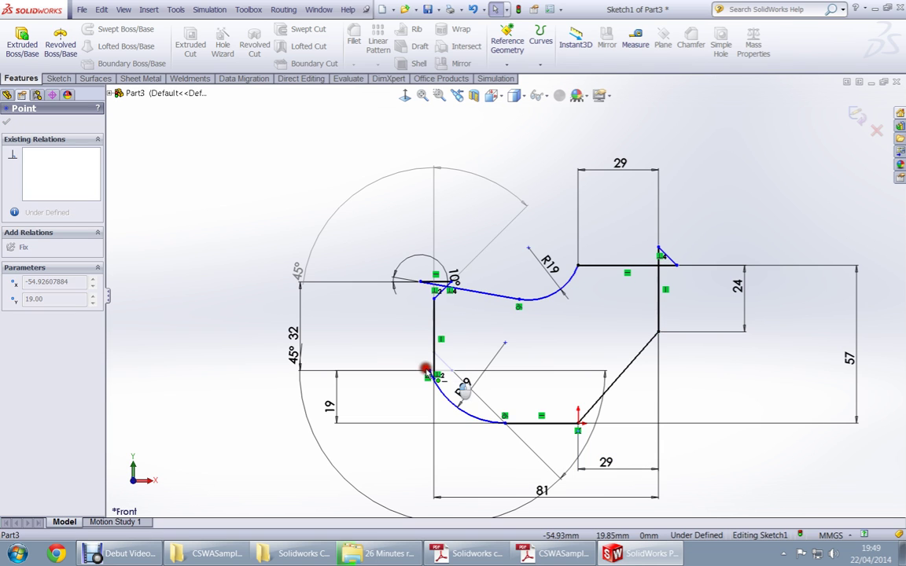
- Move the lower-left point beside the R29 notch and reposition the 45° and 10° dimensions
{"action": "mouse_move", "coordinate": [437, 358]}
{"action": "left_mouse_down"}
{"action": "mouse_move", "coordinate": [450, 346]}
{"action": "mouse_move", "coordinate": [425, 366]}
{"action": "mouse_move", "coordinate": [487, 371]}
{"action": "left_mouse_up"}
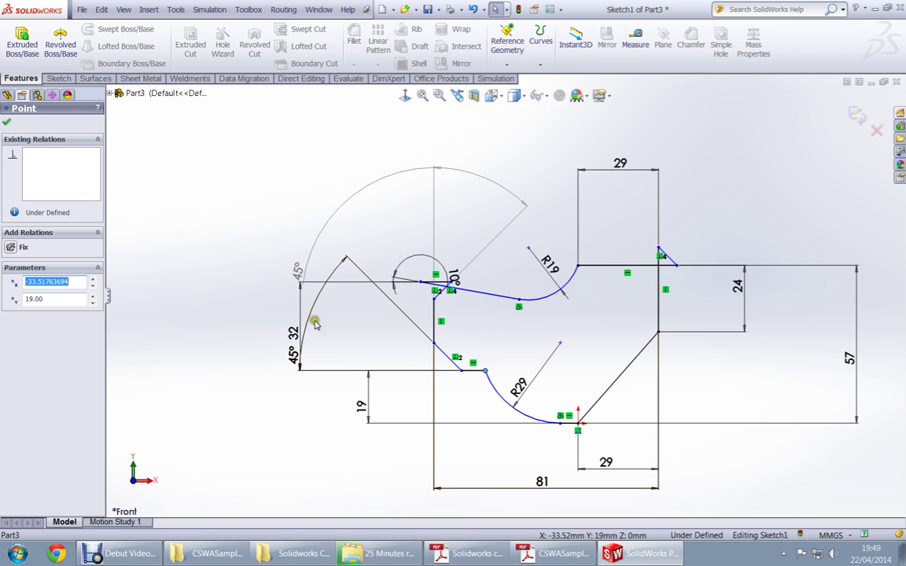
{"action": "mouse_move", "coordinate": [293, 354]}
{"action": "left_mouse_down"}
{"action": "mouse_move", "coordinate": [300, 345]}
{"action": "mouse_move", "coordinate": [431, 355]}
{"action": "left_mouse_up"}
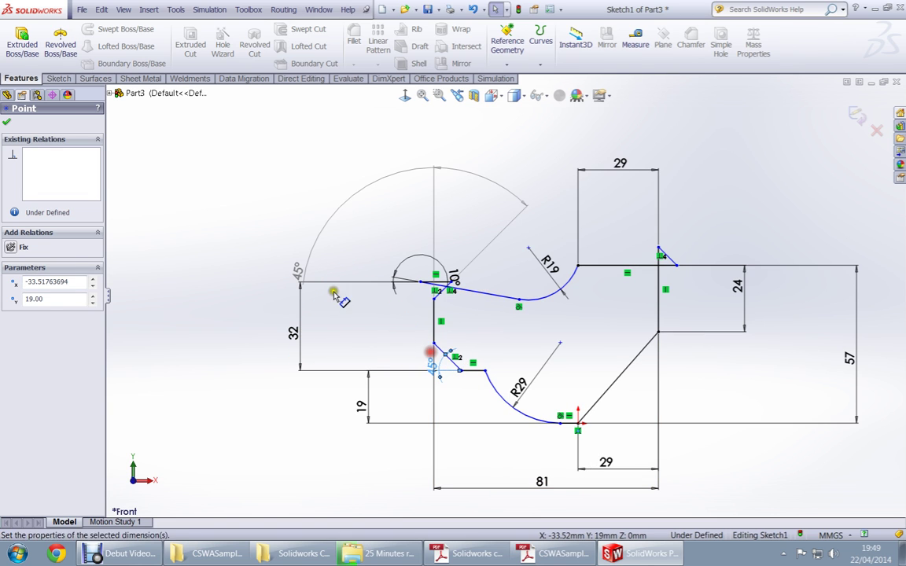
{"action": "mouse_move", "coordinate": [297, 269]}
{"action": "left_mouse_down"}
{"action": "mouse_move", "coordinate": [305, 263]}
{"action": "mouse_move", "coordinate": [437, 288]}
{"action": "mouse_move", "coordinate": [487, 287]}
{"action": "mouse_move", "coordinate": [481, 319]}
{"action": "left_mouse_up"}
{"action": "mouse_move", "coordinate": [449, 279]}
{"action": "left_mouse_down"}
{"action": "mouse_move", "coordinate": [521, 303]}
{"action": "mouse_move", "coordinate": [520, 317]}
{"action": "left_mouse_up"}
{"action": "left_click", "coordinate": [515, 334]}
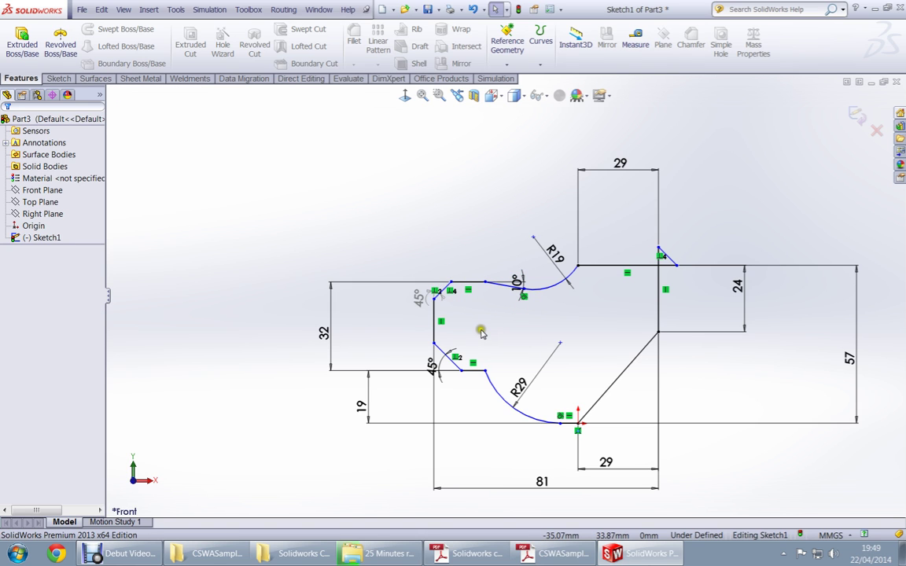
{"action": "left_click", "coordinate": [421, 296]}
{"action": "left_click_drag", "start_coordinate": [422, 296], "coordinate": [473, 340]}
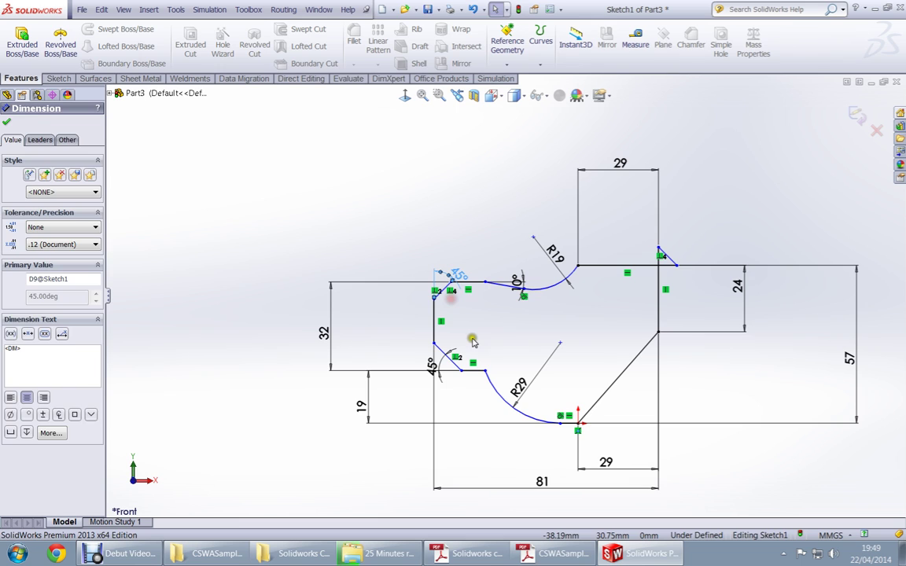
{"action": "left_click", "coordinate": [516, 348]}
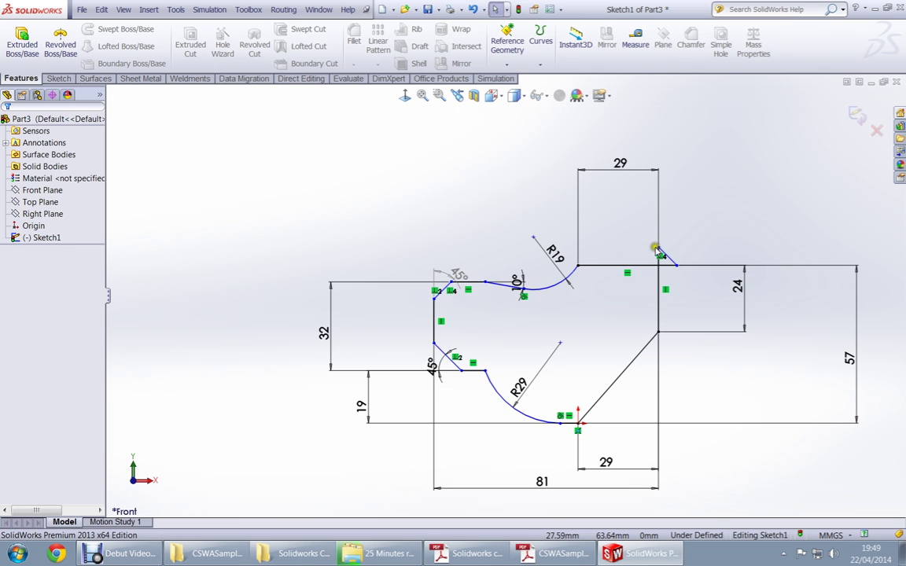
- Drag points to form the top-right chamfer and add a driven 45° angle dimension
{"action": "left_click_drag", "start_coordinate": [655, 250], "coordinate": [659, 288]}
{"action": "right_click_drag", "start_coordinate": [586, 343], "coordinate": [588, 295]}
{"action": "left_click", "coordinate": [588, 295]}
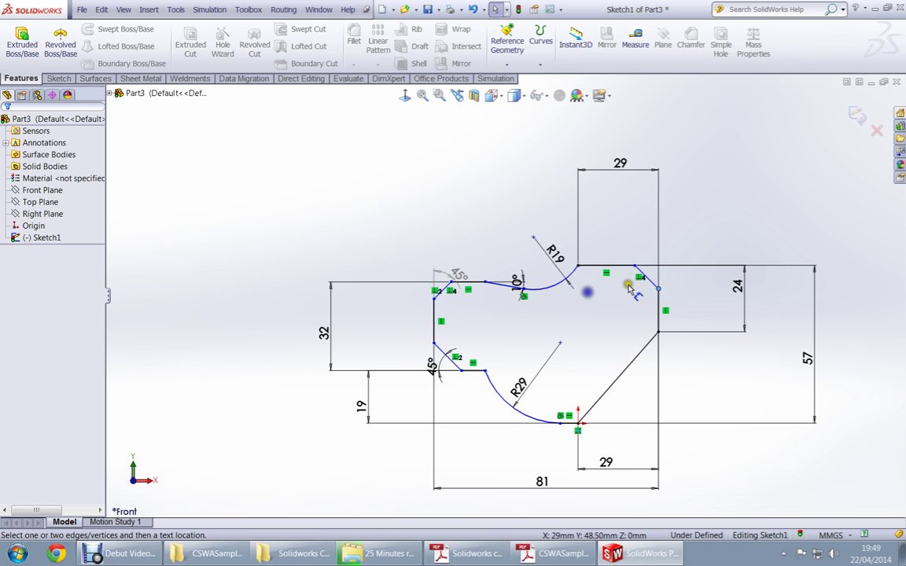
{"action": "left_click", "coordinate": [658, 300]}
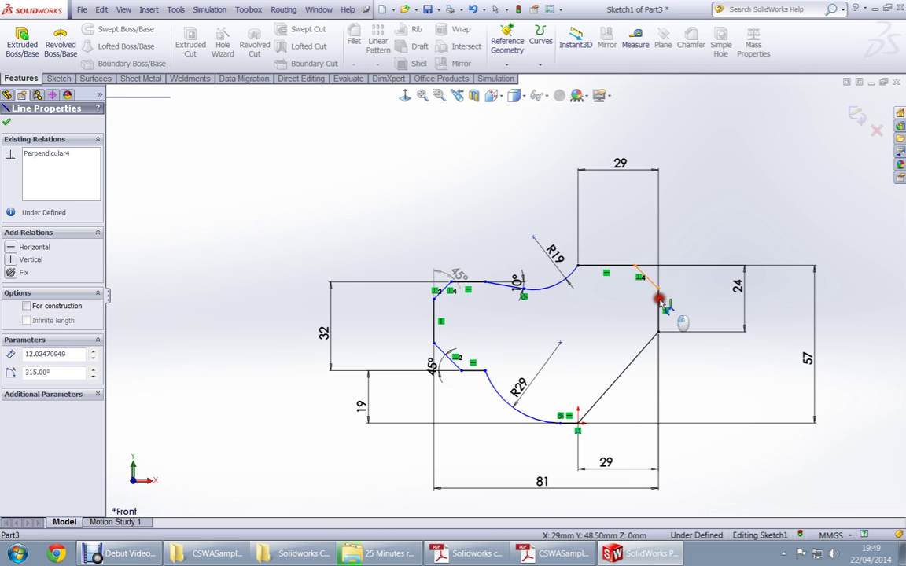
{"action": "left_click", "coordinate": [659, 270]}
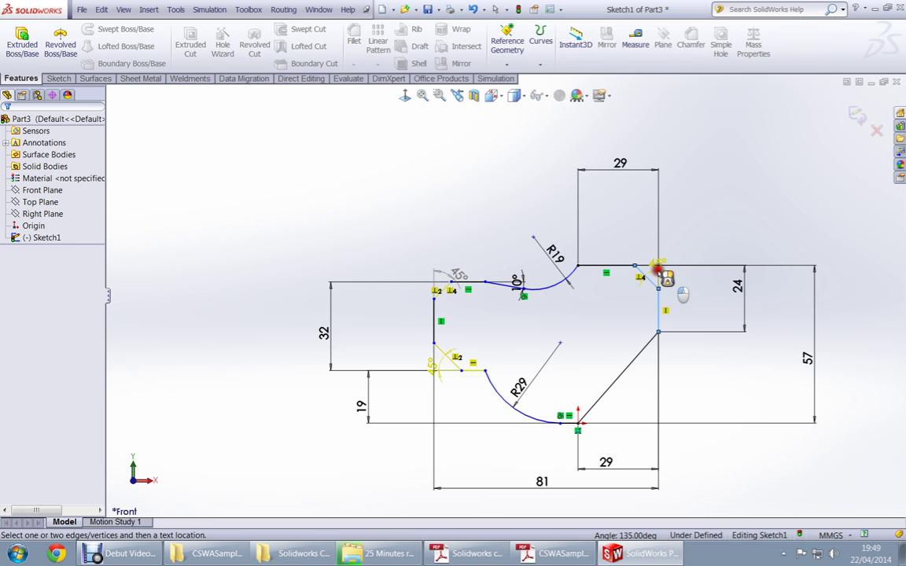
{"action": "left_click", "coordinate": [167, 318]}
{"action": "left_click", "coordinate": [326, 313]}
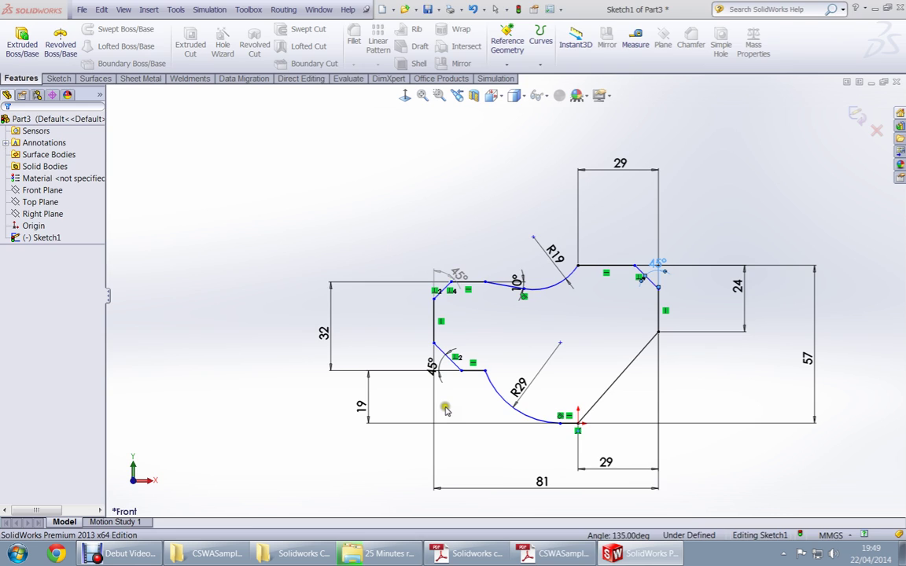
- Dimension the top-left chamfer's vertical leg as 7 mm
{"action": "key", "text": "alt+Tab"}
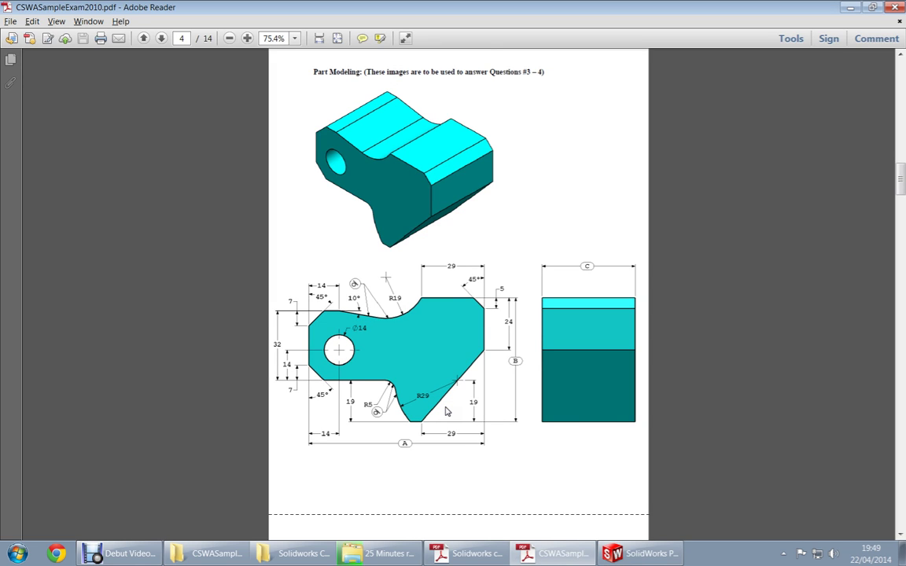
{"action": "key", "text": "alt+Tab"}
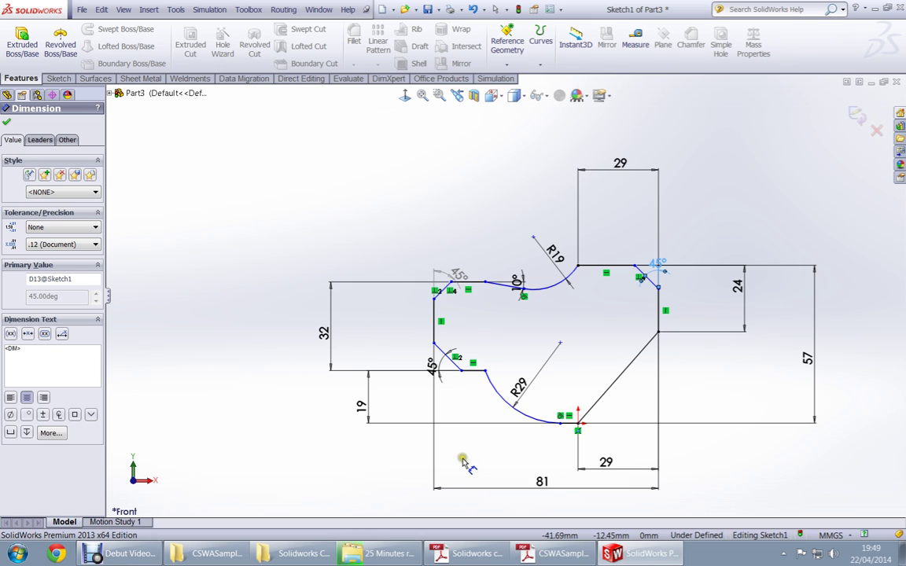
{"action": "key", "text": "alt+Tab"}
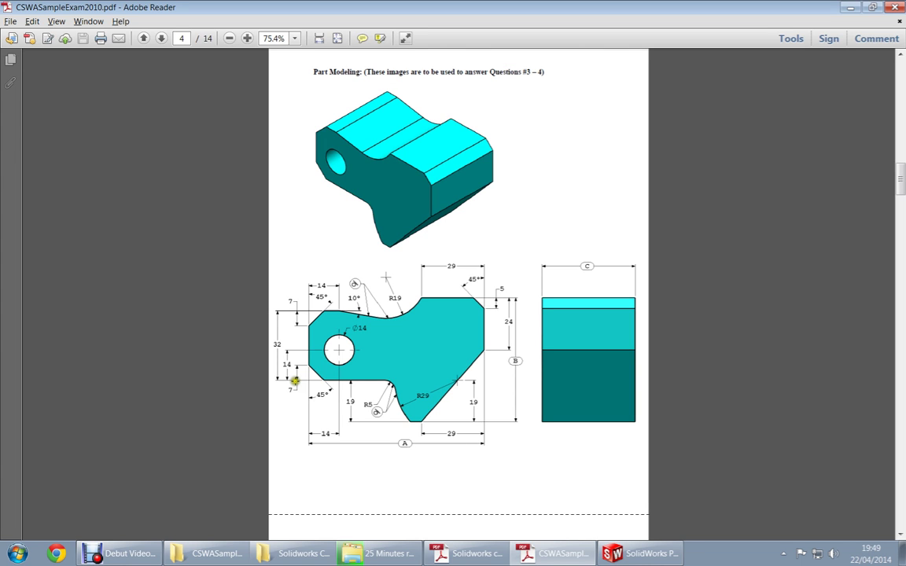
{"action": "key", "text": "alt+Tab"}
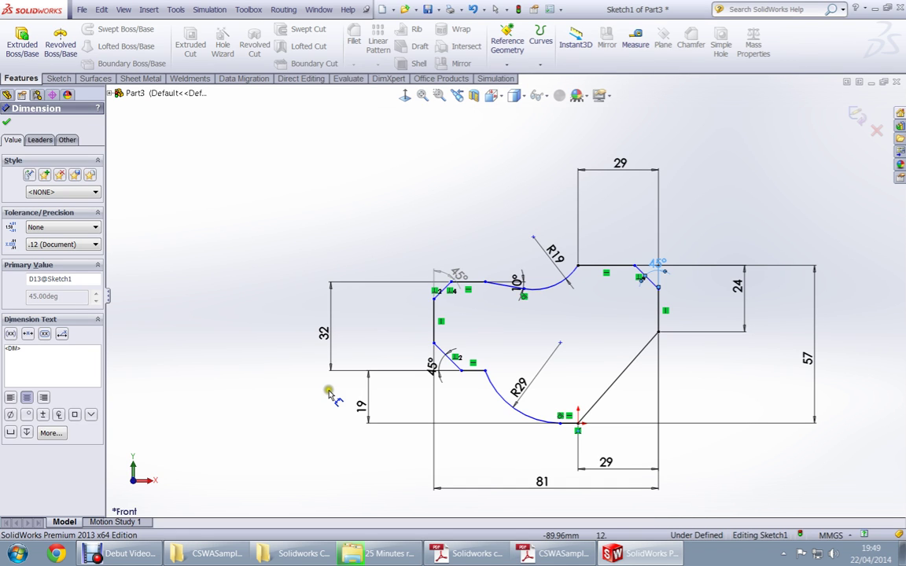
{"action": "left_click", "coordinate": [467, 291]}
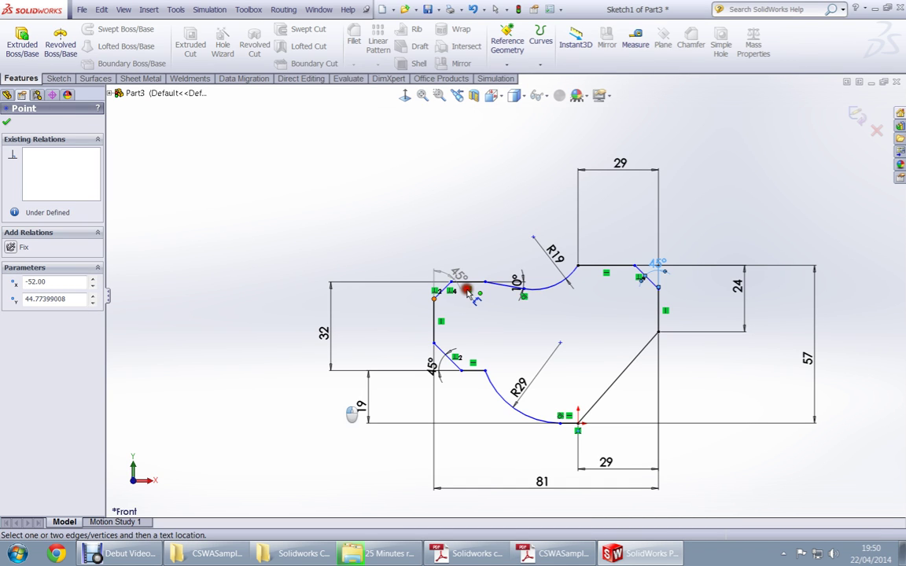
{"action": "left_click", "coordinate": [402, 286]}
{"action": "type", "text": "7"}
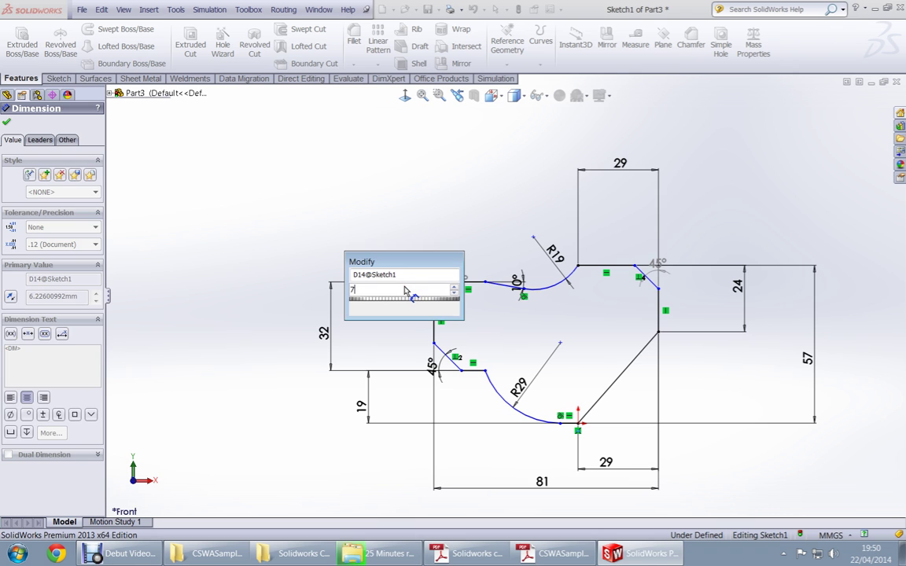
{"action": "key", "text": "Return"}
- Dimension the bottom-left chamfer's vertical leg as 7 mm
{"action": "key", "text": "alt+Tab"}
{"action": "key", "text": "alt+Tab"}
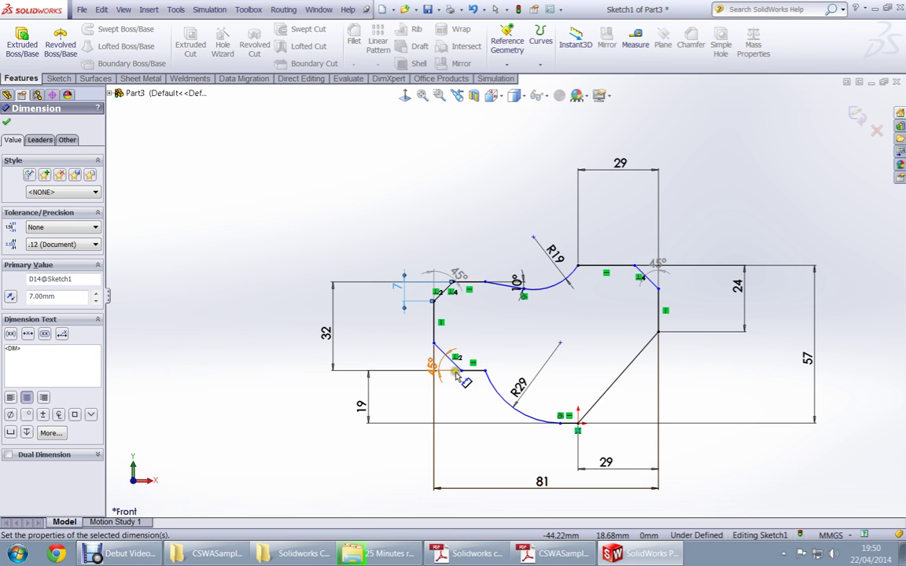
{"action": "left_click", "coordinate": [461, 369]}
{"action": "left_click", "coordinate": [435, 344]}
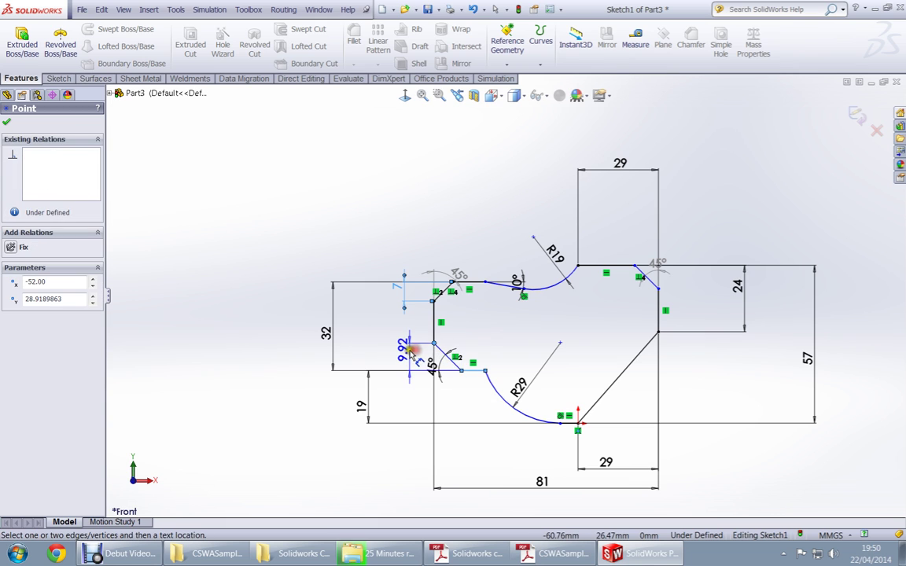
{"action": "left_click", "coordinate": [406, 350]}
{"action": "type", "text": "7"}
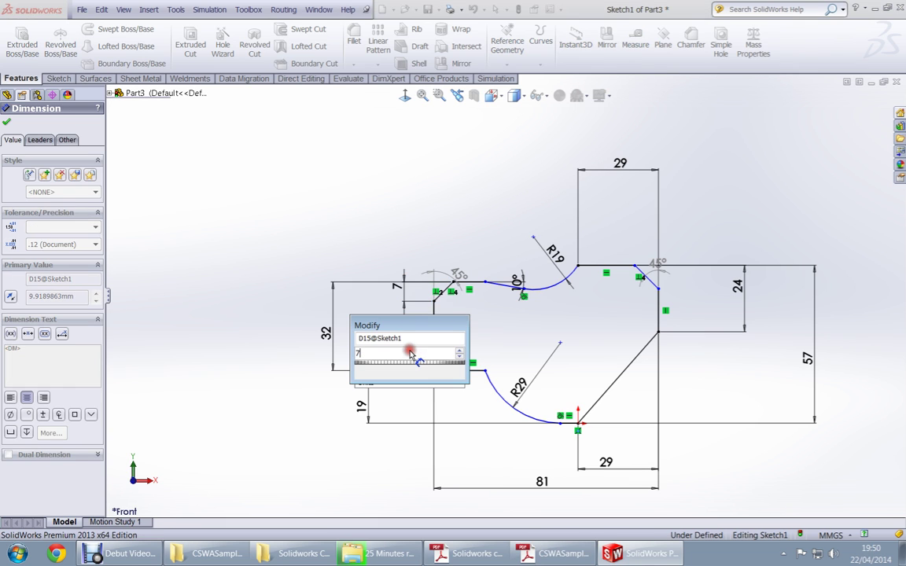
{"action": "key", "text": "Return"}
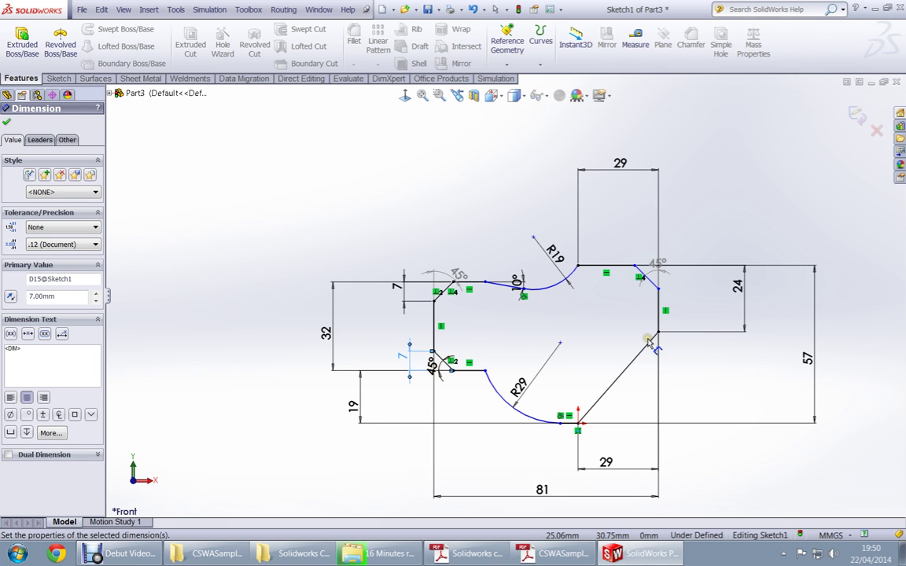
{"action": "key", "text": "alt+Tab"}
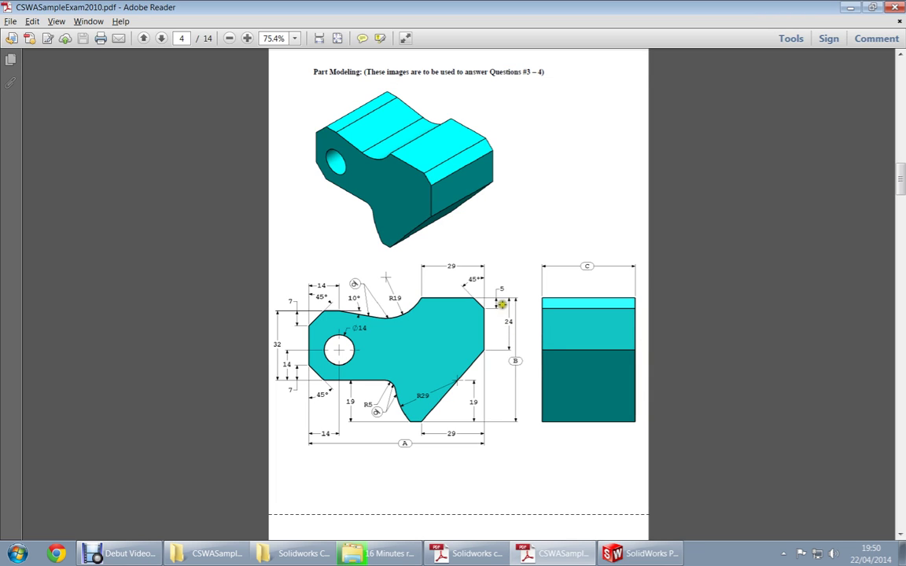
{"action": "key", "text": "alt+Tab"}
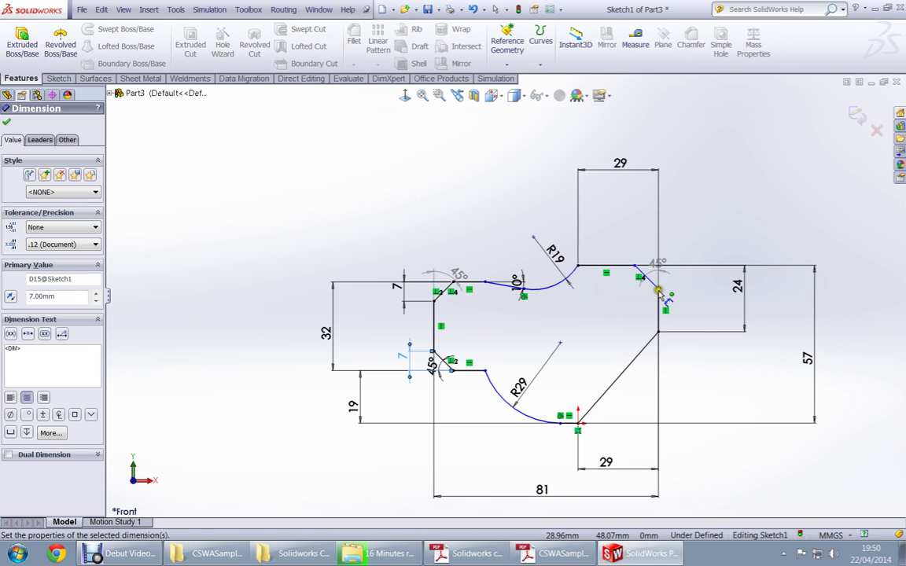
- Dimension the top-right chamfer from its endpoint to the top edge as 5 mm
{"action": "left_click", "coordinate": [659, 291]}
{"action": "left_click", "coordinate": [625, 266]}
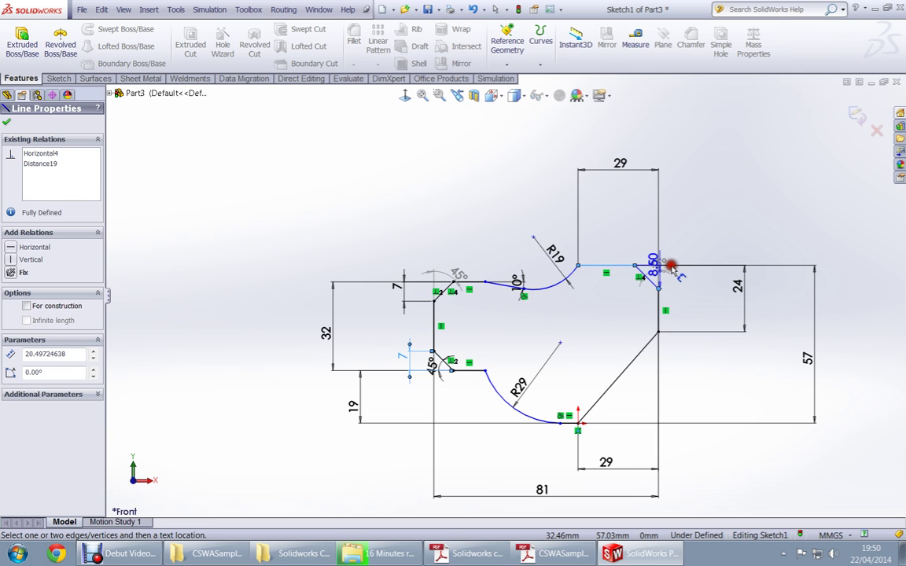
{"action": "left_click", "coordinate": [696, 271]}
{"action": "type", "text": "5"}
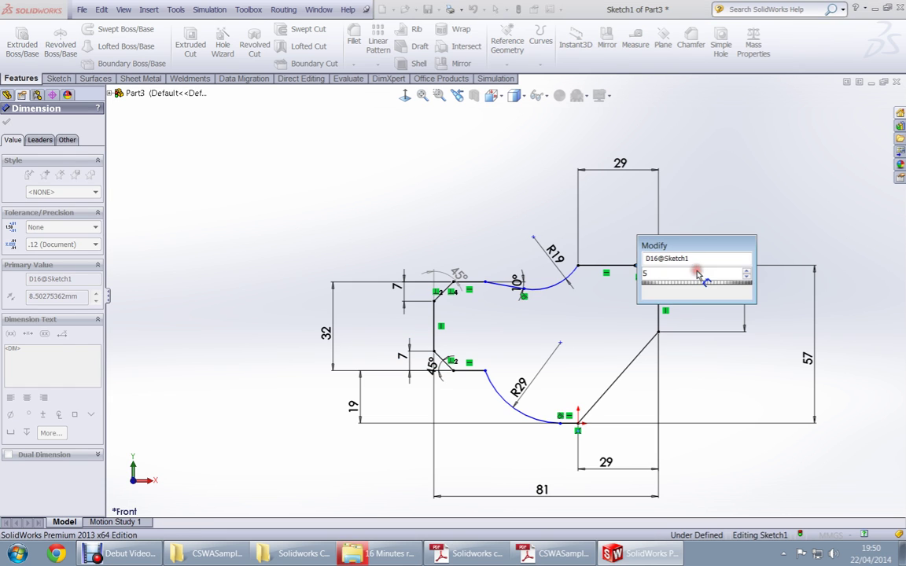
{"action": "key", "text": "Return"}
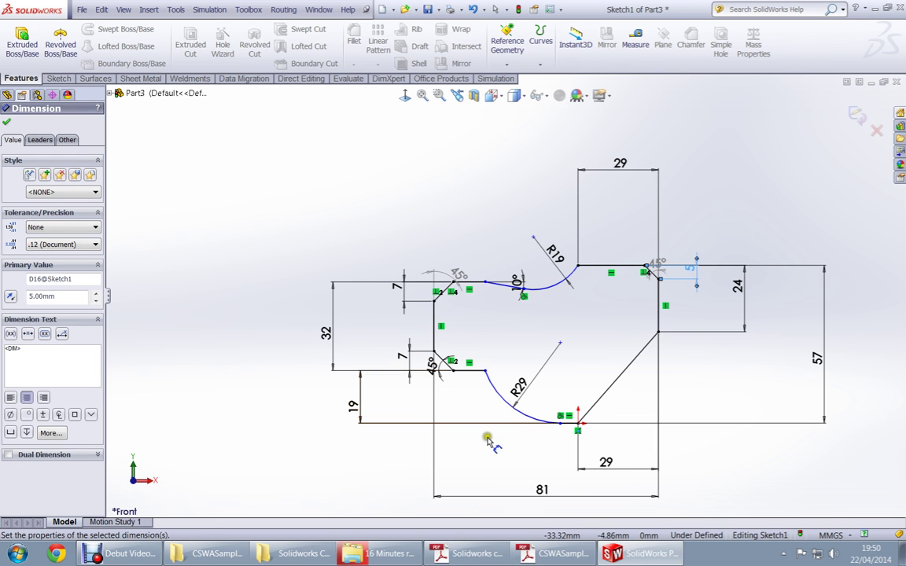
{"action": "key", "text": "alt+Tab"}
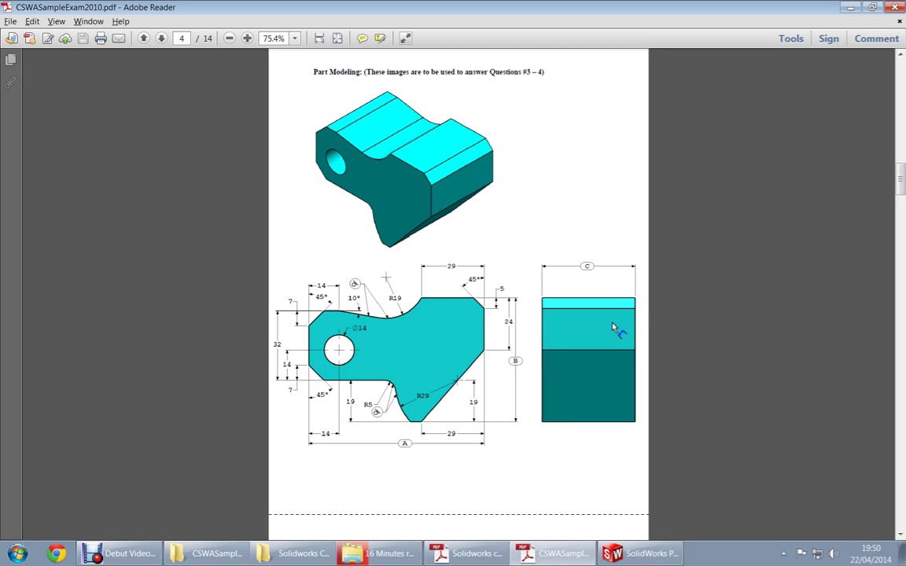
{"action": "key", "text": "alt+Tab"}
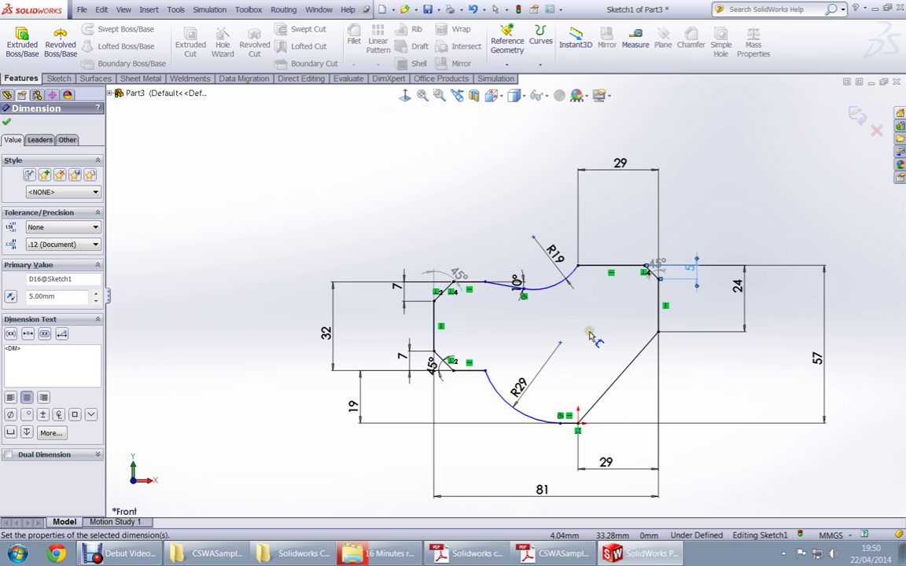
{"action": "key", "text": "alt+Tab"}
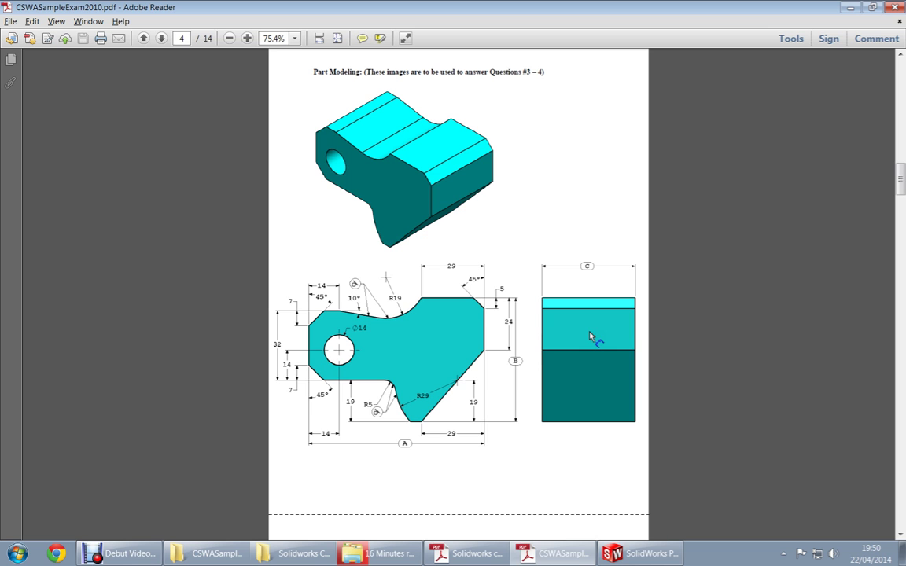
{"action": "key", "text": "alt+Tab"}
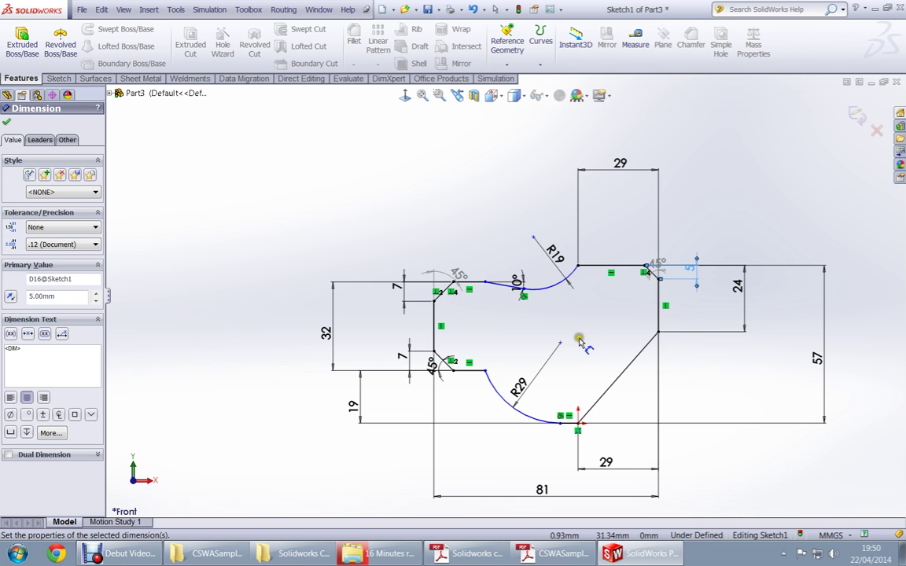
- Reposition the start point of the sloped 10° top edge, comparing with the exam drawing
{"action": "left_click", "coordinate": [576, 268]}
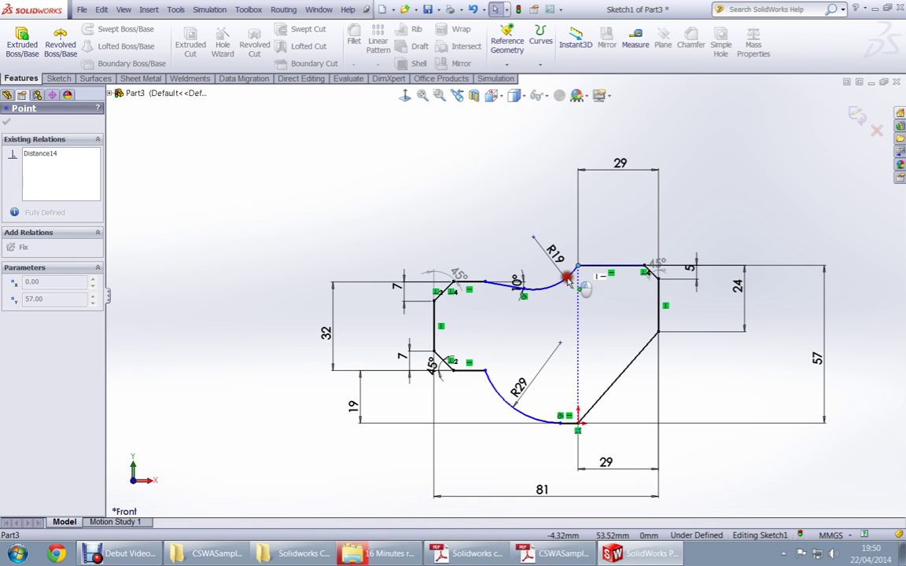
{"action": "left_click_drag", "start_coordinate": [487, 285], "coordinate": [487, 288]}
{"action": "key", "text": "Escape"}
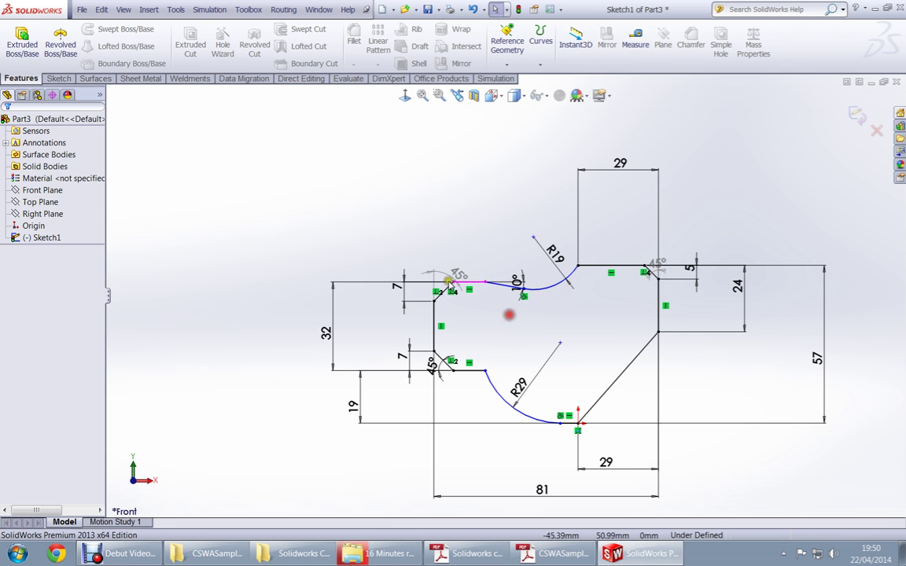
{"action": "key", "text": "alt+Tab"}
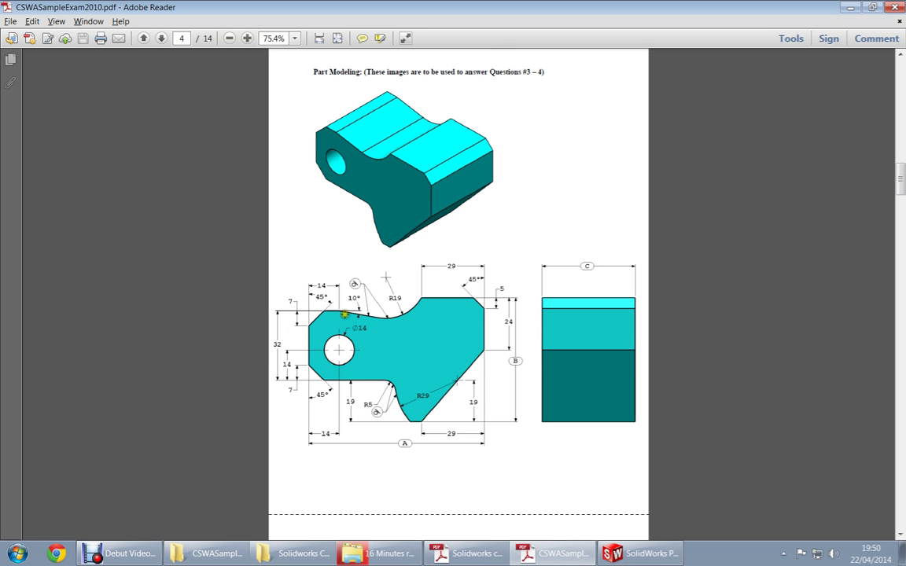
{"action": "key", "text": "alt+Tab"}
- Dimension the sloped edge's start point 14 mm from the left vertical edge
{"action": "right_click_drag", "start_coordinate": [516, 314], "coordinate": [515, 289]}
{"action": "left_click", "coordinate": [485, 282]}
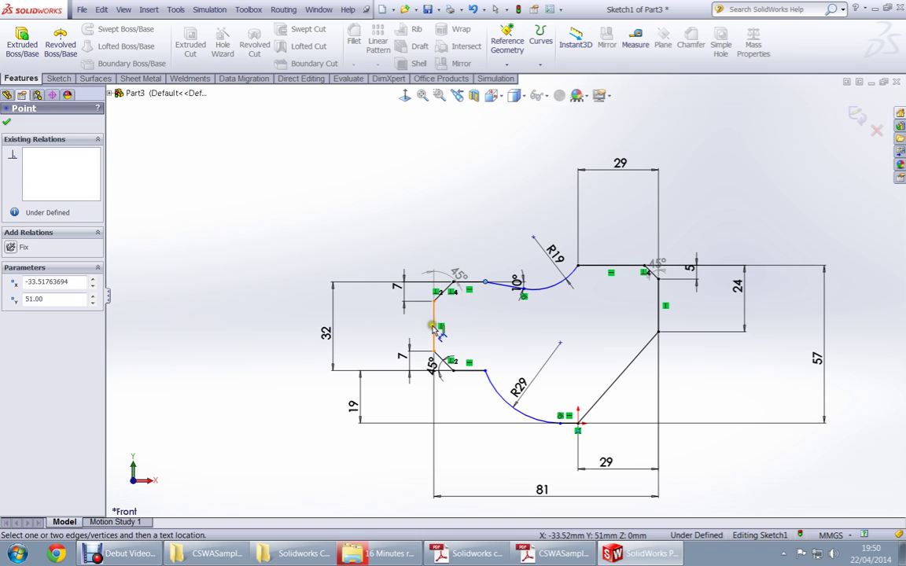
{"action": "left_click", "coordinate": [437, 330]}
{"action": "left_click", "coordinate": [454, 226]}
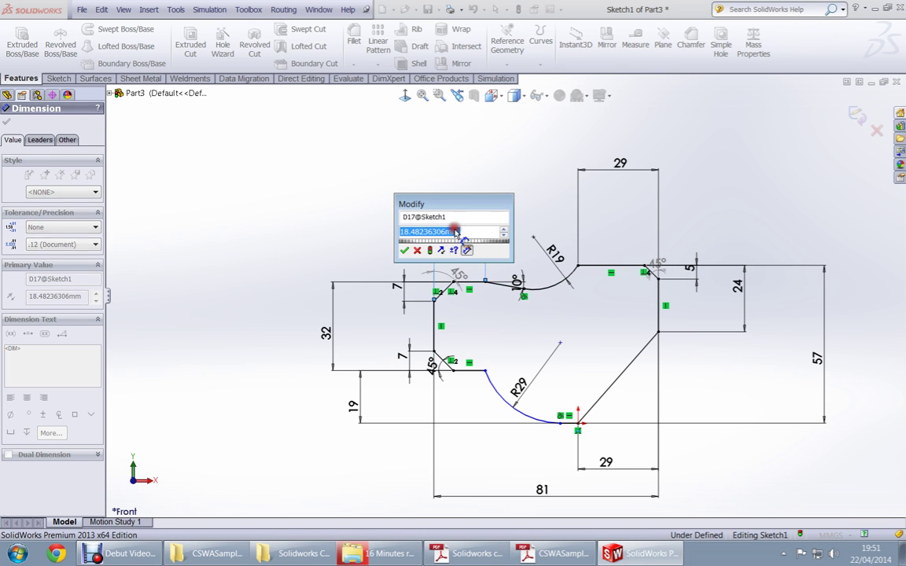
{"action": "type", "text": "14"}
{"action": "key", "text": "Return"}
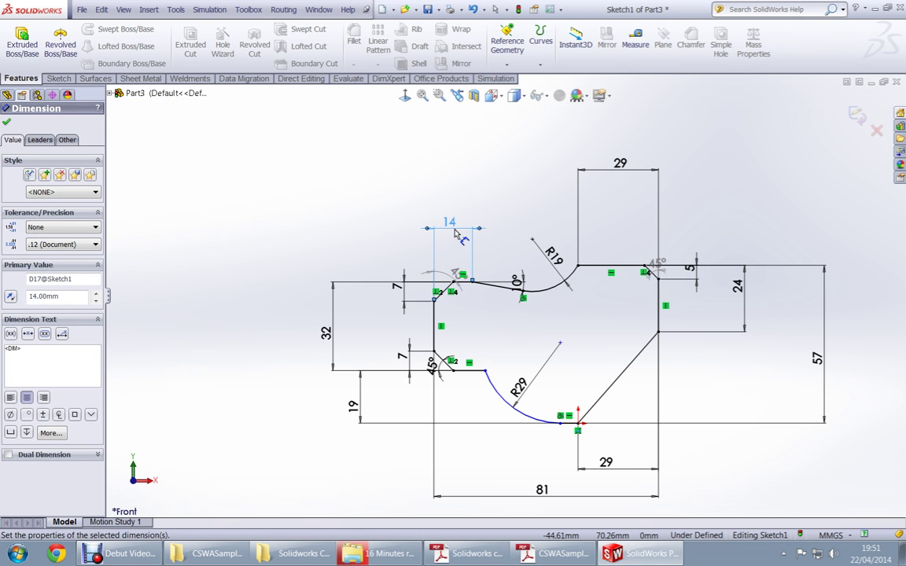
{"action": "key", "text": "Escape"}
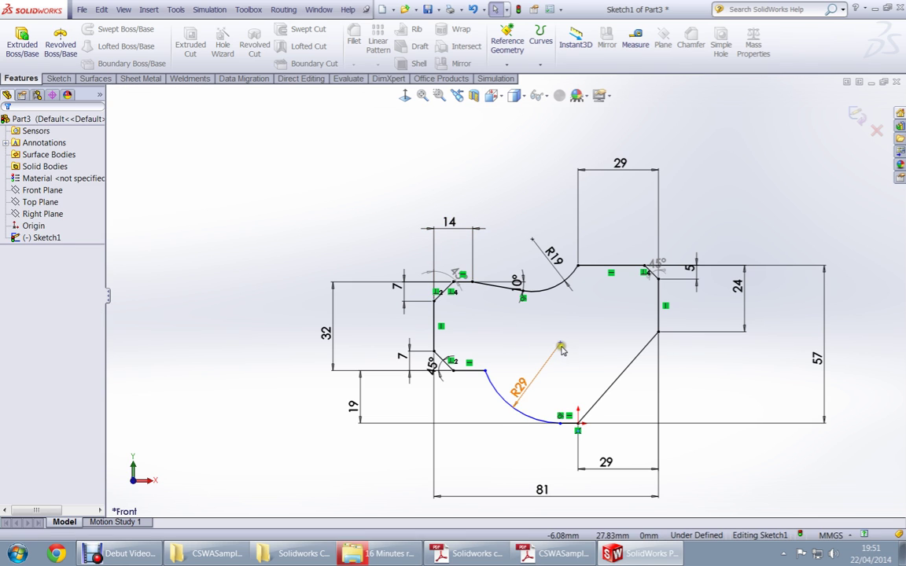
- Drag the R29 arc's centre and ends to reshape the lower notch
{"action": "left_click_drag", "start_coordinate": [559, 343], "coordinate": [578, 345]}
{"action": "left_click_drag", "start_coordinate": [578, 343], "coordinate": [536, 343]}
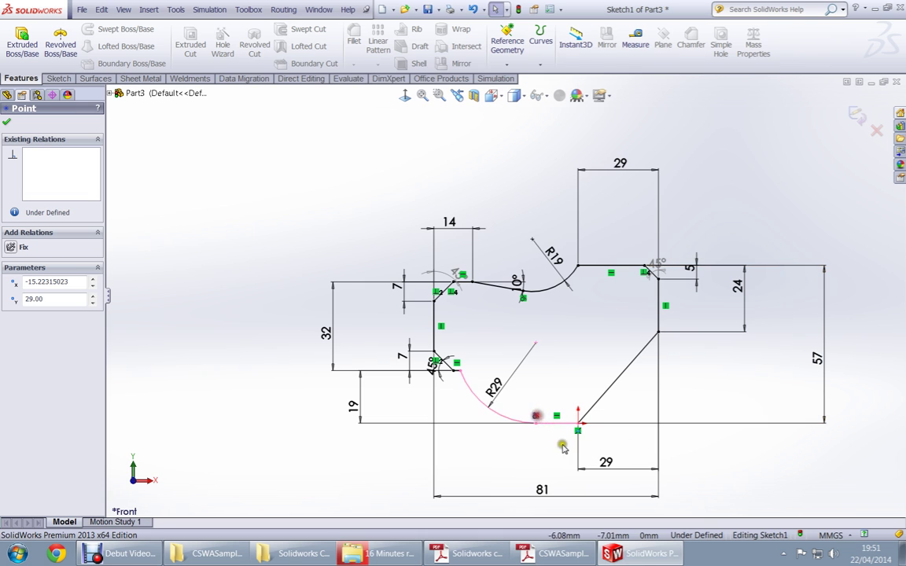
{"action": "mouse_move", "coordinate": [534, 346]}
{"action": "left_mouse_down"}
{"action": "mouse_move", "coordinate": [558, 346]}
{"action": "mouse_move", "coordinate": [521, 354]}
{"action": "mouse_move", "coordinate": [523, 344]}
{"action": "left_mouse_up"}
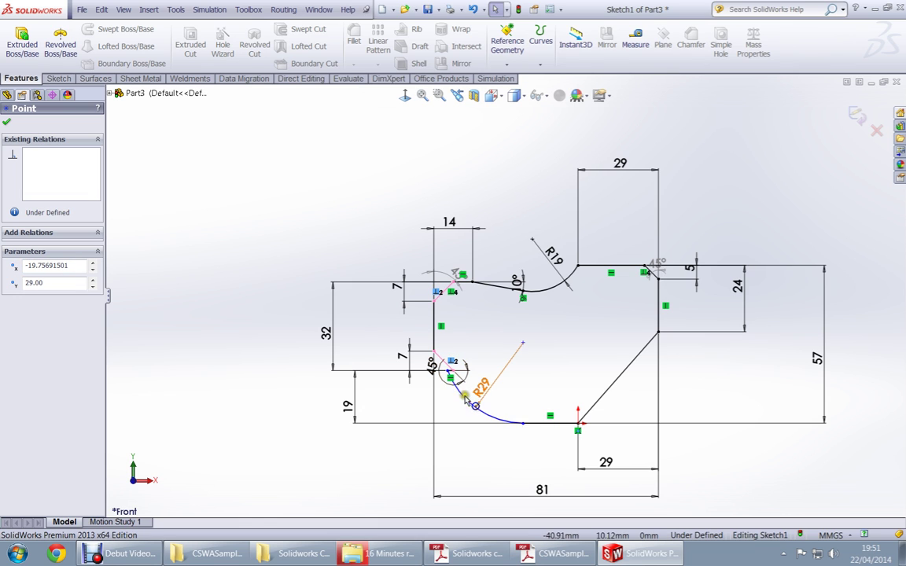
{"action": "left_click_drag", "start_coordinate": [450, 368], "coordinate": [503, 370]}
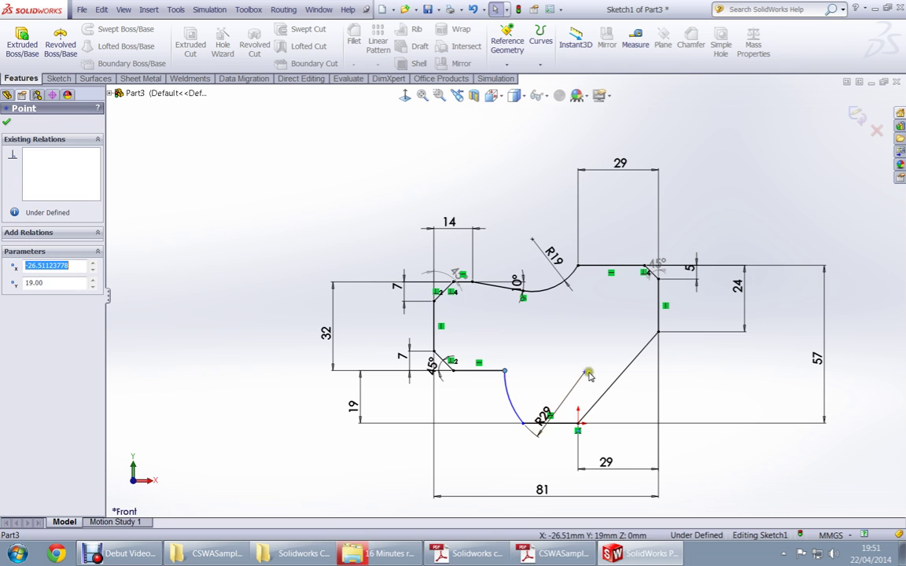
{"action": "left_click_drag", "start_coordinate": [600, 380], "coordinate": [625, 383]}
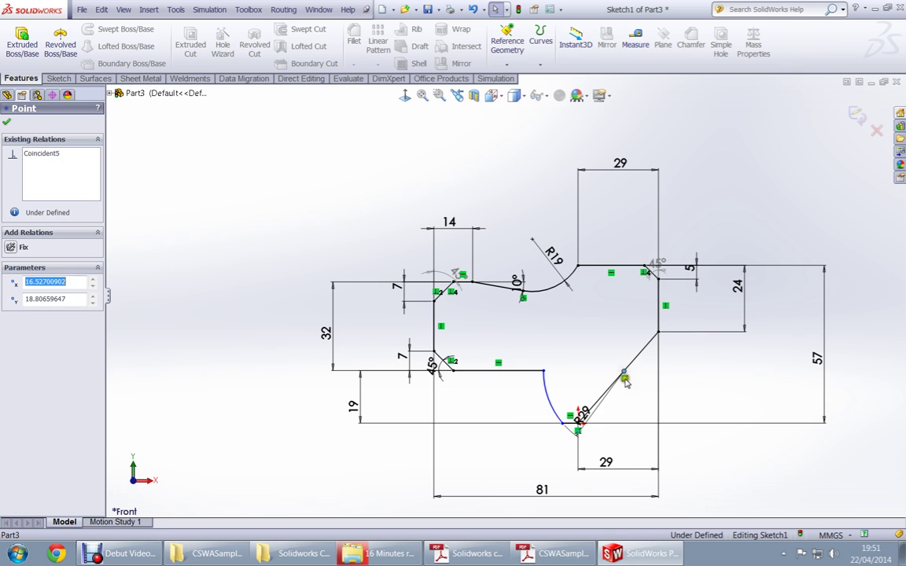
{"action": "left_click", "coordinate": [621, 391]}
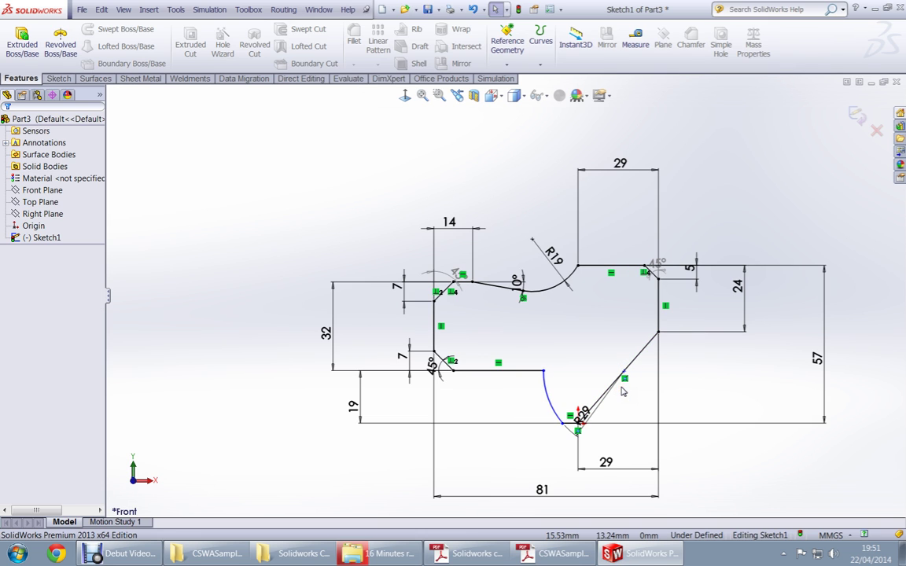
- Add the R29 radius dimension to the notch arc
{"action": "left_click", "coordinate": [578, 416]}
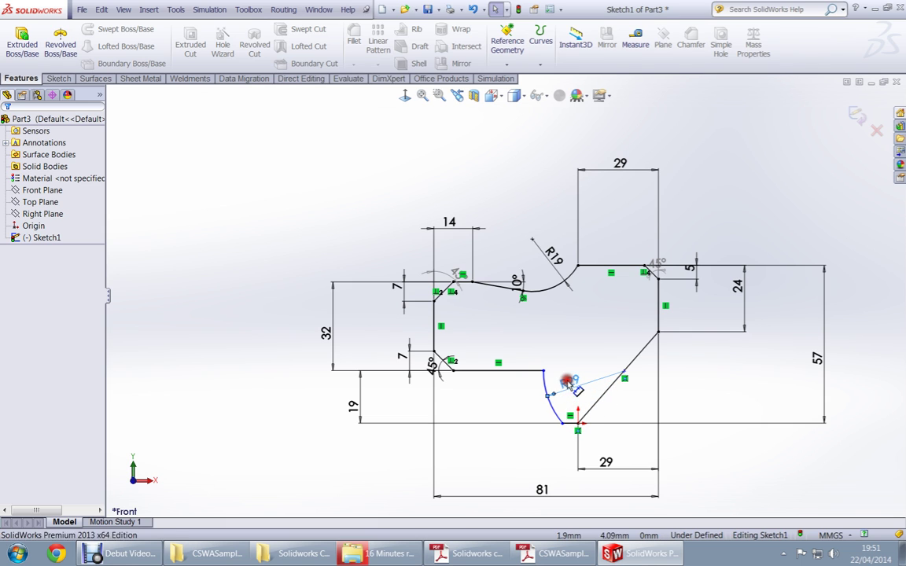
{"action": "left_click", "coordinate": [568, 379]}
{"action": "left_click", "coordinate": [617, 403]}
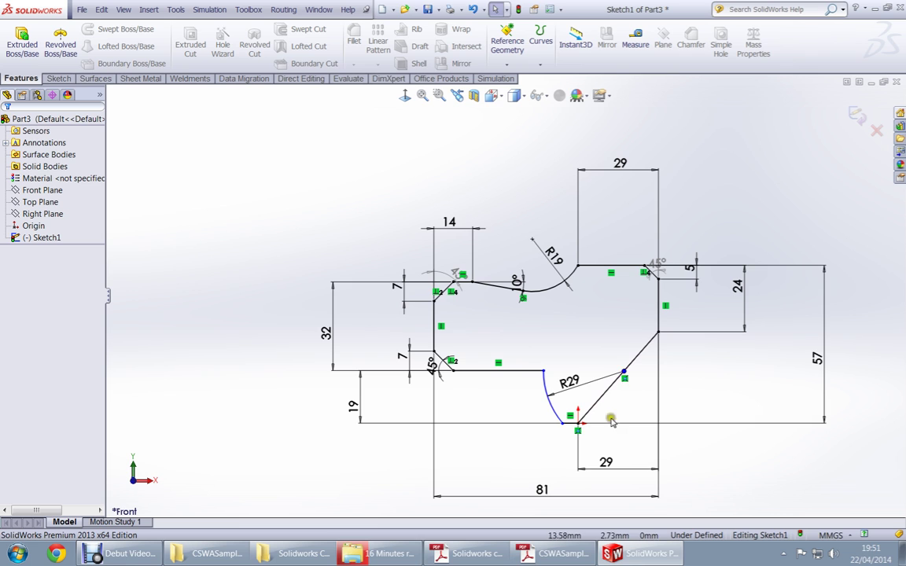
{"action": "key", "text": "alt+Tab"}
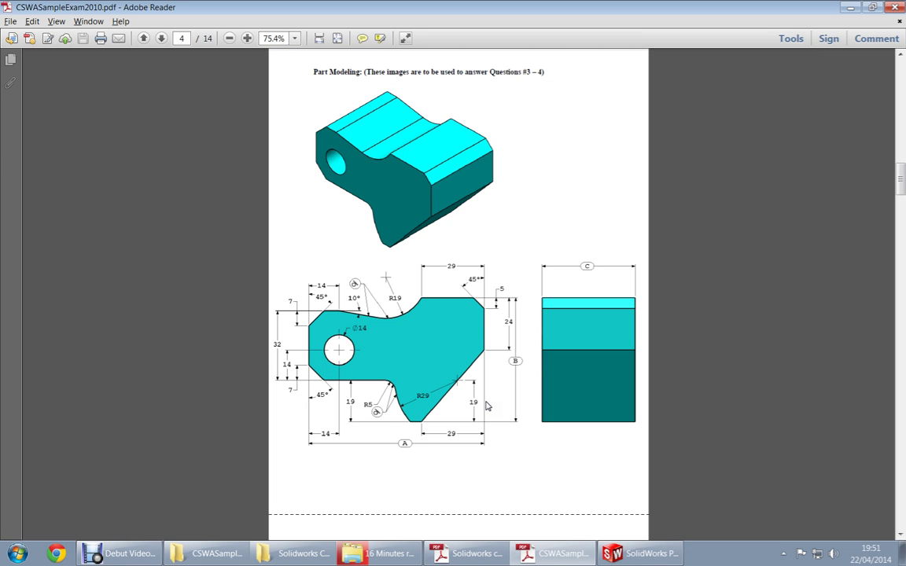
{"action": "key", "text": "alt+Tab"}
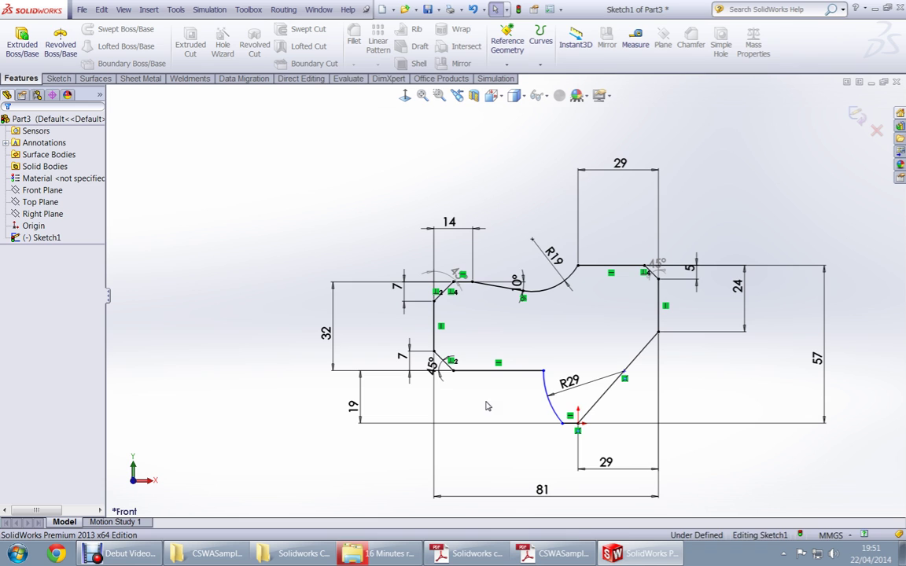
- Slide the arc's lower-end point up along the R29 arc to about x −12.9, y 19
{"action": "left_click", "coordinate": [570, 426]}
{"action": "mouse_move", "coordinate": [571, 426]}
{"action": "left_mouse_down"}
{"action": "mouse_move", "coordinate": [495, 342]}
{"action": "mouse_move", "coordinate": [547, 392]}
{"action": "mouse_move", "coordinate": [542, 381]}
{"action": "left_mouse_up"}
{"action": "key", "text": "alt+Tab"}
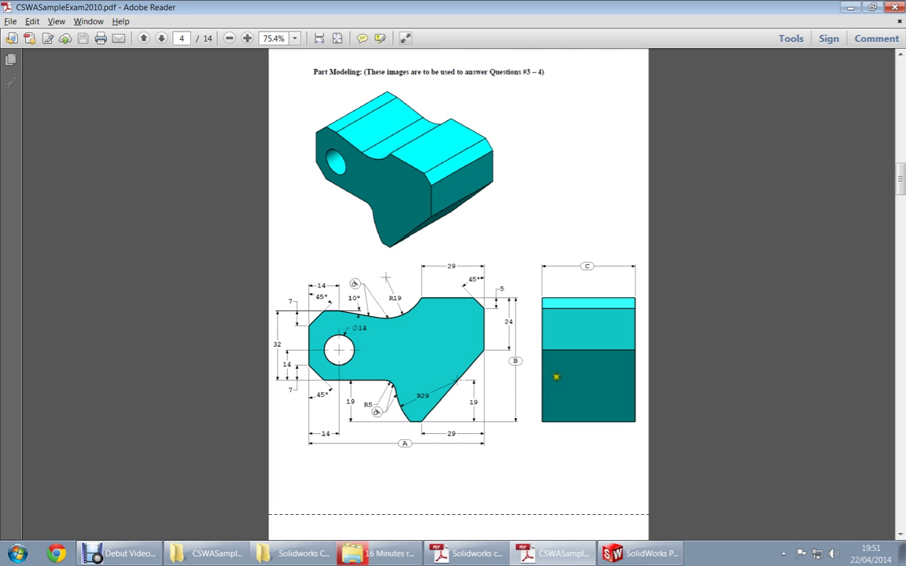
{"action": "key", "text": "alt+Tab"}
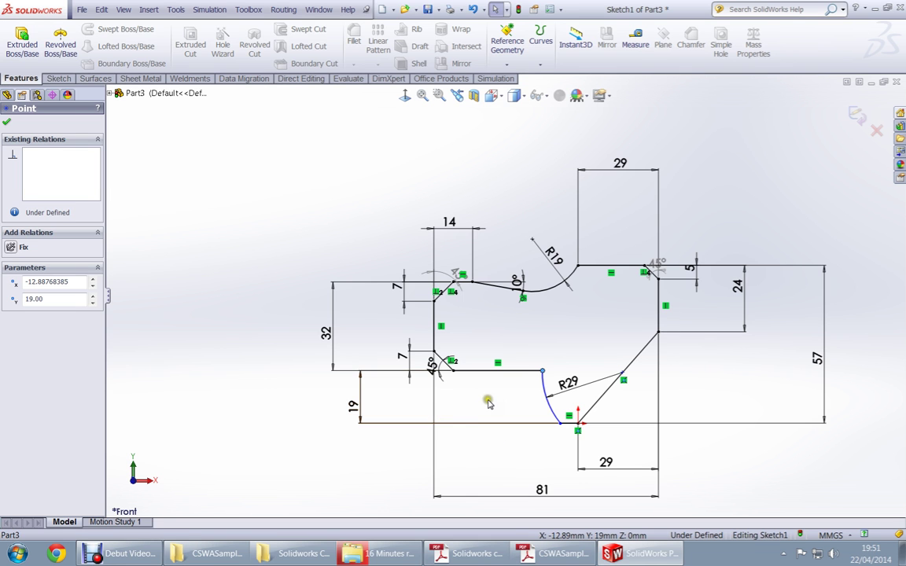
- Dimension the right diagonal's lower endpoint 19 mm above the bottom line, fully defining the sketch
{"action": "right_click_drag", "start_coordinate": [487, 372], "coordinate": [487, 353]}
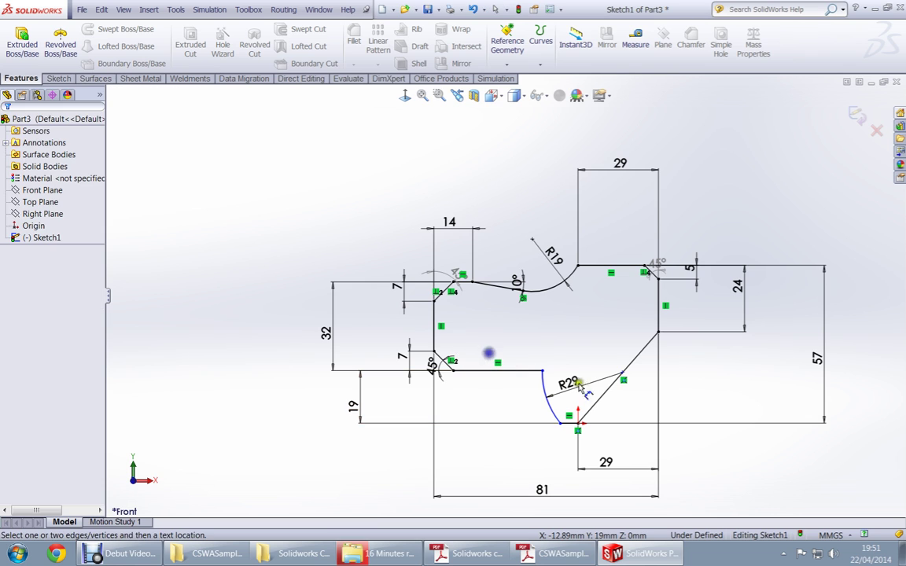
{"action": "left_click", "coordinate": [622, 377]}
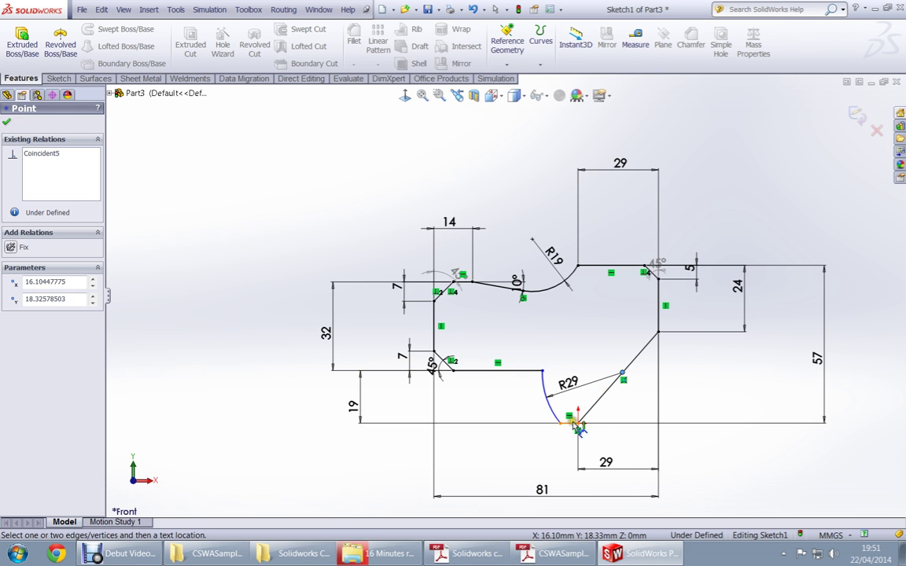
{"action": "left_click", "coordinate": [571, 423]}
{"action": "left_click", "coordinate": [684, 403]}
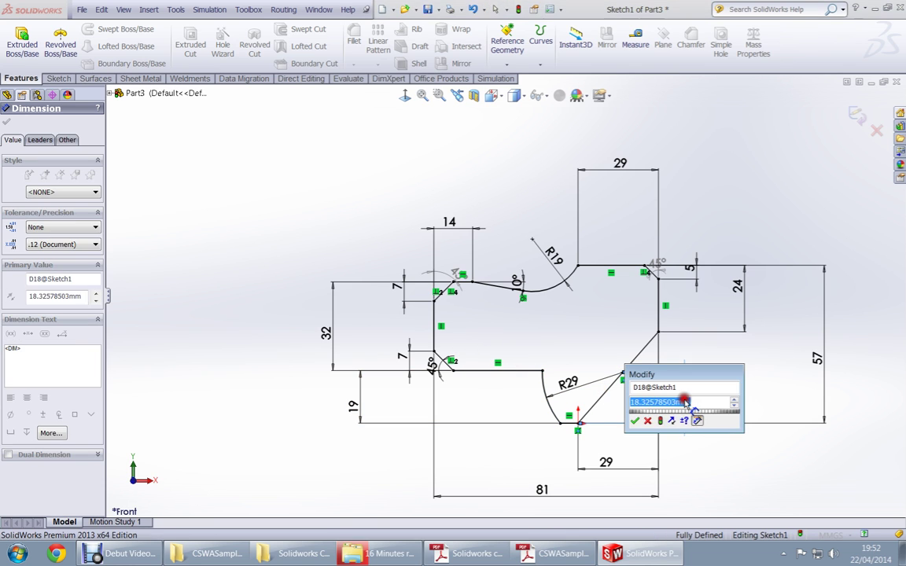
{"action": "type", "text": "19"}
{"action": "key", "text": "Return"}
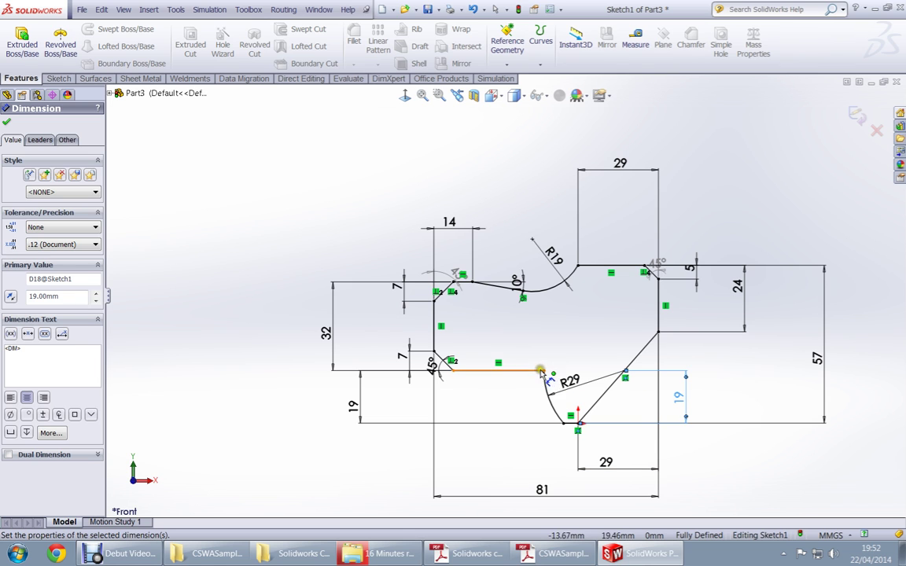
{"action": "key", "text": "alt+Tab"}
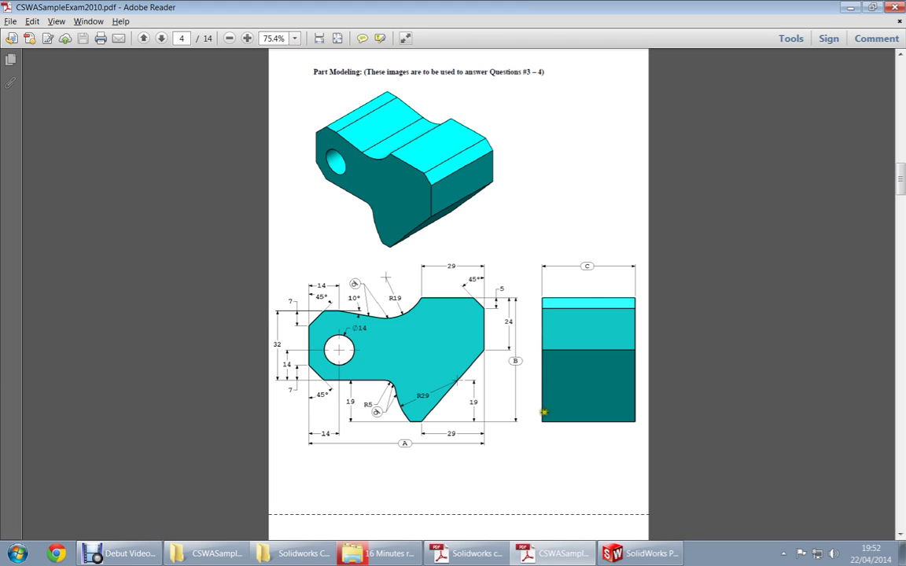
- Check Question 3's values in the PDF (C = 43, AISI 1020 Steel), then return to SolidWorks
{"action": "scroll", "coordinate": [511, 385], "scroll_direction": "down", "scroll_amount": 5}
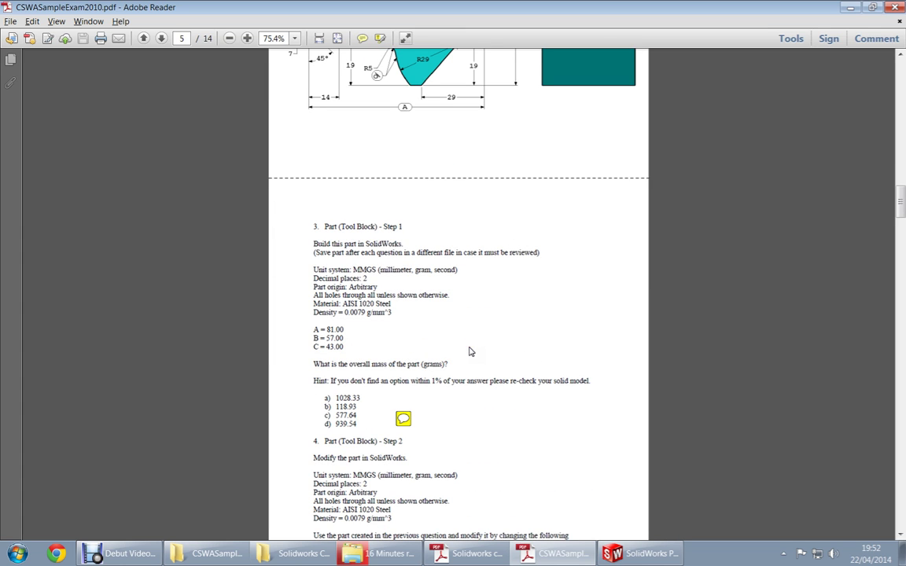
{"action": "scroll", "coordinate": [468, 351], "scroll_direction": "up", "scroll_amount": 5}
{"action": "key", "text": "alt+Tab"}
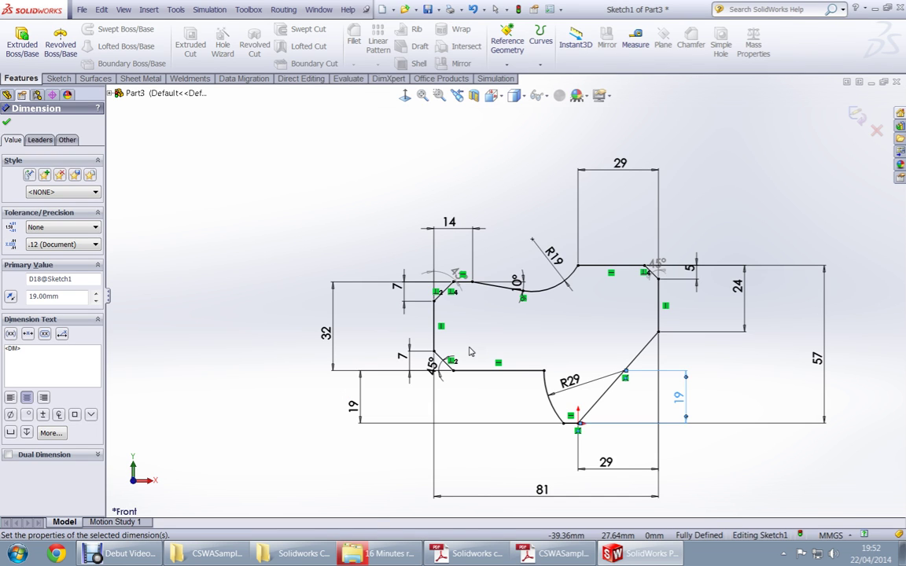
- Extrude the sketch 43 mm into Boss-Extrude1, then recheck the exam drawing
{"action": "key", "text": "e"}
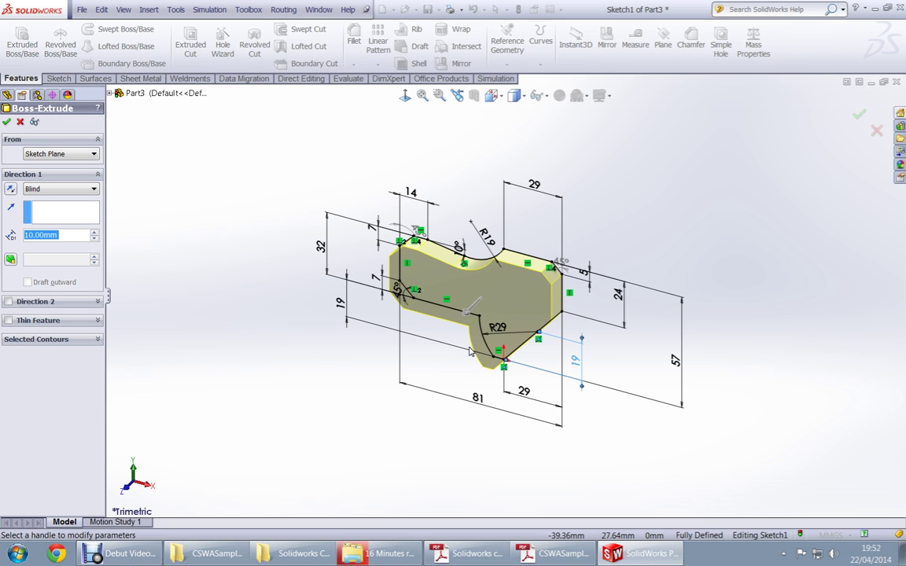
{"action": "type", "text": "43"}
{"action": "key", "text": "Return"}
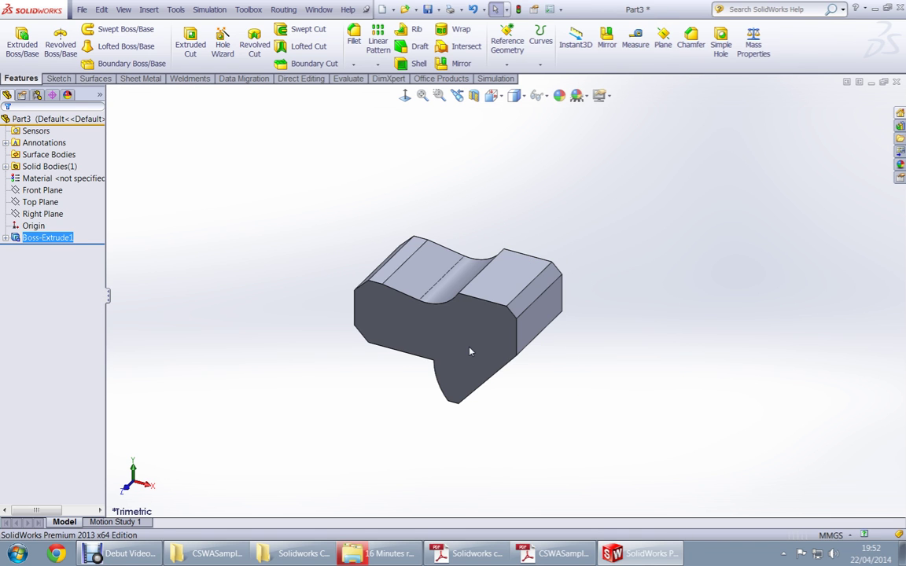
{"action": "key", "text": "alt+Tab"}
{"action": "scroll", "coordinate": [471, 351], "scroll_direction": "down", "scroll_amount": 5}
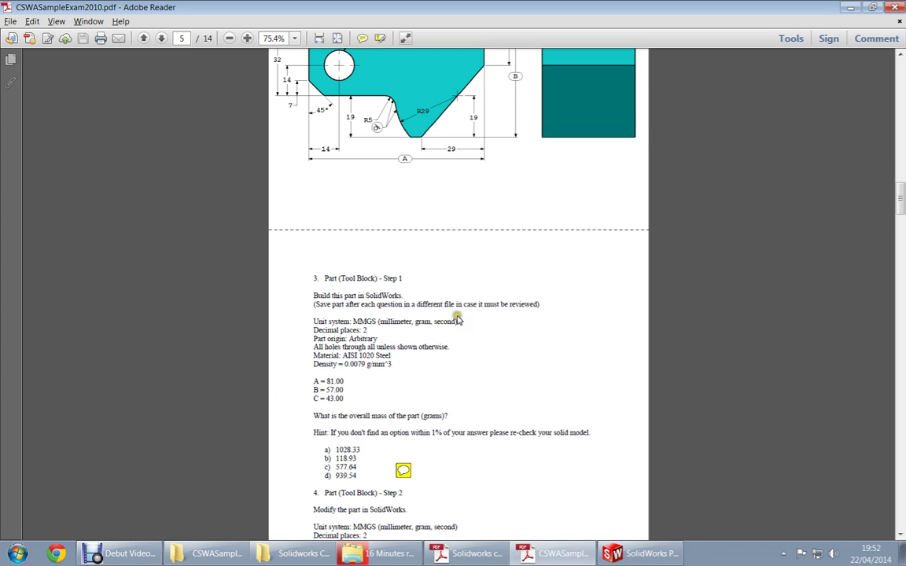
{"action": "scroll", "coordinate": [458, 320], "scroll_direction": "up", "scroll_amount": 5}
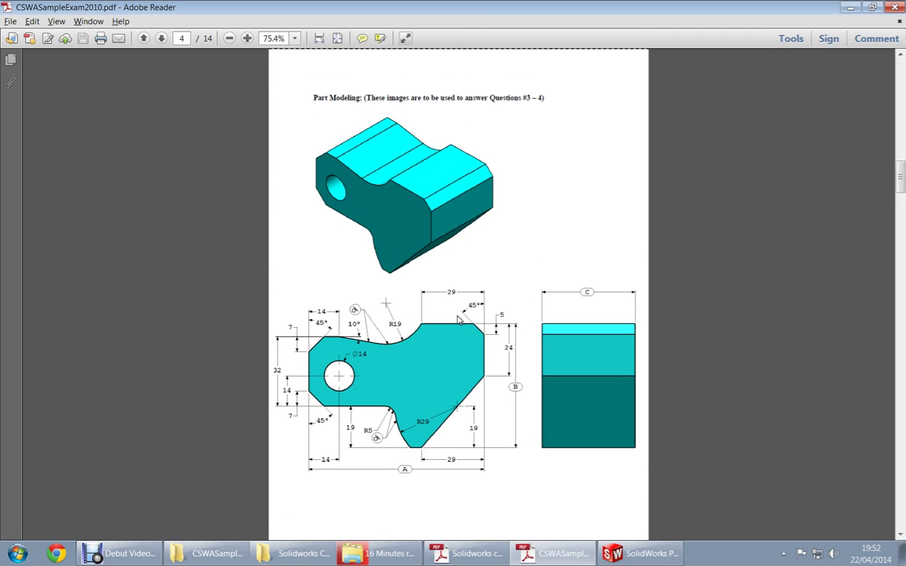
{"action": "key", "text": "alt+Tab"}
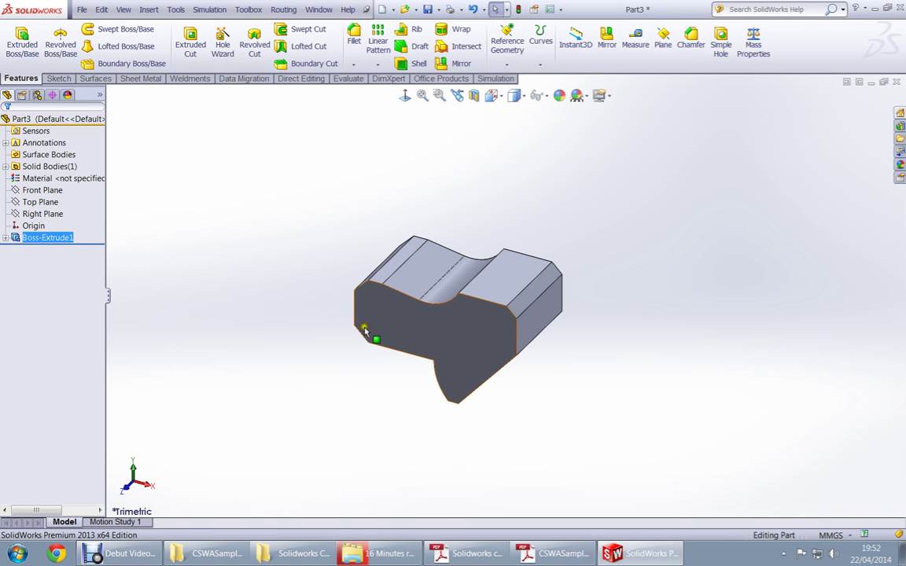
- Sketch a Ø14 circle on the block's front face in the left lobe
{"action": "left_click", "coordinate": [370, 287]}
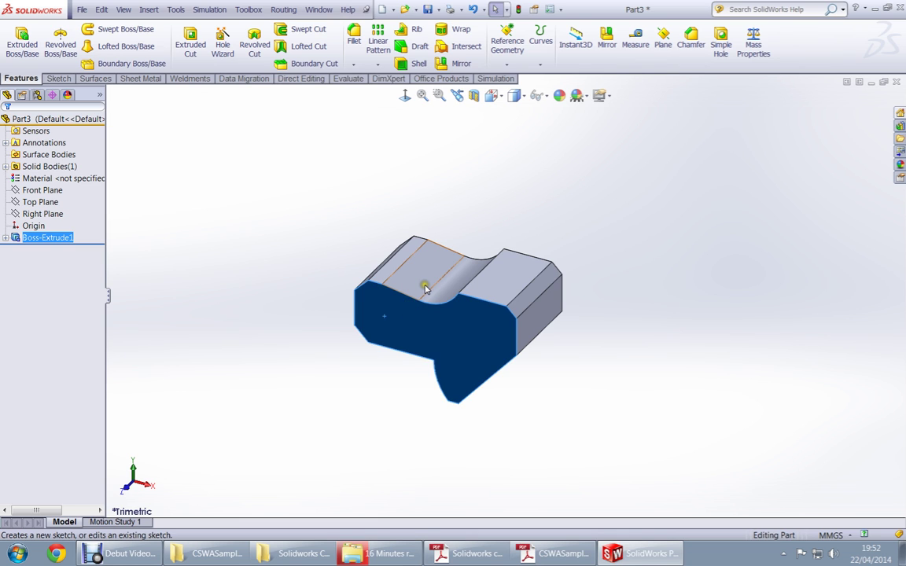
{"action": "left_click", "coordinate": [424, 289]}
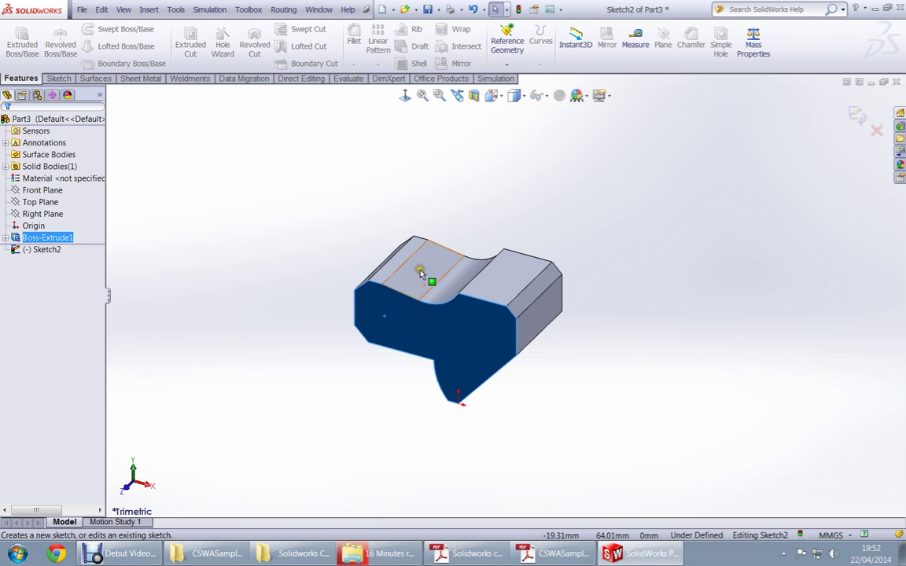
{"action": "left_click", "coordinate": [403, 95]}
{"action": "mouse_move", "coordinate": [197, 323]}
{"action": "right_mouse_down"}
{"action": "mouse_move", "coordinate": [180, 320]}
{"action": "mouse_move", "coordinate": [250, 334]}
{"action": "right_mouse_up"}
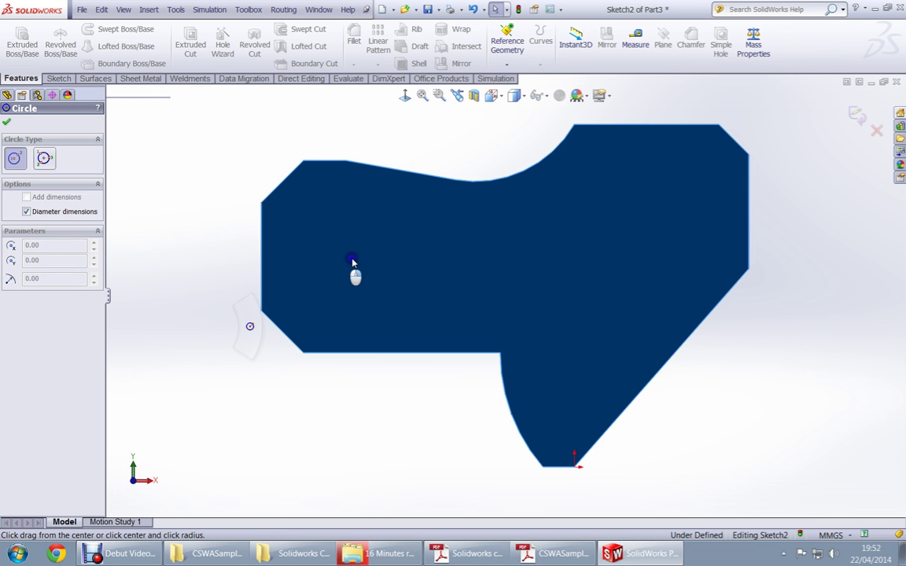
{"action": "left_click", "coordinate": [328, 268]}
{"action": "key", "text": "alt+Tab"}
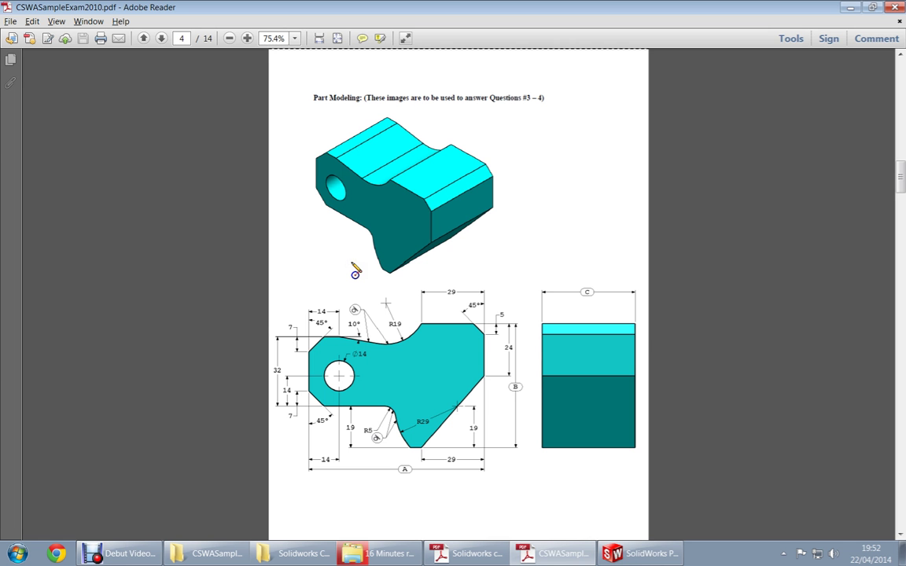
{"action": "key", "text": "alt+Tab"}
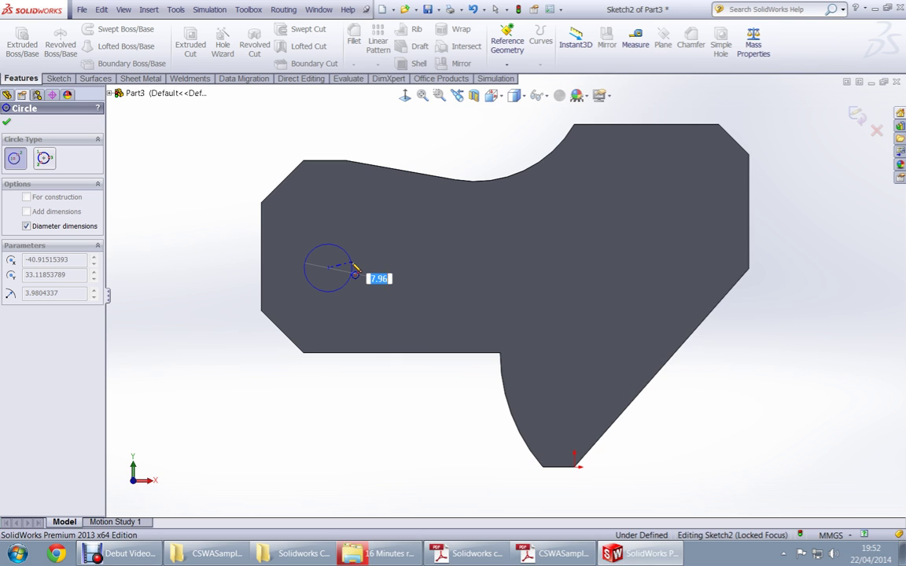
{"action": "type", "text": "14"}
{"action": "key", "text": "Return"}
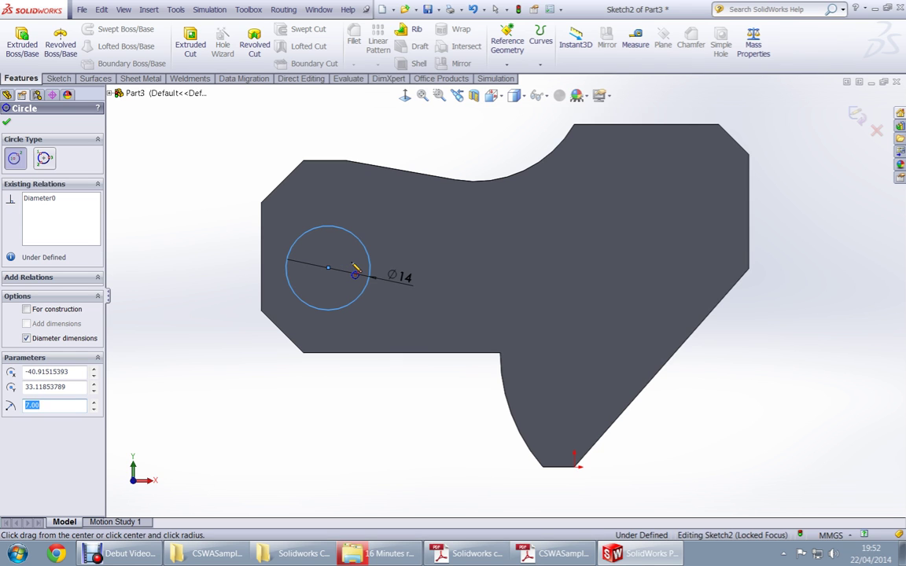
- Dimension the hole centre 14 mm above the lower edge and 14 mm from the left edge
{"action": "right_click_drag", "start_coordinate": [263, 384], "coordinate": [283, 404]}
{"action": "key", "text": "alt+Tab"}
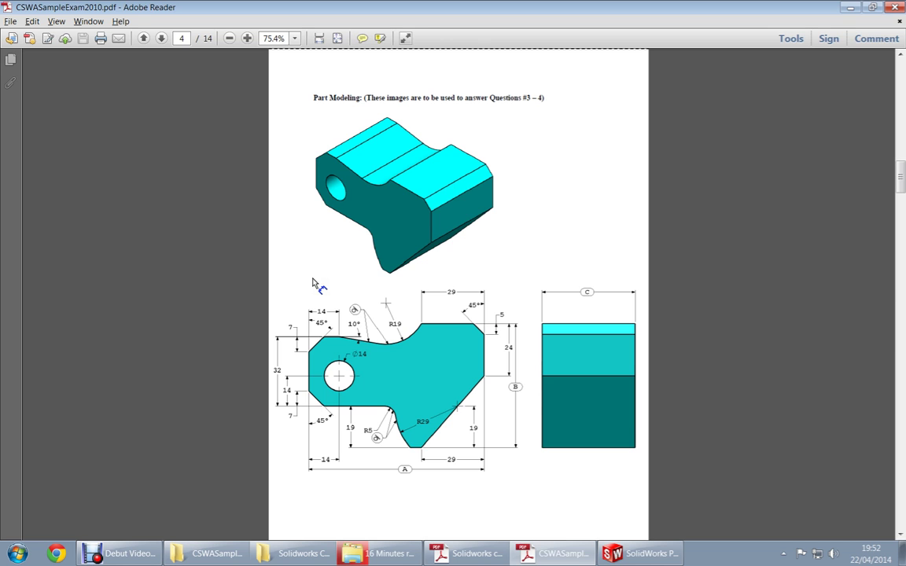
{"action": "key", "text": "alt+Tab"}
{"action": "left_click", "coordinate": [329, 269]}
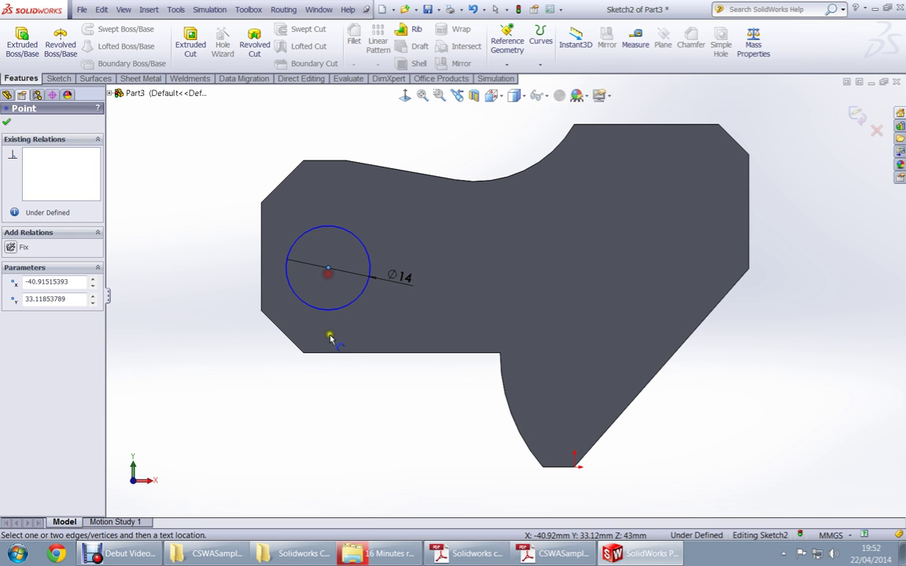
{"action": "left_click", "coordinate": [330, 353]}
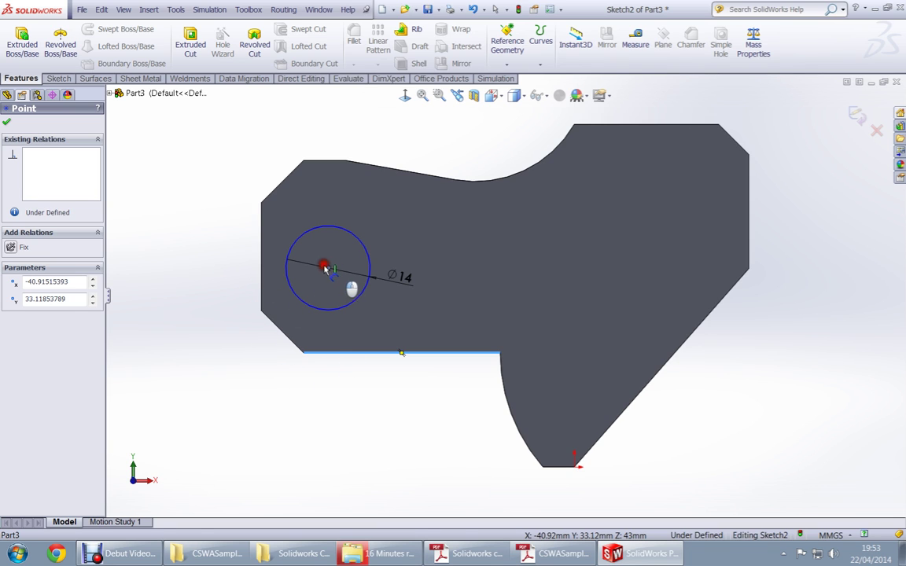
{"action": "left_click", "coordinate": [219, 312]}
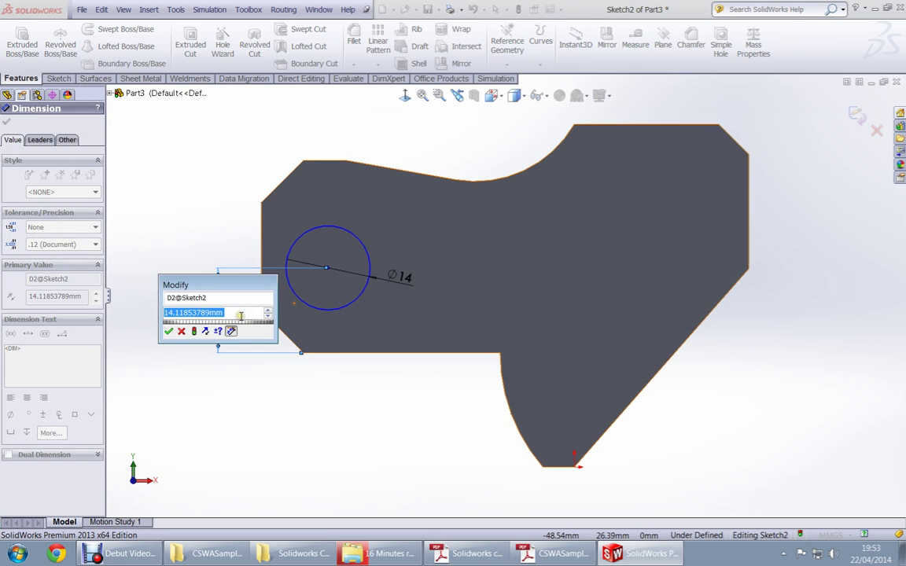
{"action": "type", "text": "14"}
{"action": "key", "text": "Return"}
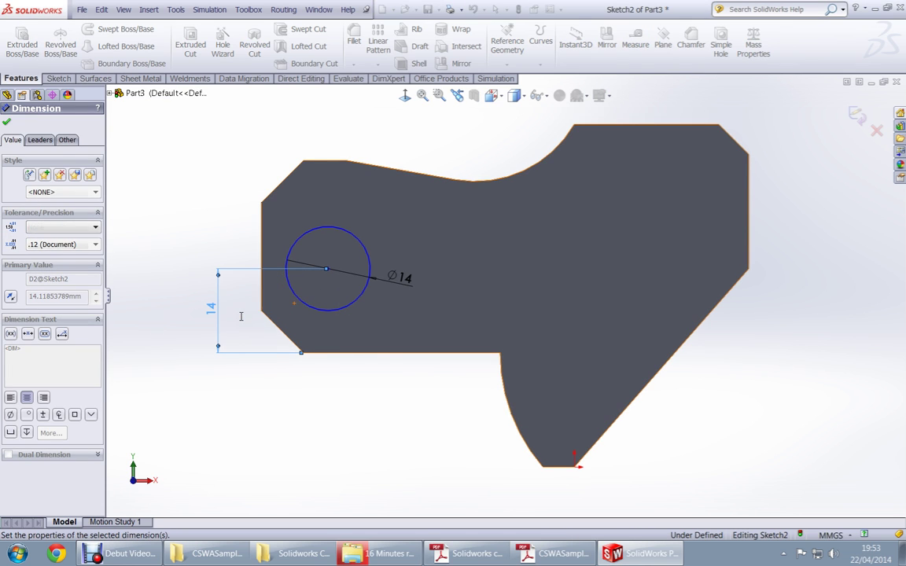
{"action": "left_click", "coordinate": [328, 269]}
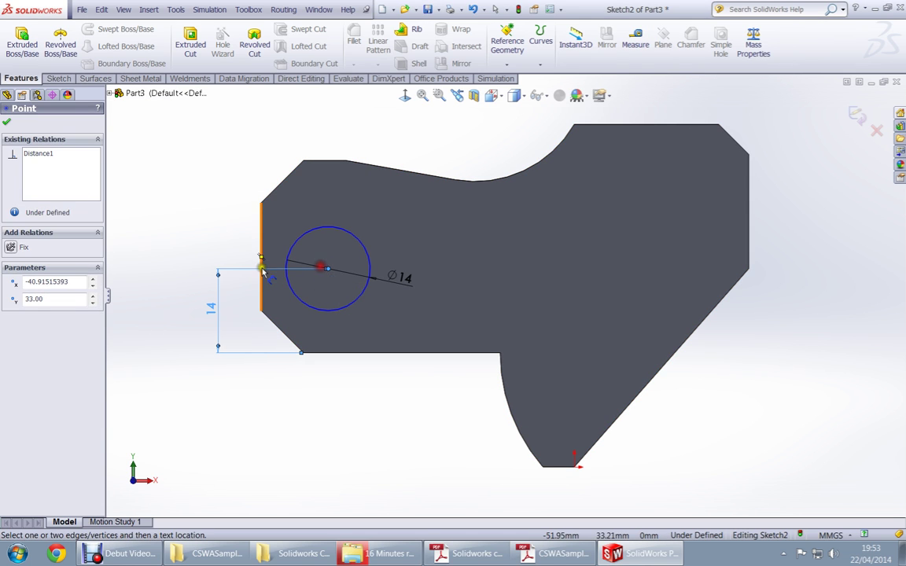
{"action": "left_click", "coordinate": [261, 260]}
{"action": "left_click", "coordinate": [292, 402]}
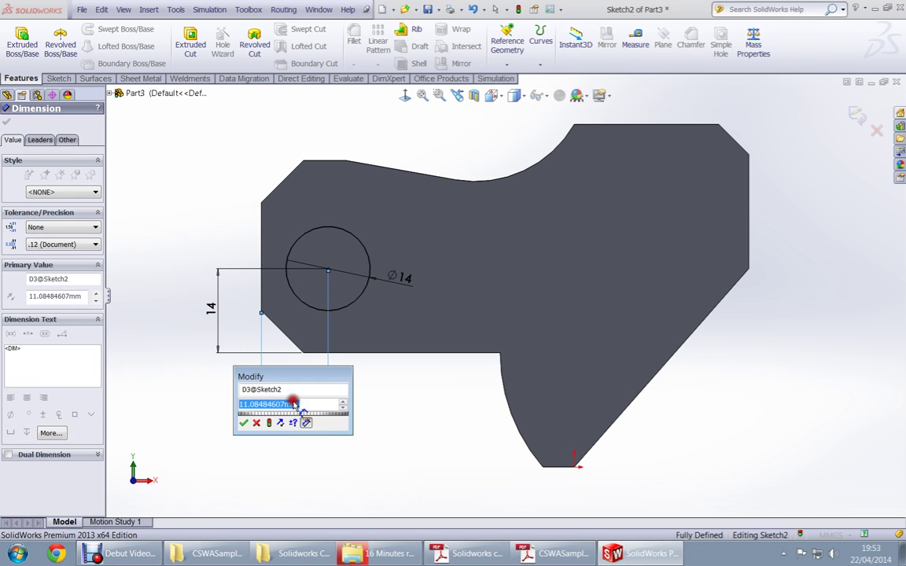
{"action": "type", "text": "14"}
{"action": "key", "text": "Return"}
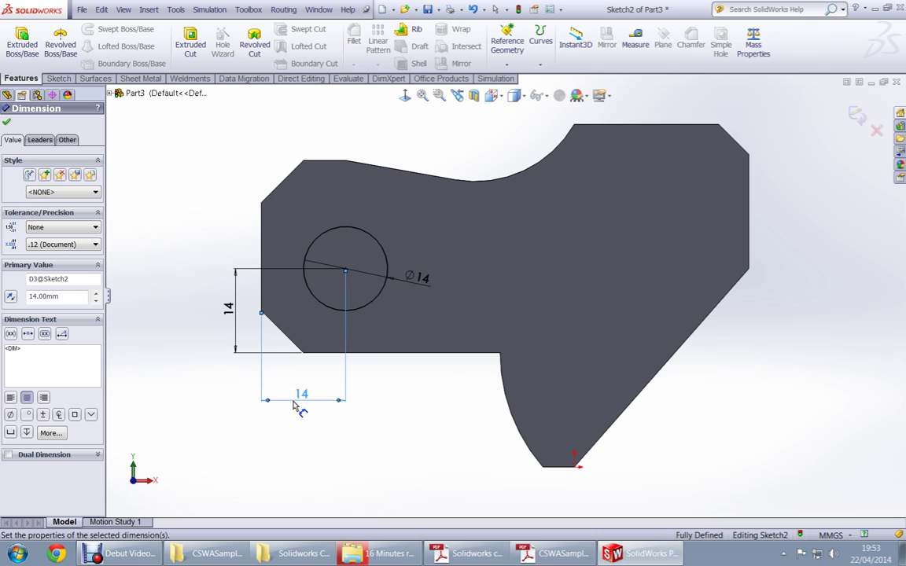
- Extrude-cut the circle Through All to form Cut-Extrude1, orbiting to inspect the hole
{"action": "key", "text": "ctrl+e"}
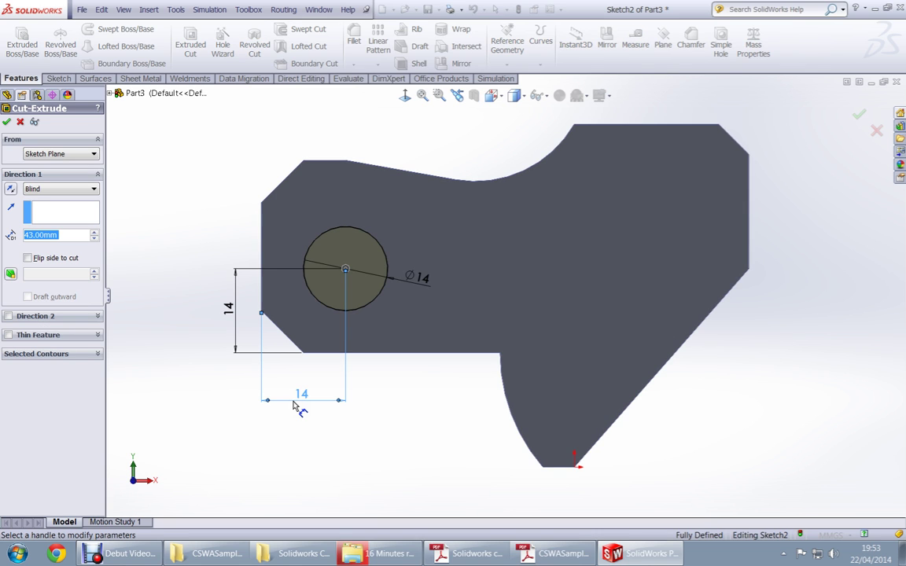
{"action": "right_click", "coordinate": [430, 408]}
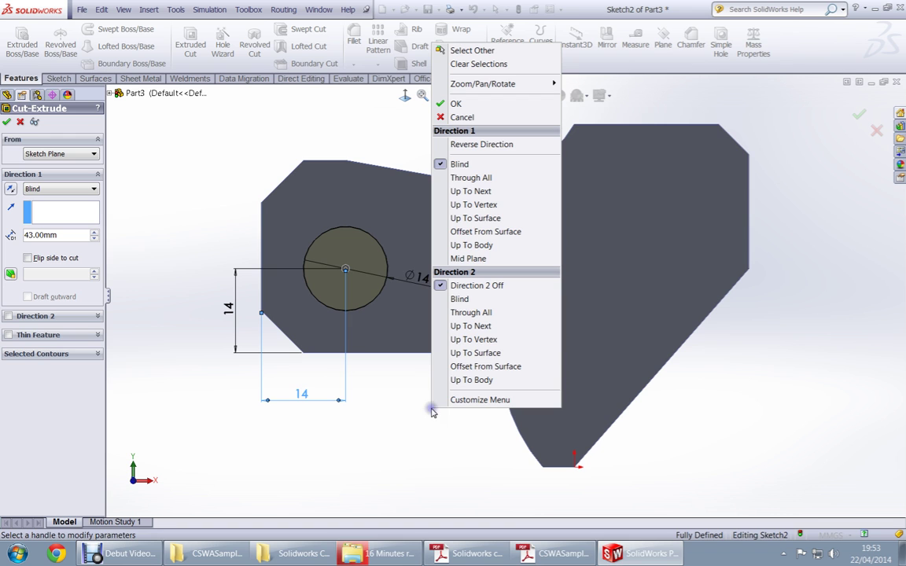
{"action": "left_click", "coordinate": [488, 179]}
{"action": "right_click", "coordinate": [485, 179]}
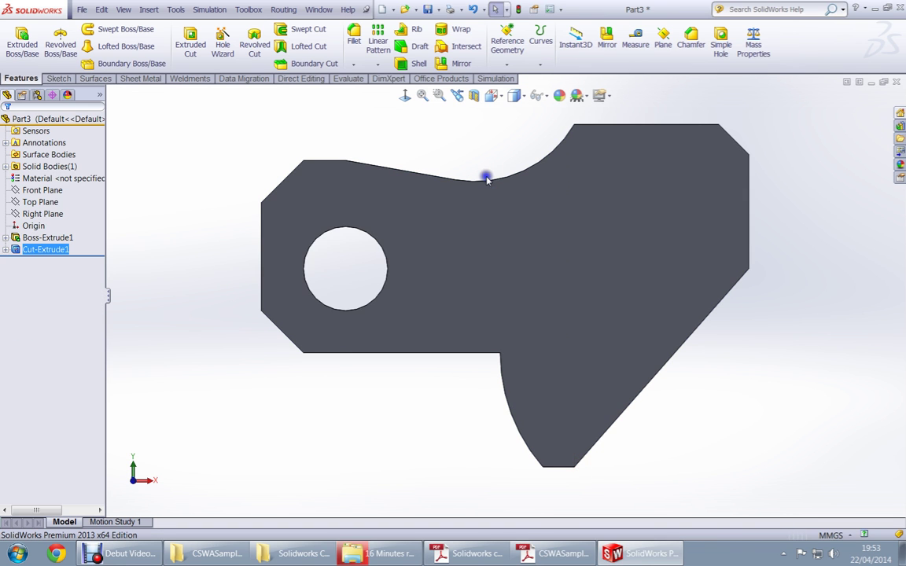
{"action": "middle_click_drag", "start_coordinate": [486, 180], "coordinate": [523, 305]}
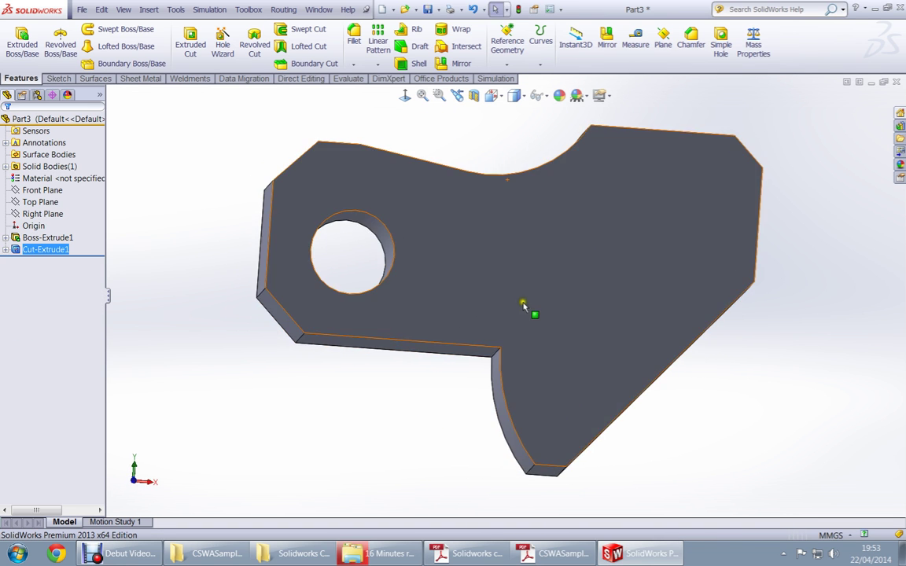
{"action": "key", "text": "alt+Tab"}
- Apply AISI 1020 steel to the part through Edit Material
{"action": "scroll", "coordinate": [305, 370], "scroll_direction": "down", "scroll_amount": 10}
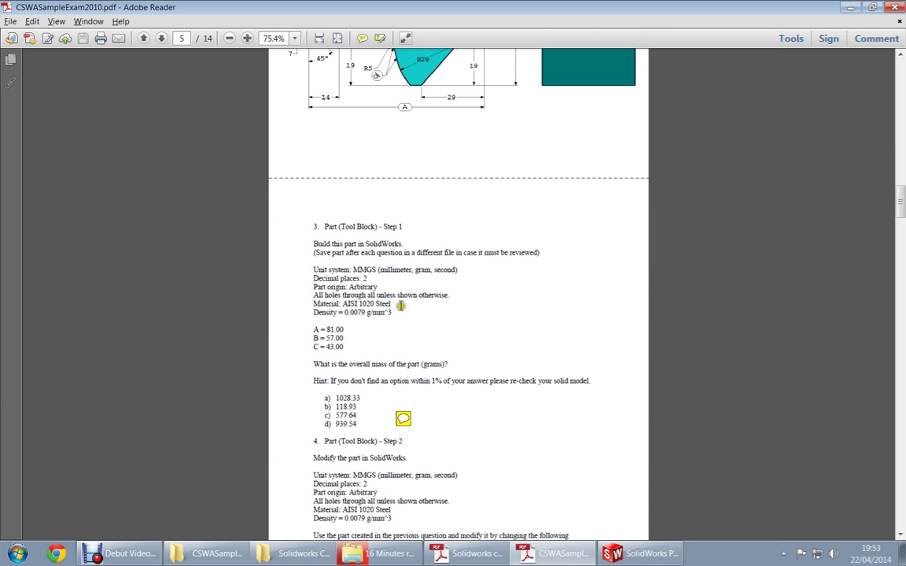
{"action": "key", "text": "alt+Tab"}
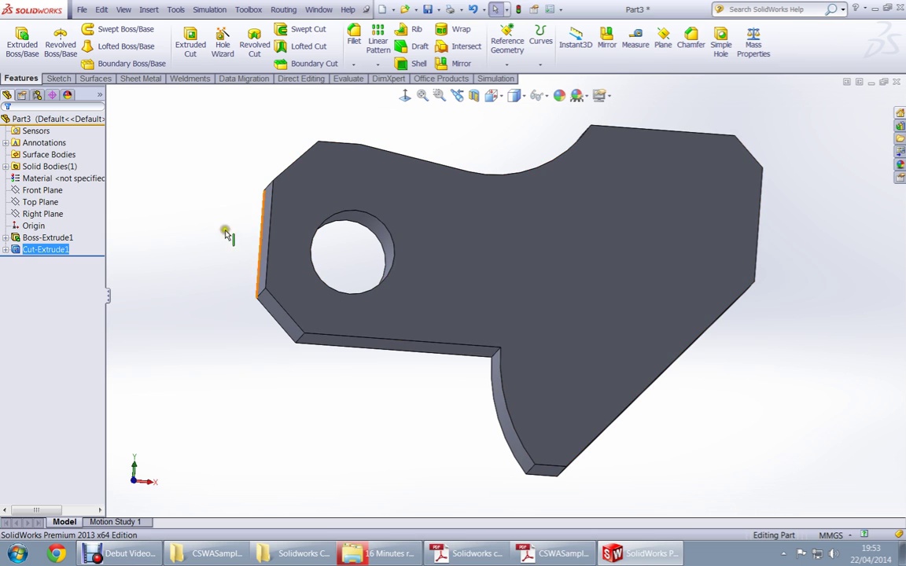
{"action": "right_click", "coordinate": [46, 179]}
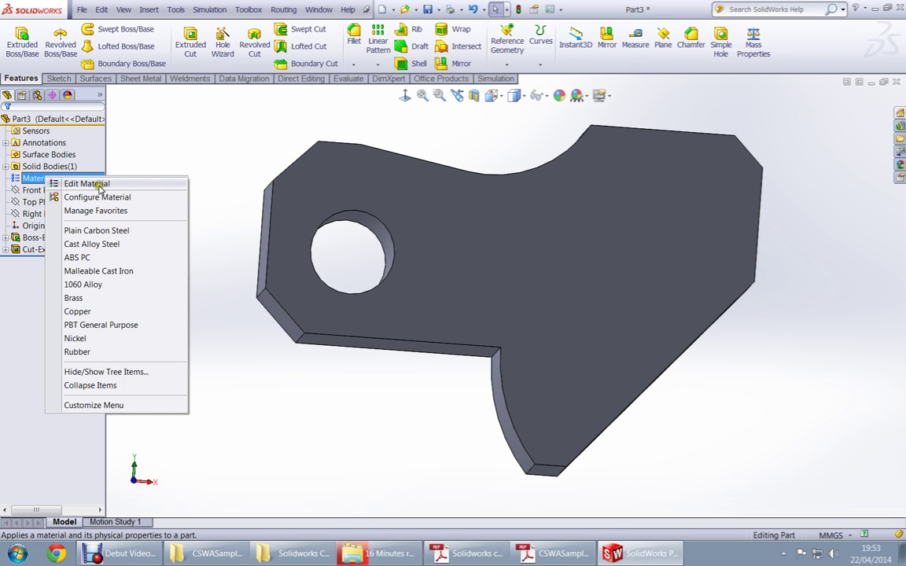
{"action": "left_click", "coordinate": [221, 231]}
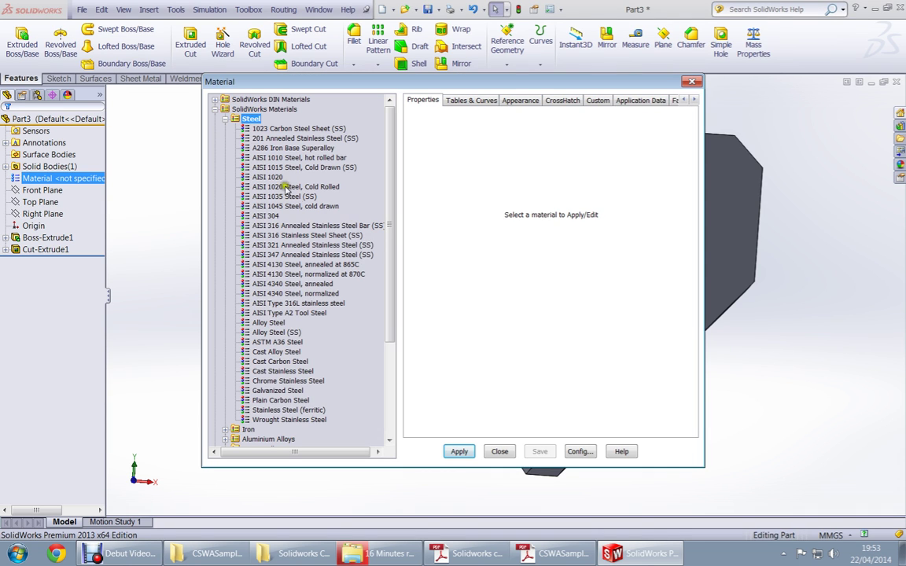
{"action": "left_click", "coordinate": [265, 177]}
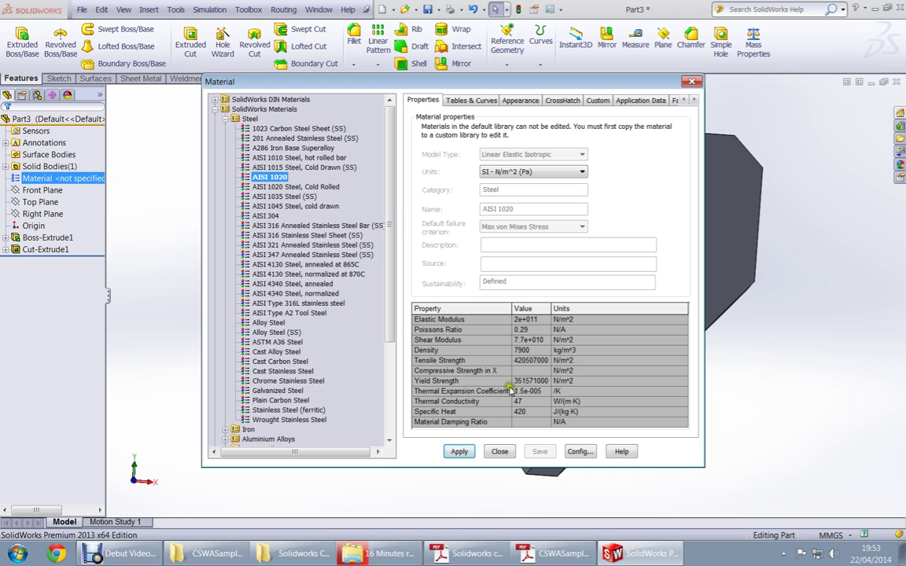
{"action": "left_click", "coordinate": [458, 451]}
{"action": "left_click", "coordinate": [499, 451]}
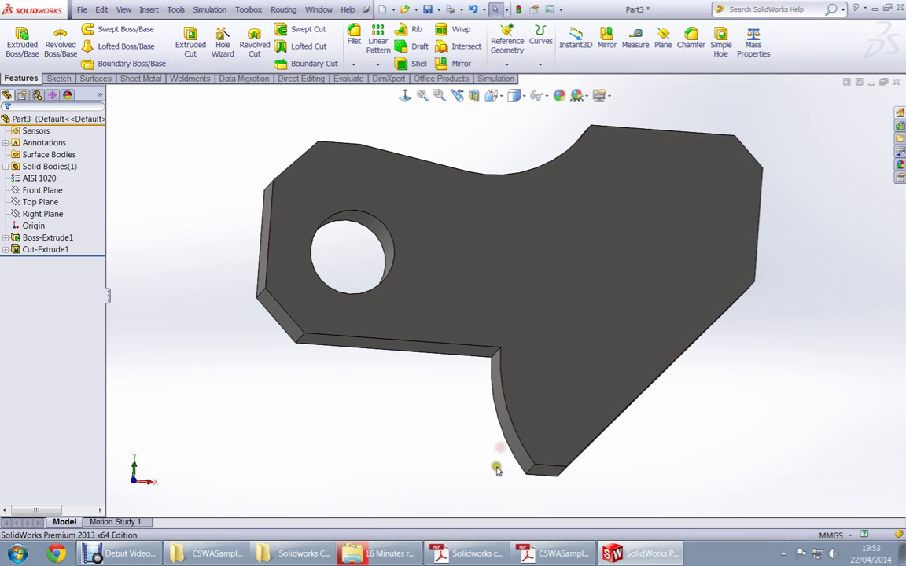
{"action": "left_click", "coordinate": [754, 48]}
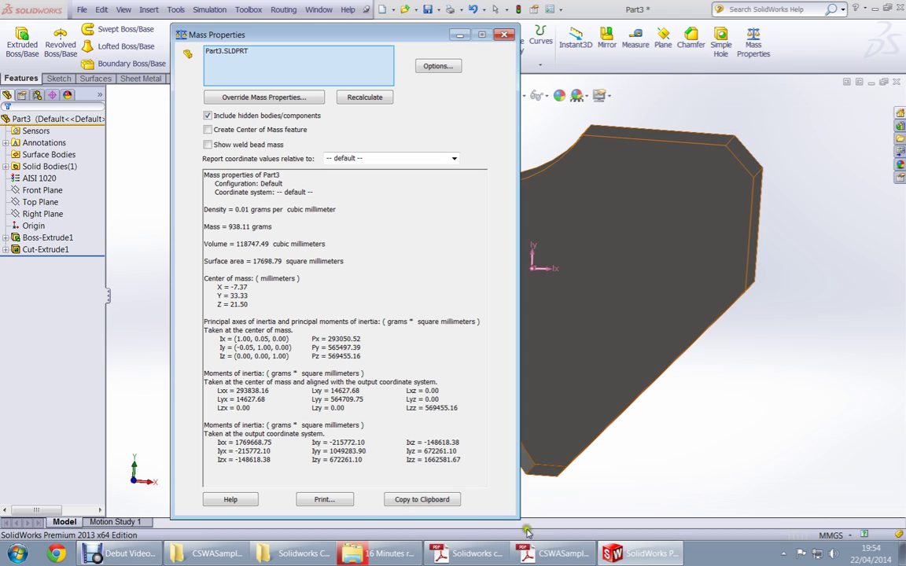
{"action": "left_click", "coordinate": [532, 553]}
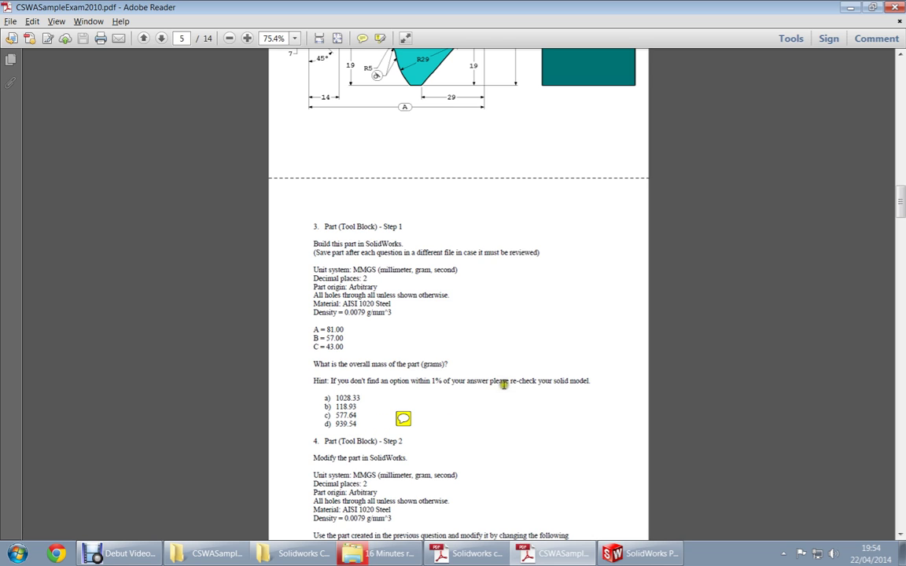
{"action": "left_click", "coordinate": [641, 553]}
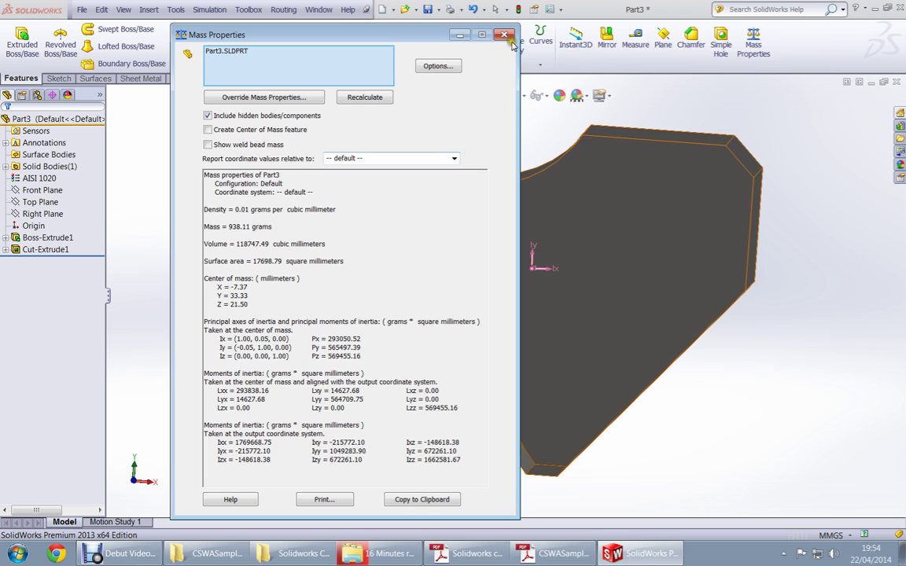
{"action": "left_click", "coordinate": [506, 36]}
{"action": "middle_click_drag", "start_coordinate": [421, 273], "coordinate": [544, 358]}
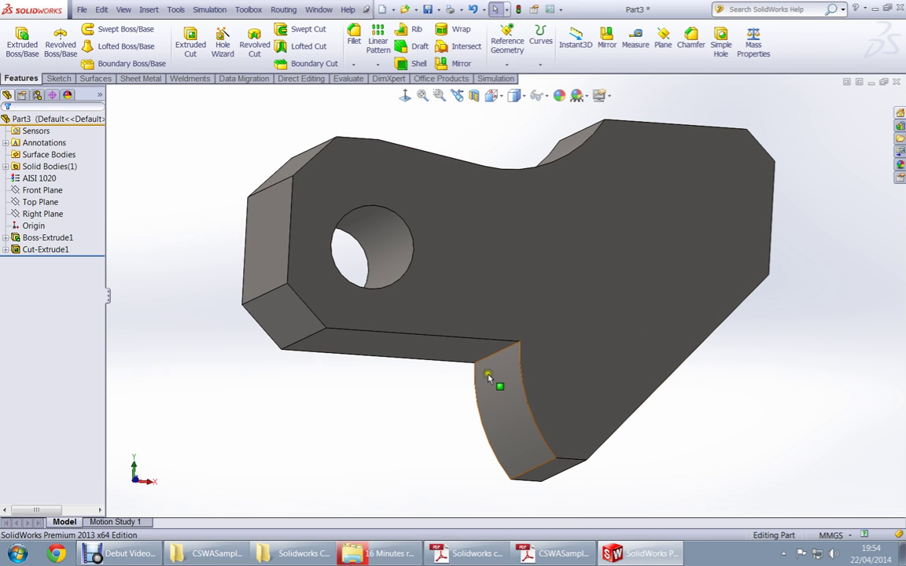
- Add a 5 mm fillet to the inner step edge and display the 939.54 g mass
{"action": "key", "text": "alt+Tab"}
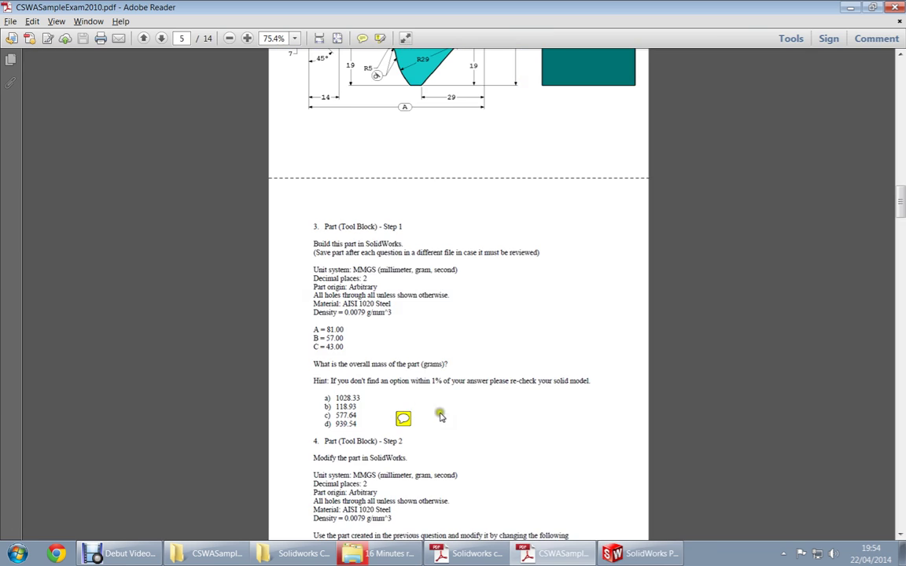
{"action": "scroll", "coordinate": [401, 409], "scroll_direction": "up", "scroll_amount": 6}
{"action": "key", "text": "alt+Tab"}
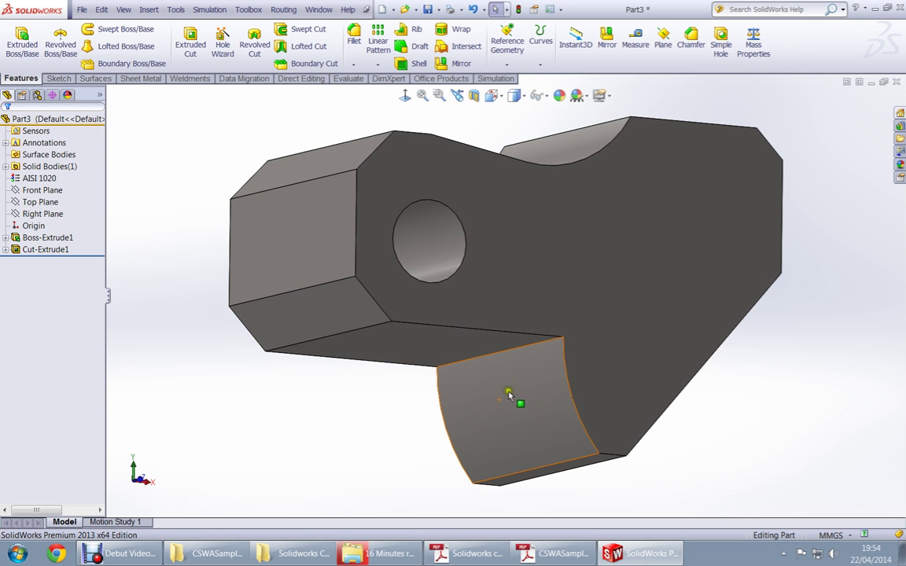
{"action": "left_click", "coordinate": [534, 348]}
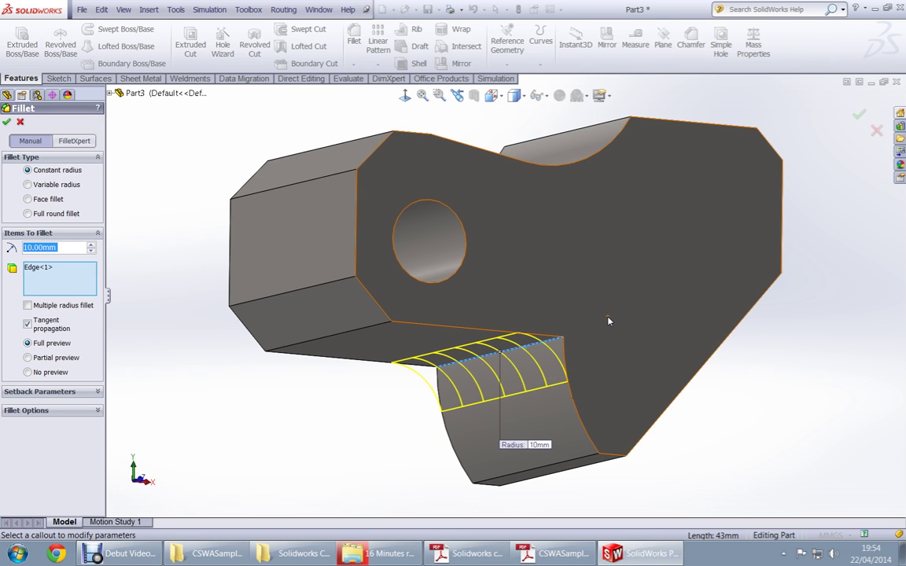
{"action": "type", "text": "5"}
{"action": "key", "text": "Return"}
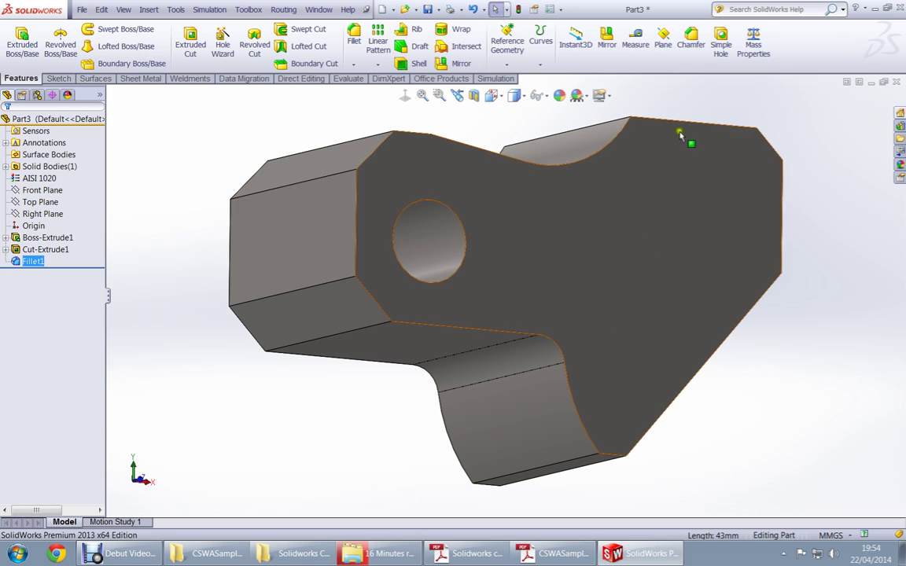
{"action": "left_click", "coordinate": [751, 48]}
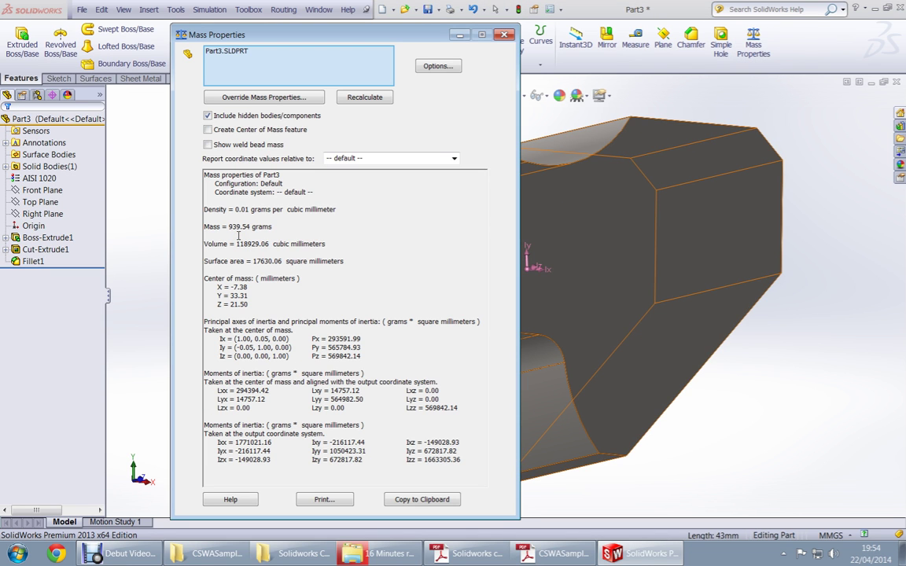
- Compare 939.54 g with question 3's answer list, then view question 4 (A = 84, B = 59, C = 45)
{"action": "key", "text": "alt+Tab"}
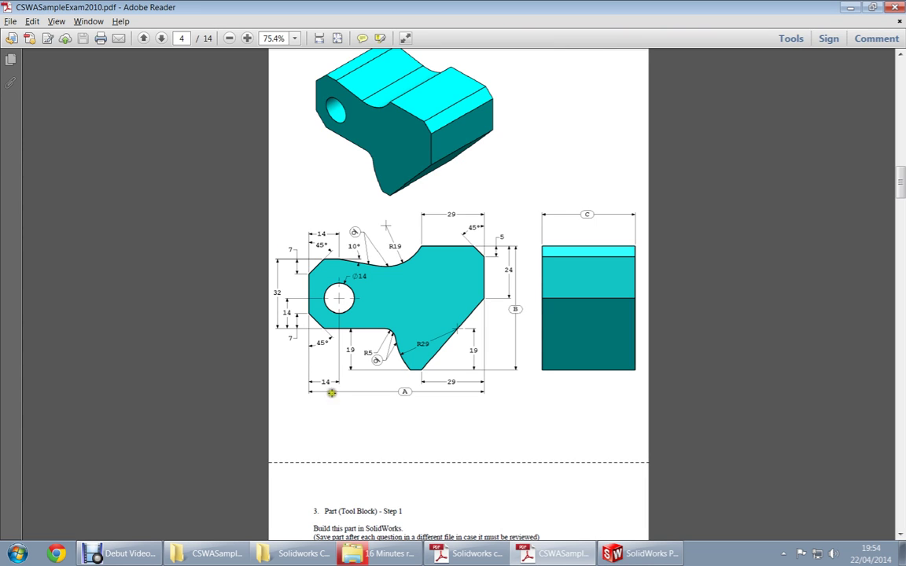
{"action": "scroll", "coordinate": [338, 397], "scroll_direction": "down", "scroll_amount": 8}
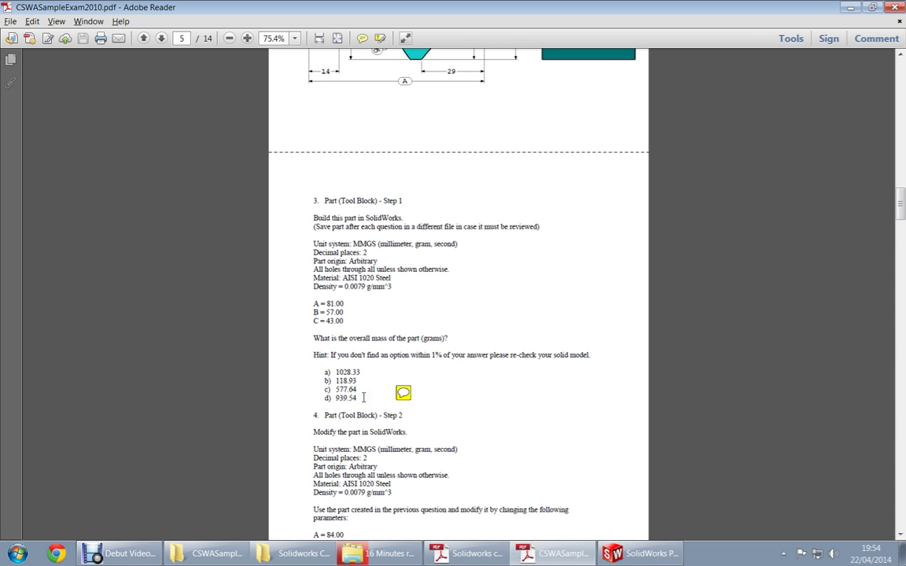
{"action": "scroll", "coordinate": [363, 397], "scroll_direction": "up", "scroll_amount": 10}
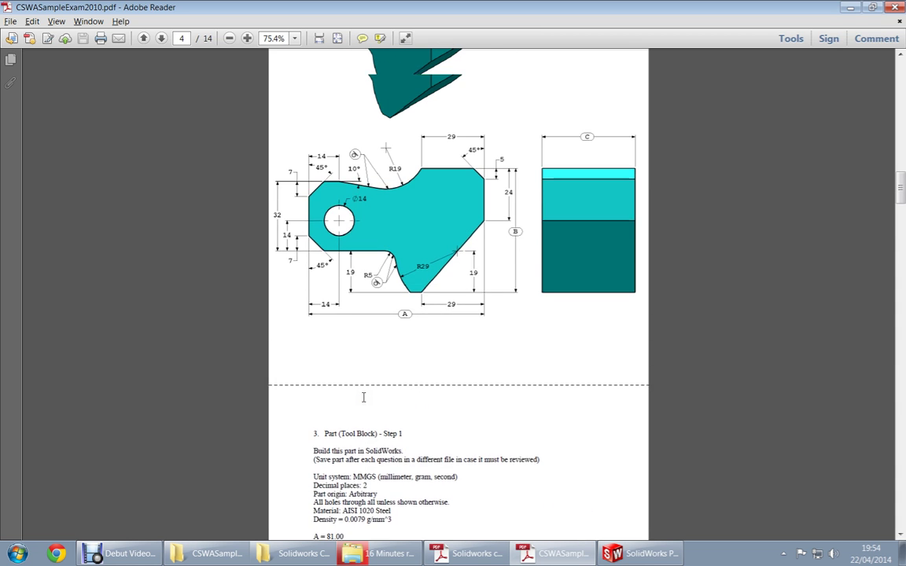
{"action": "scroll", "coordinate": [363, 397], "scroll_direction": "down", "scroll_amount": 10}
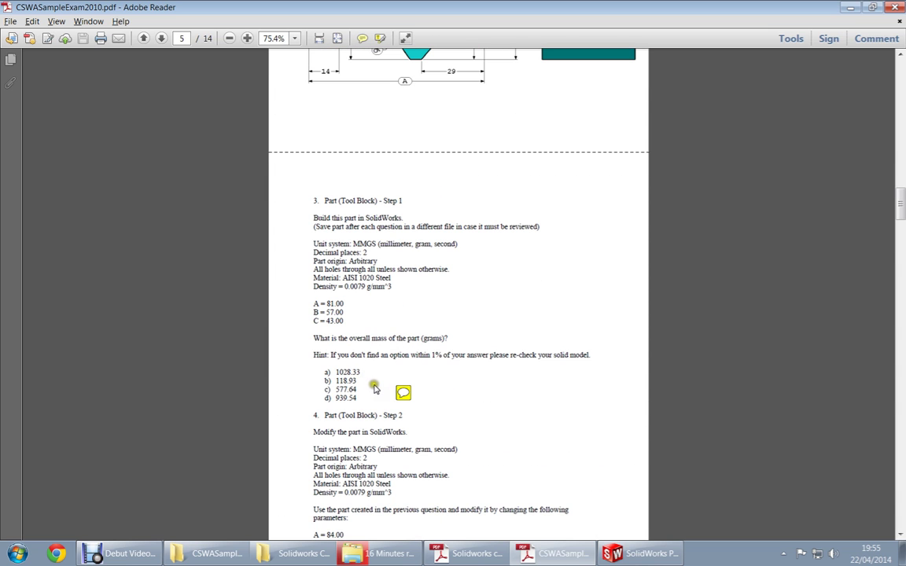
{"action": "scroll", "coordinate": [375, 385], "scroll_direction": "down", "scroll_amount": 2}
{"action": "scroll", "coordinate": [371, 381], "scroll_direction": "down", "scroll_amount": 3}
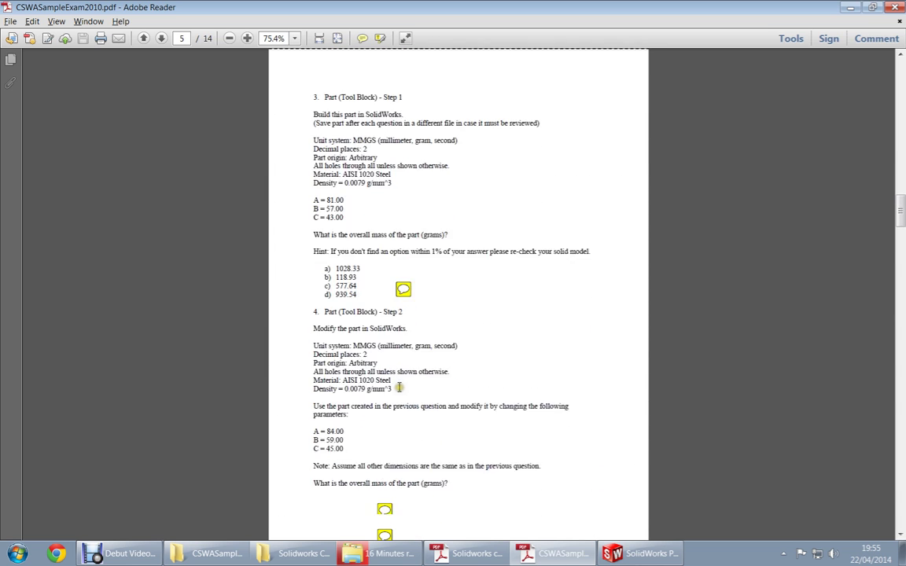
{"action": "scroll", "coordinate": [480, 366], "scroll_direction": "down", "scroll_amount": 2}
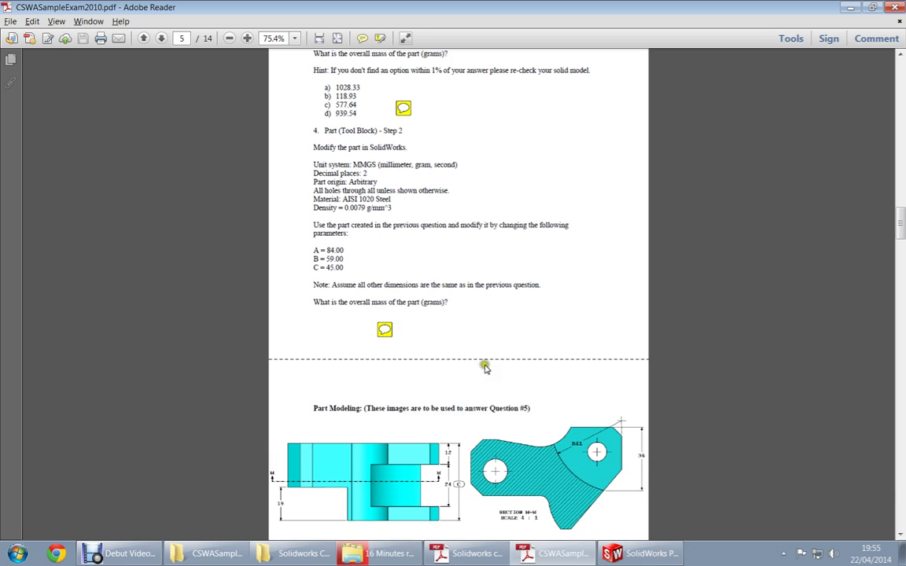
{"action": "scroll", "coordinate": [487, 360], "scroll_direction": "down", "scroll_amount": 2}
{"action": "scroll", "coordinate": [494, 351], "scroll_direction": "up", "scroll_amount": 6}
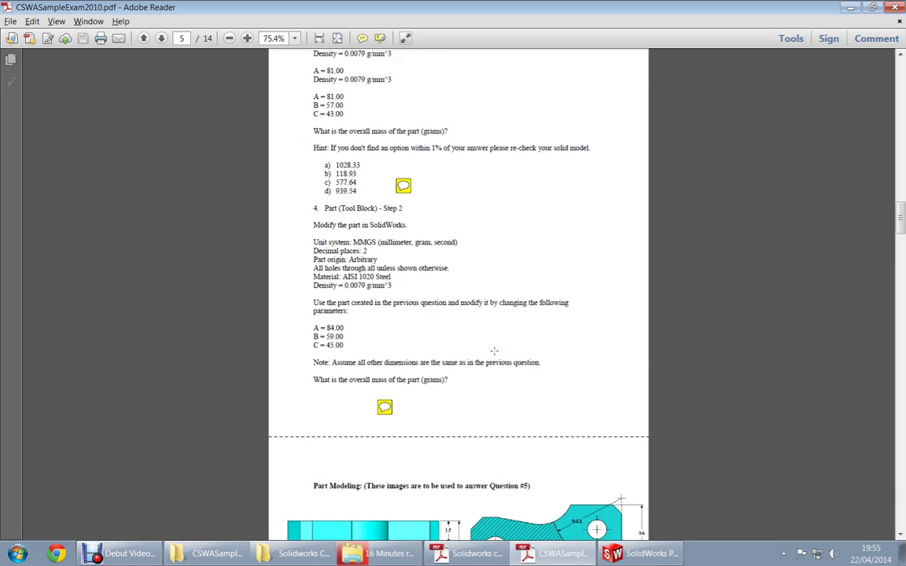